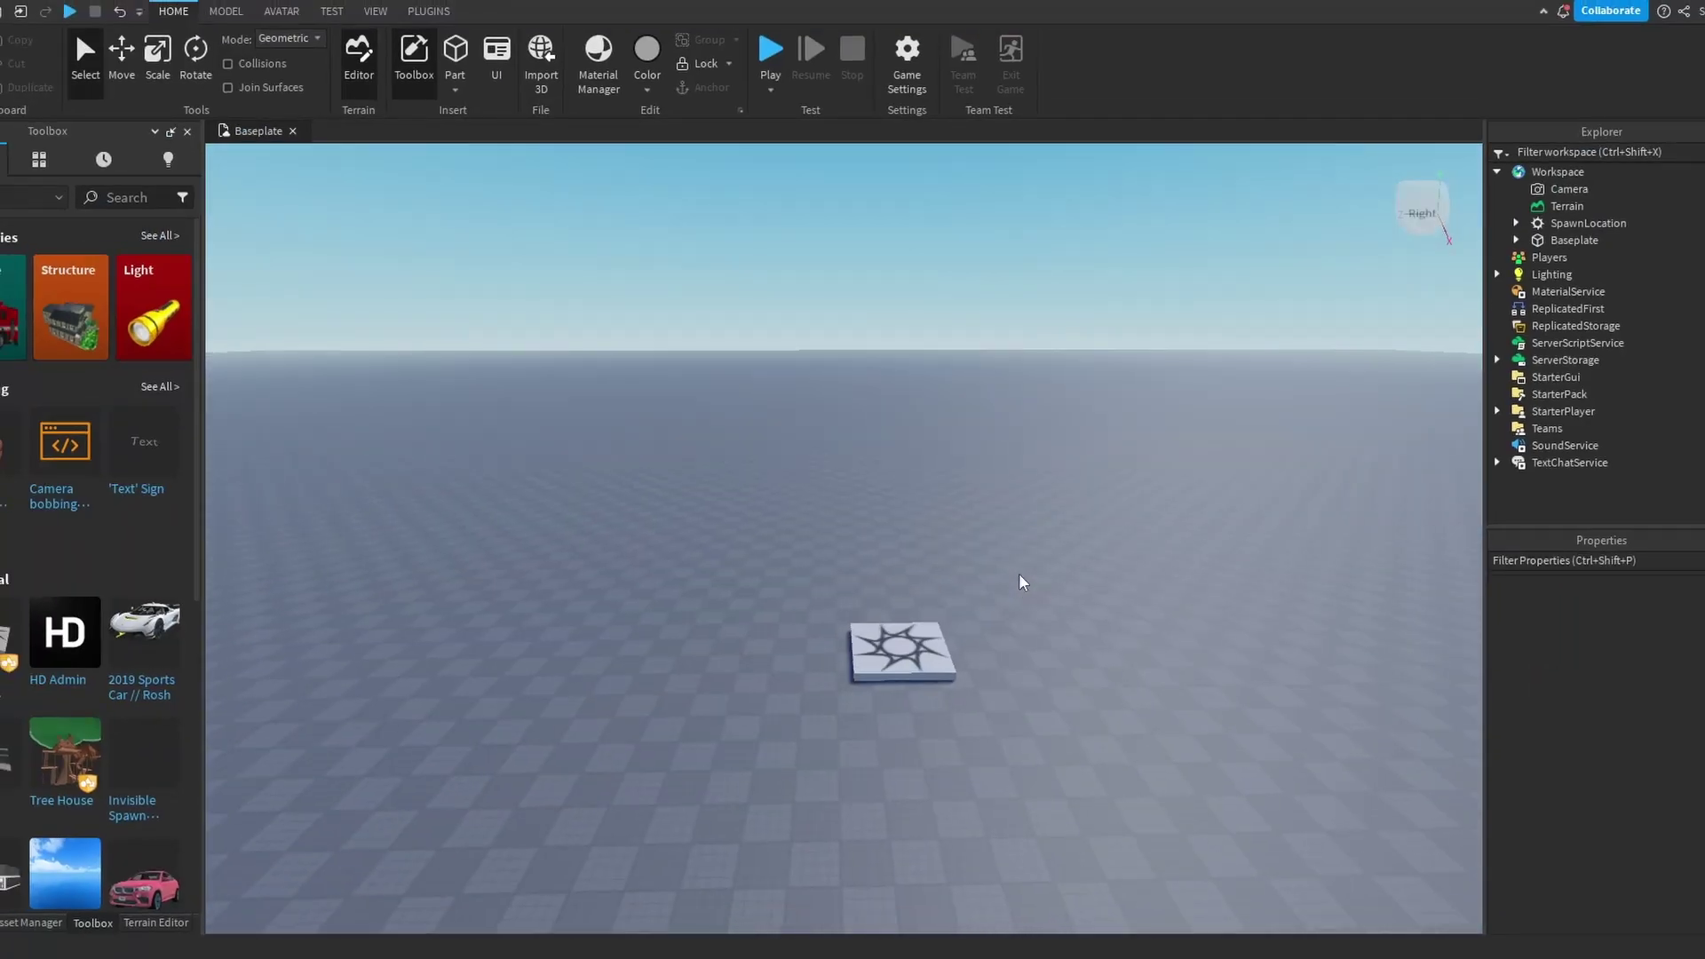
Insert a block part on the baseplate near the spawn location
right_drag(1022, 582, 1021, 582)
key(w)
click(455, 90)
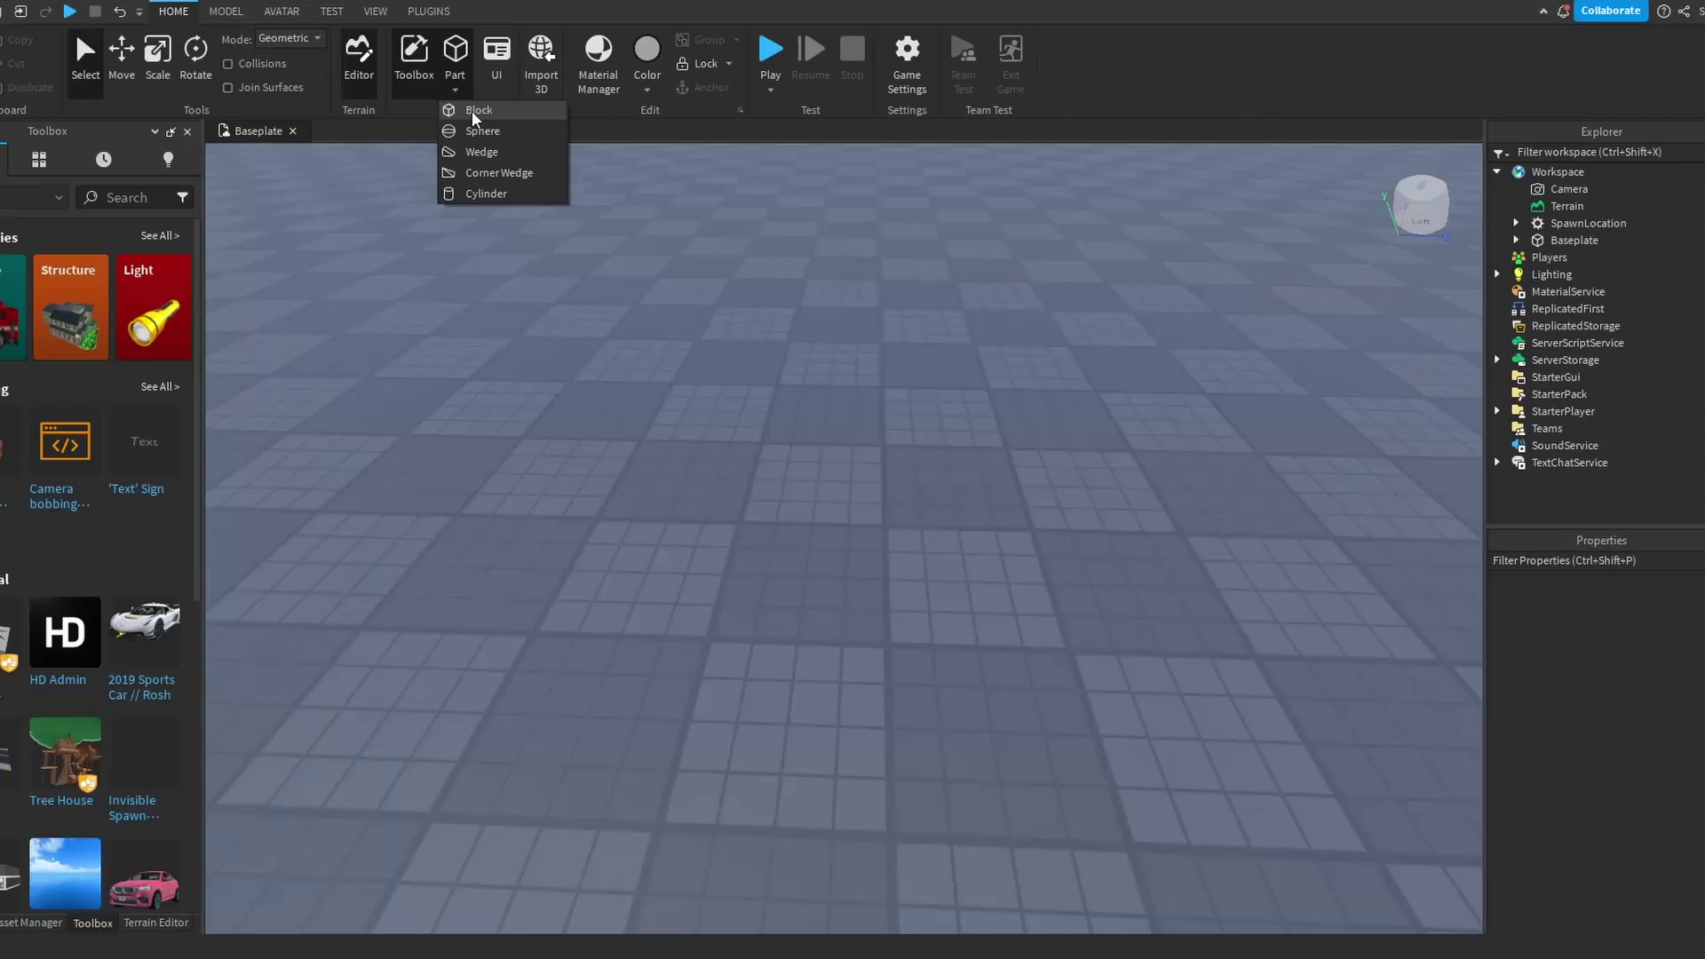
click(949, 286)
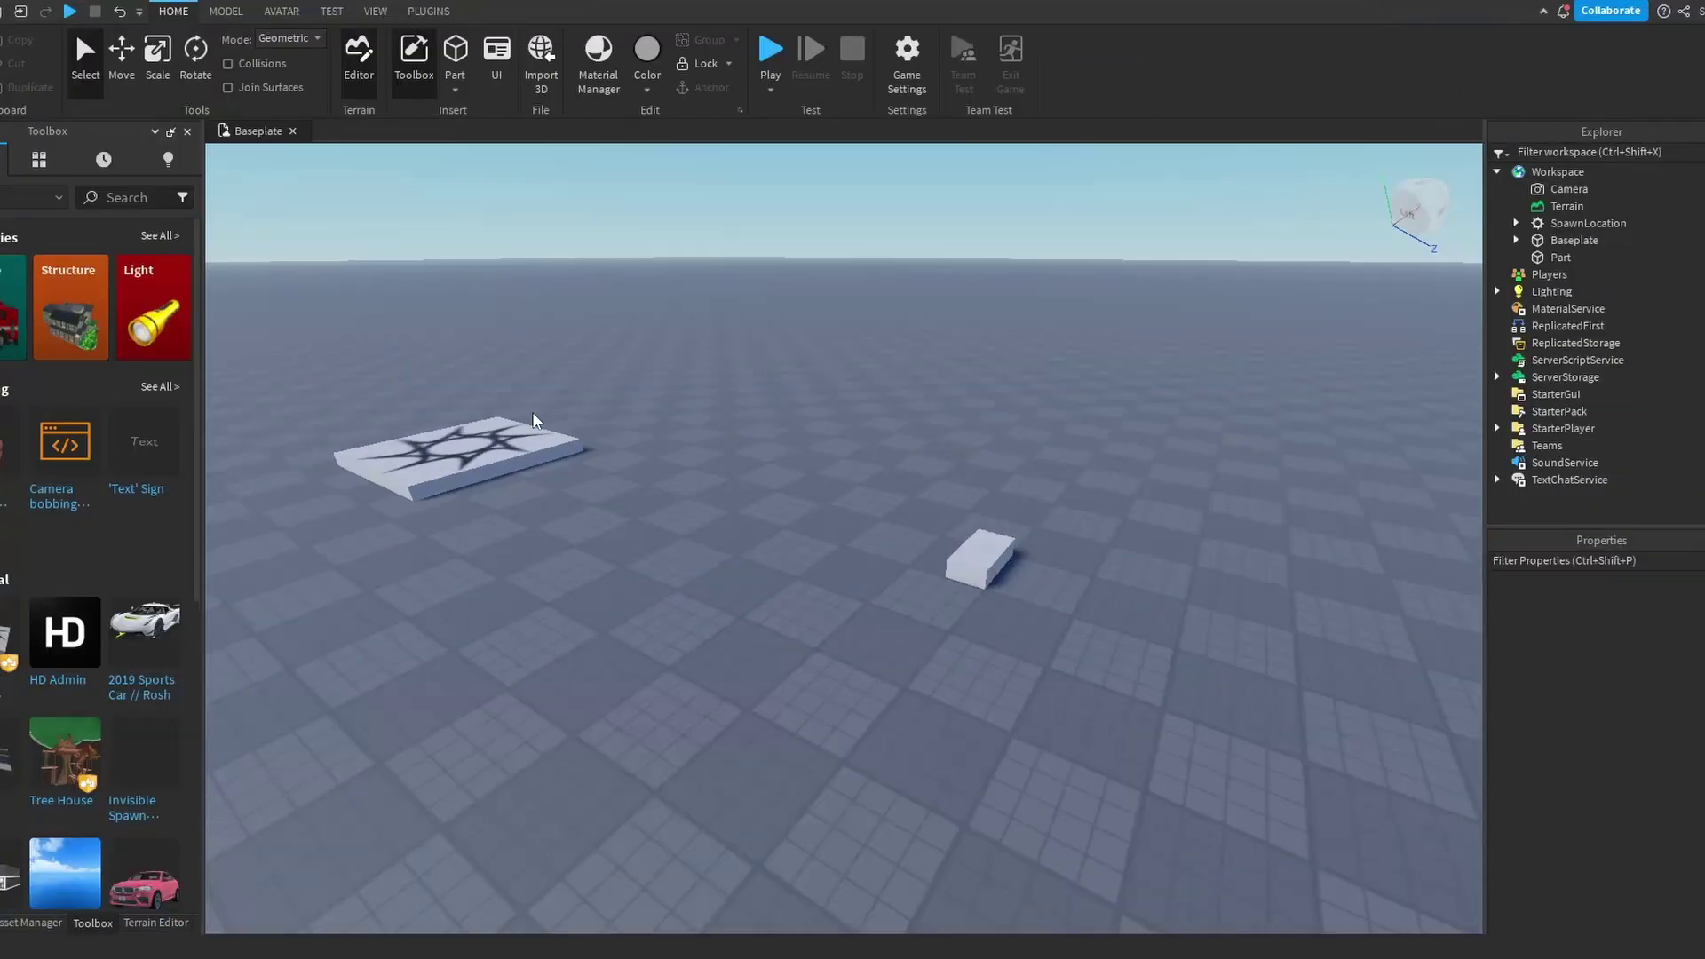
key(d)
right_drag(533, 421, 533, 421)
key(a)
scroll(533, 420, up, 5)
scroll(533, 421, down, 5)
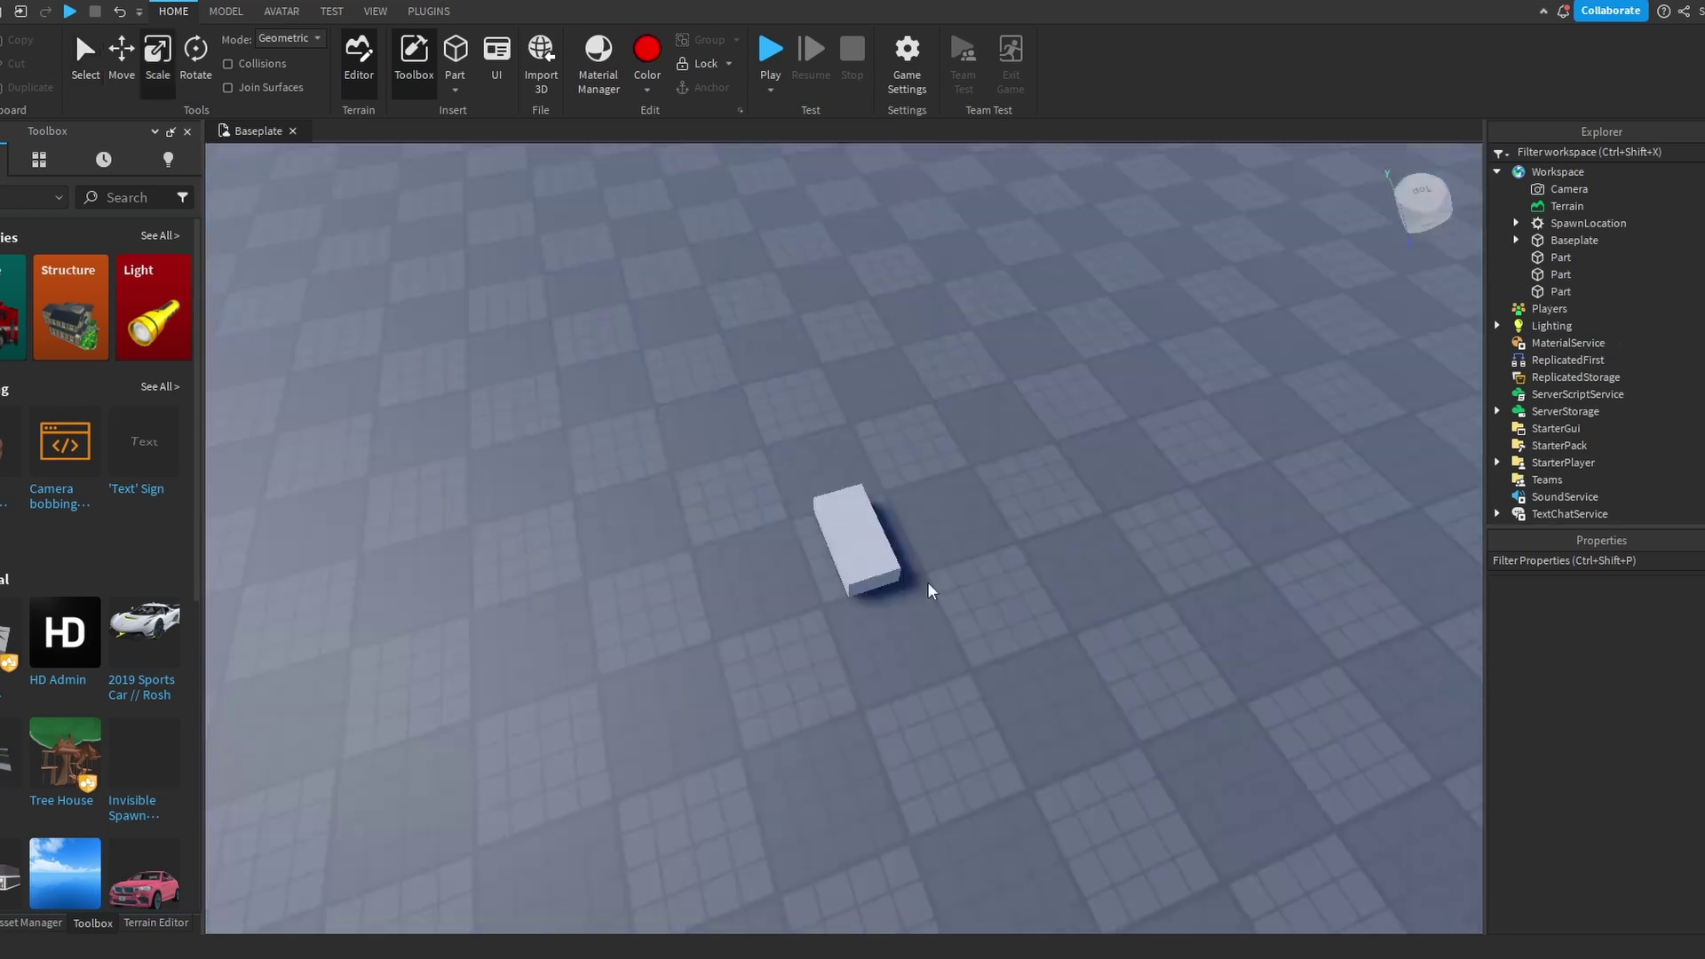
Scale the grey part outward, one end at a time, so it spans from the red block to the green block
click(855, 595)
right_drag(993, 555, 993, 555)
scroll(991, 557, down, 10)
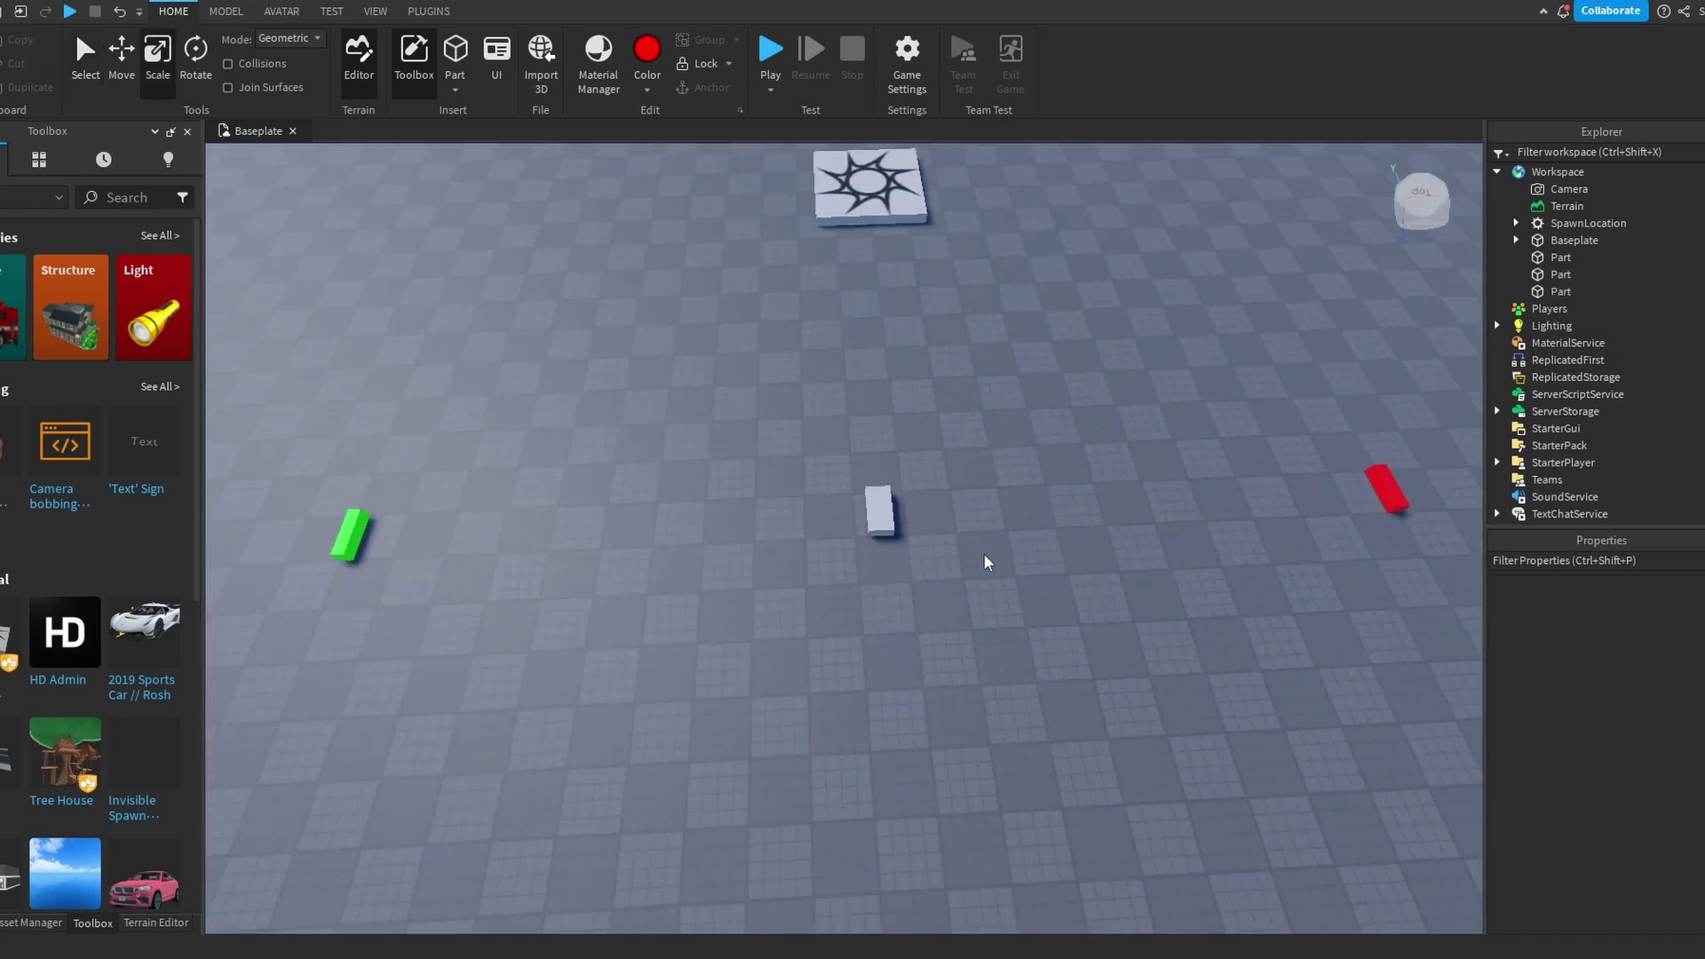
key(d)
key(w)
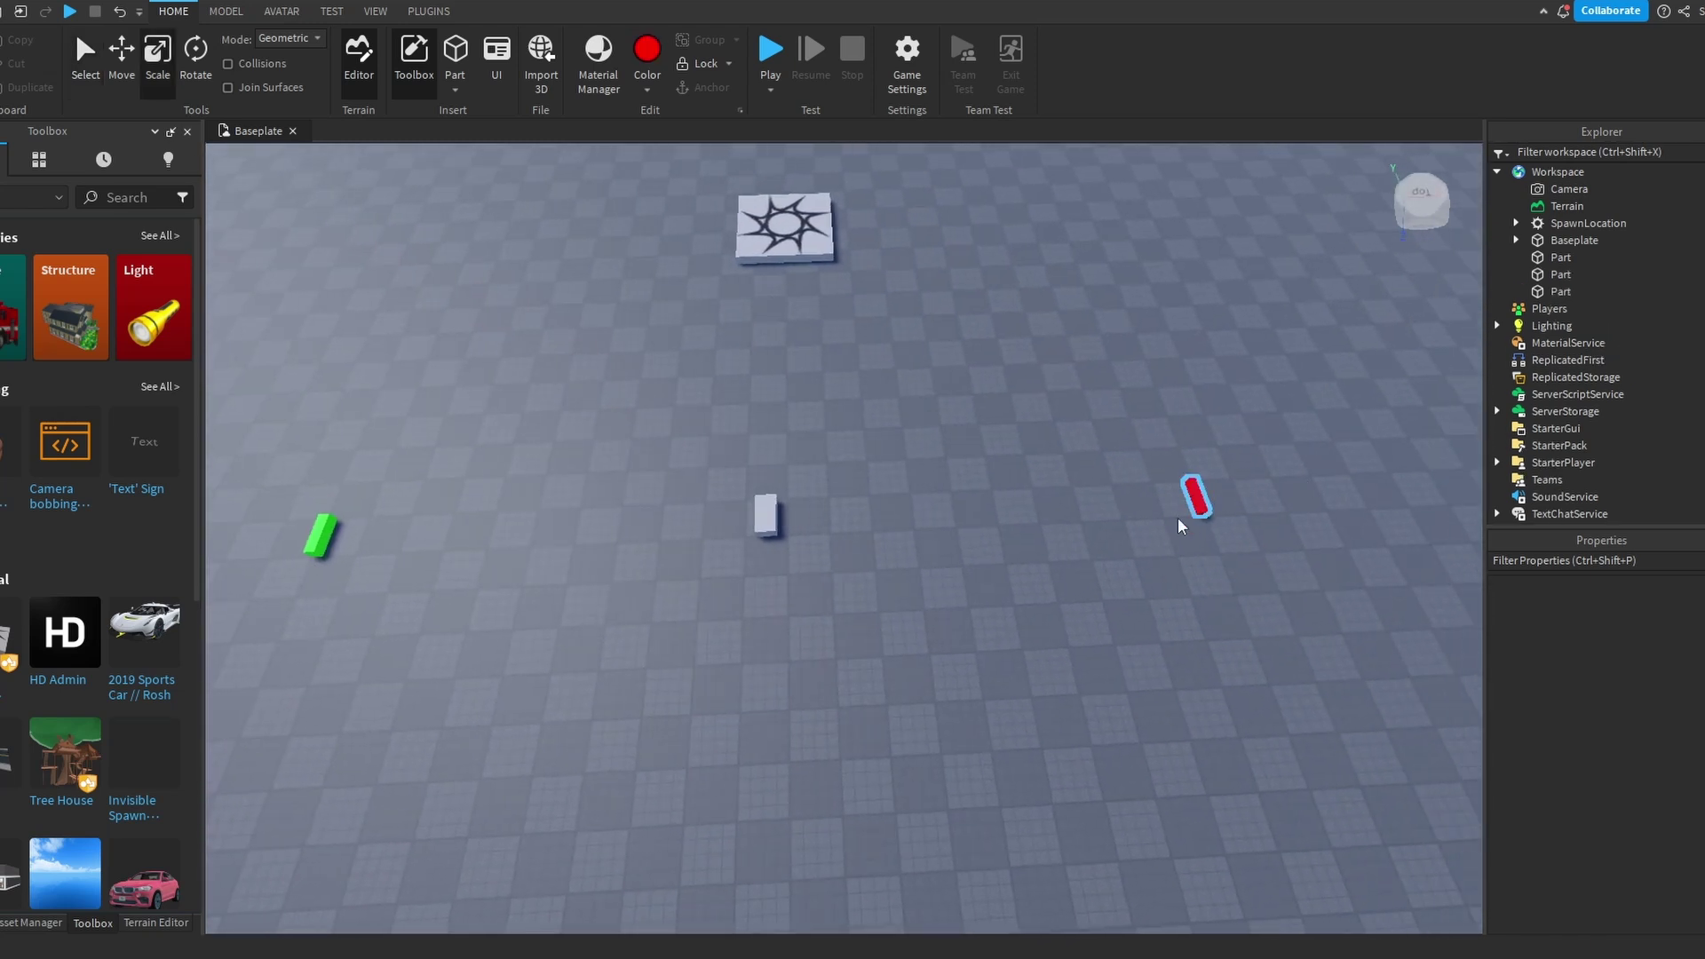
key(w)
click(739, 511)
key(s)
key(d)
drag(792, 506, 1169, 496)
key(a)
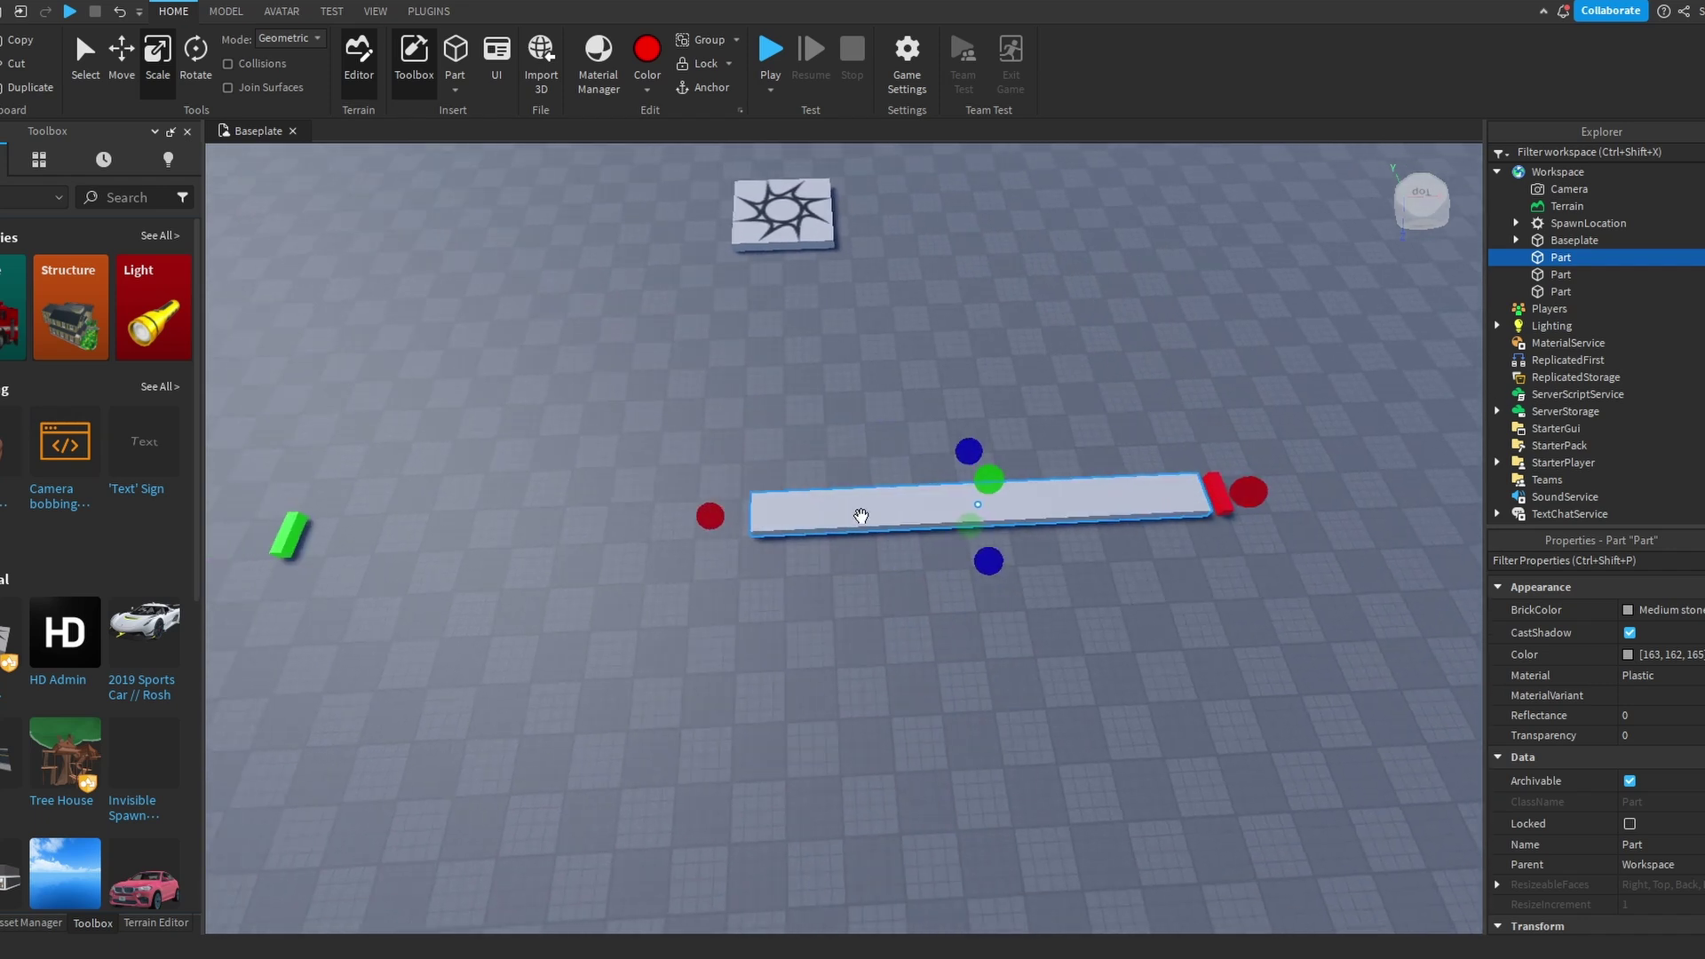
key(a)
drag(755, 526, 462, 533)
key(d)
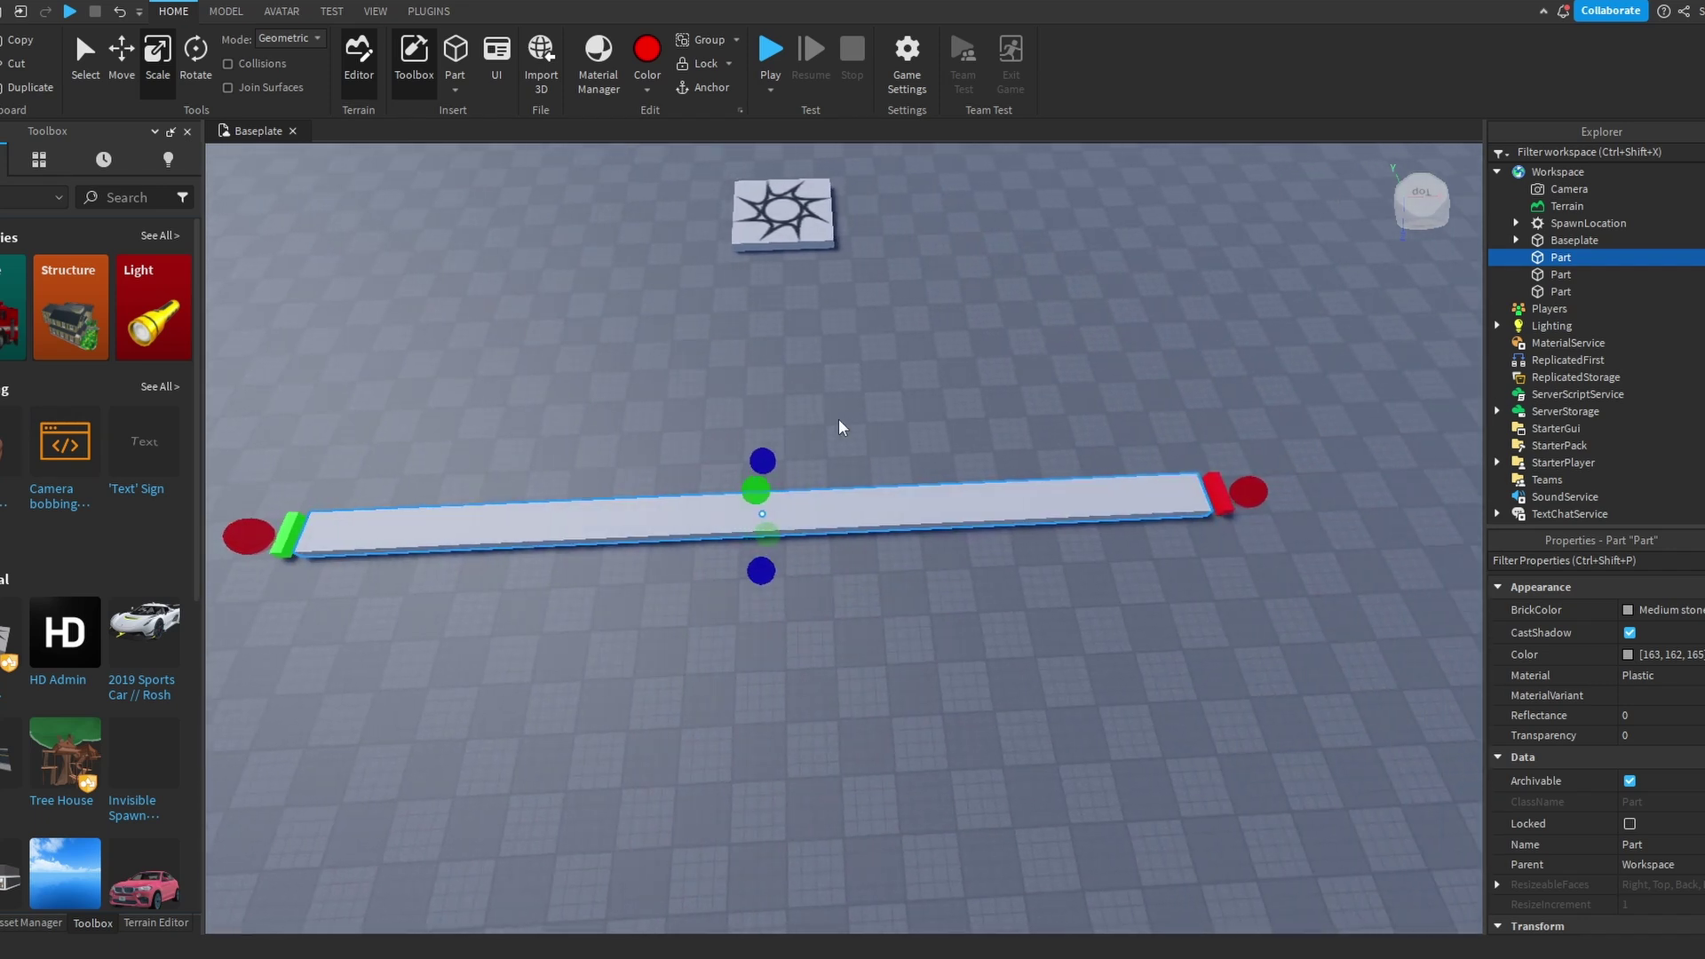
Undo both one-sided scaling changes on the grey part
key(ctrl+z)
key(ctrl+z)
key(w)
key(s)
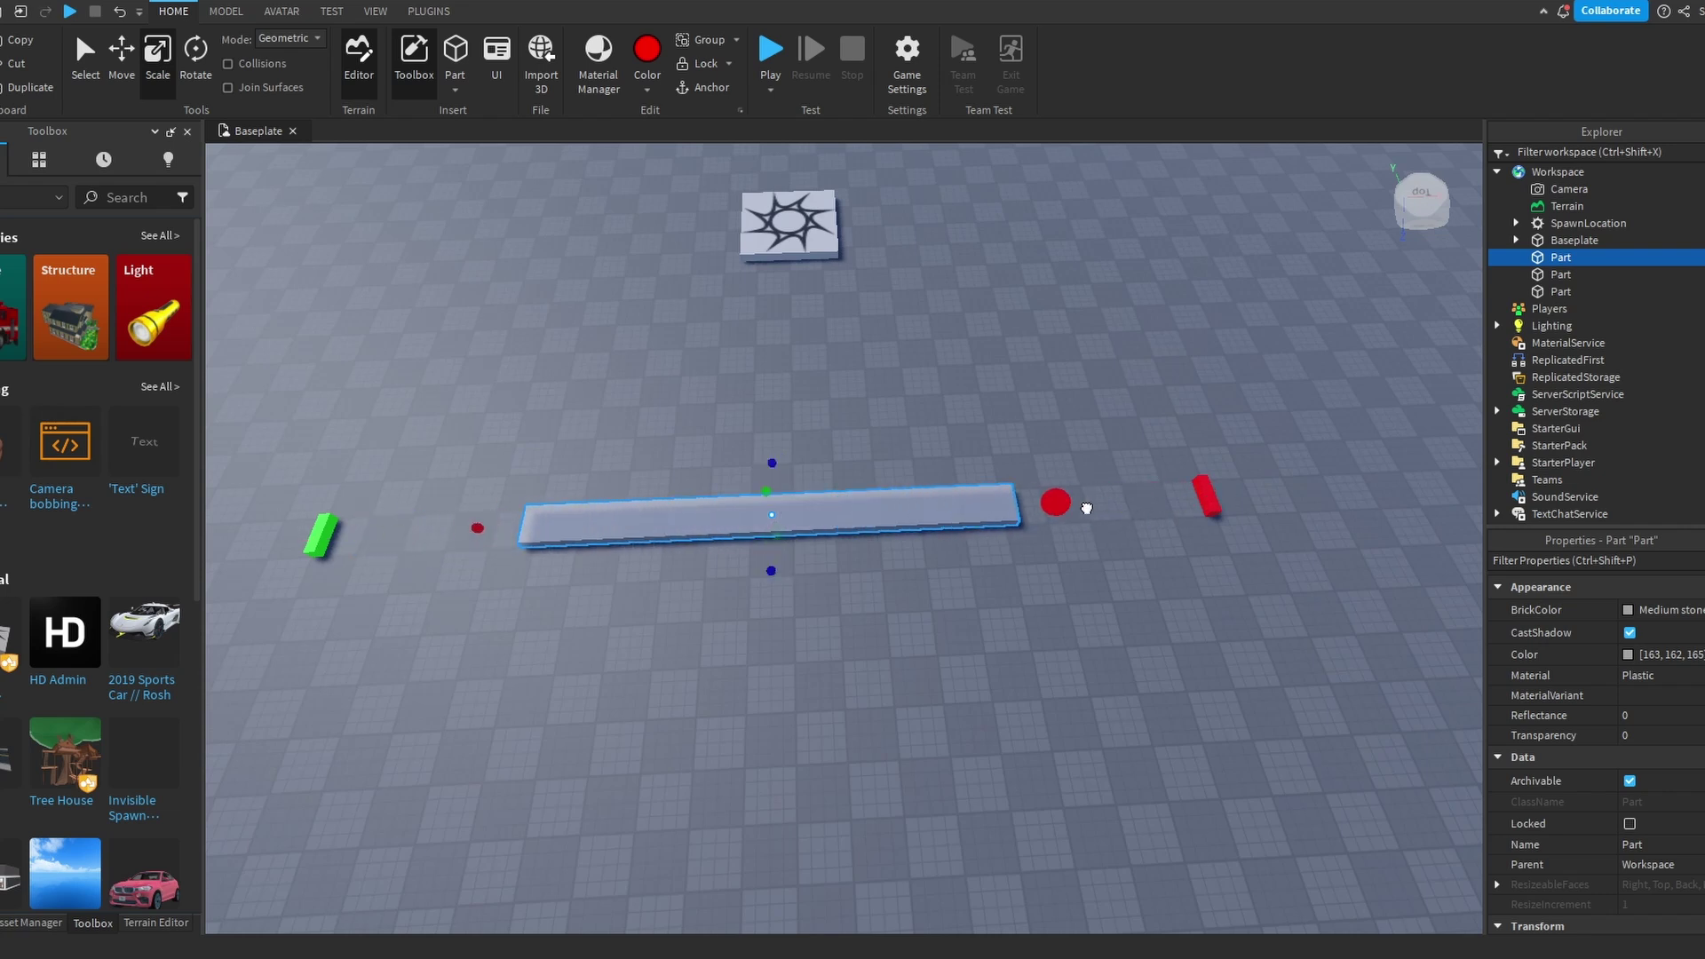
Scale the grey part equally on opposite sides along its length, width and thickness, forming a long flat slab between the coloured blocks
ctrl+drag(1249, 496, 1210, 499)
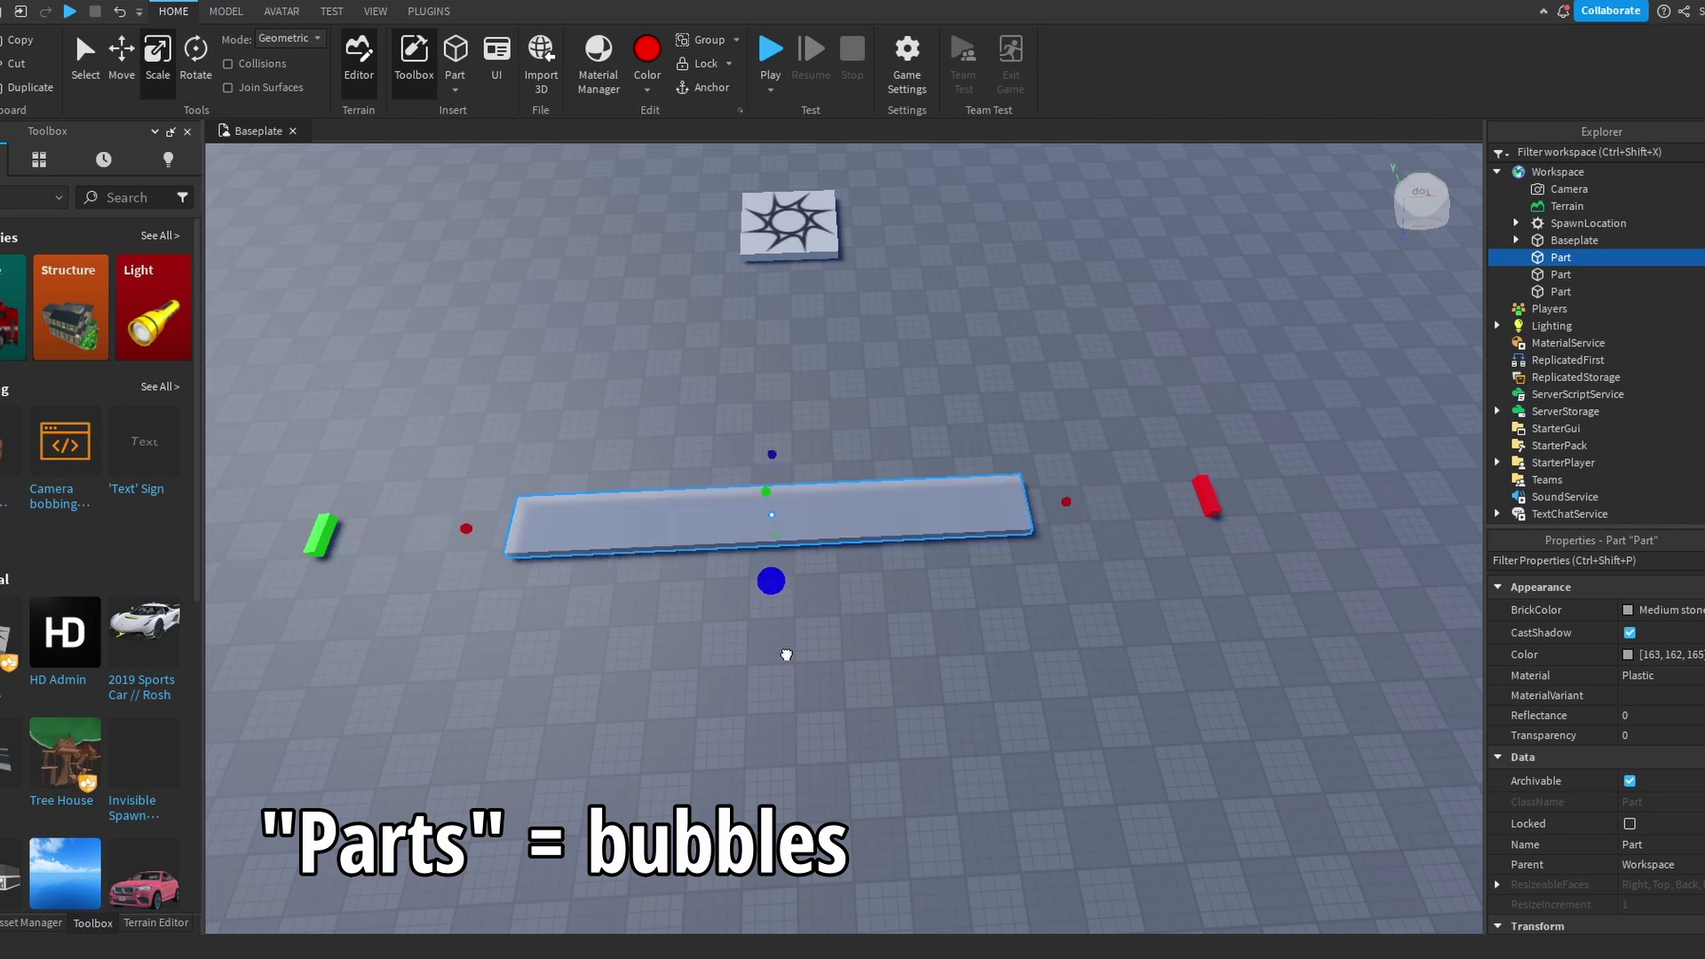
ctrl+drag(786, 654, 785, 600)
ctrl+drag(769, 500, 779, 543)
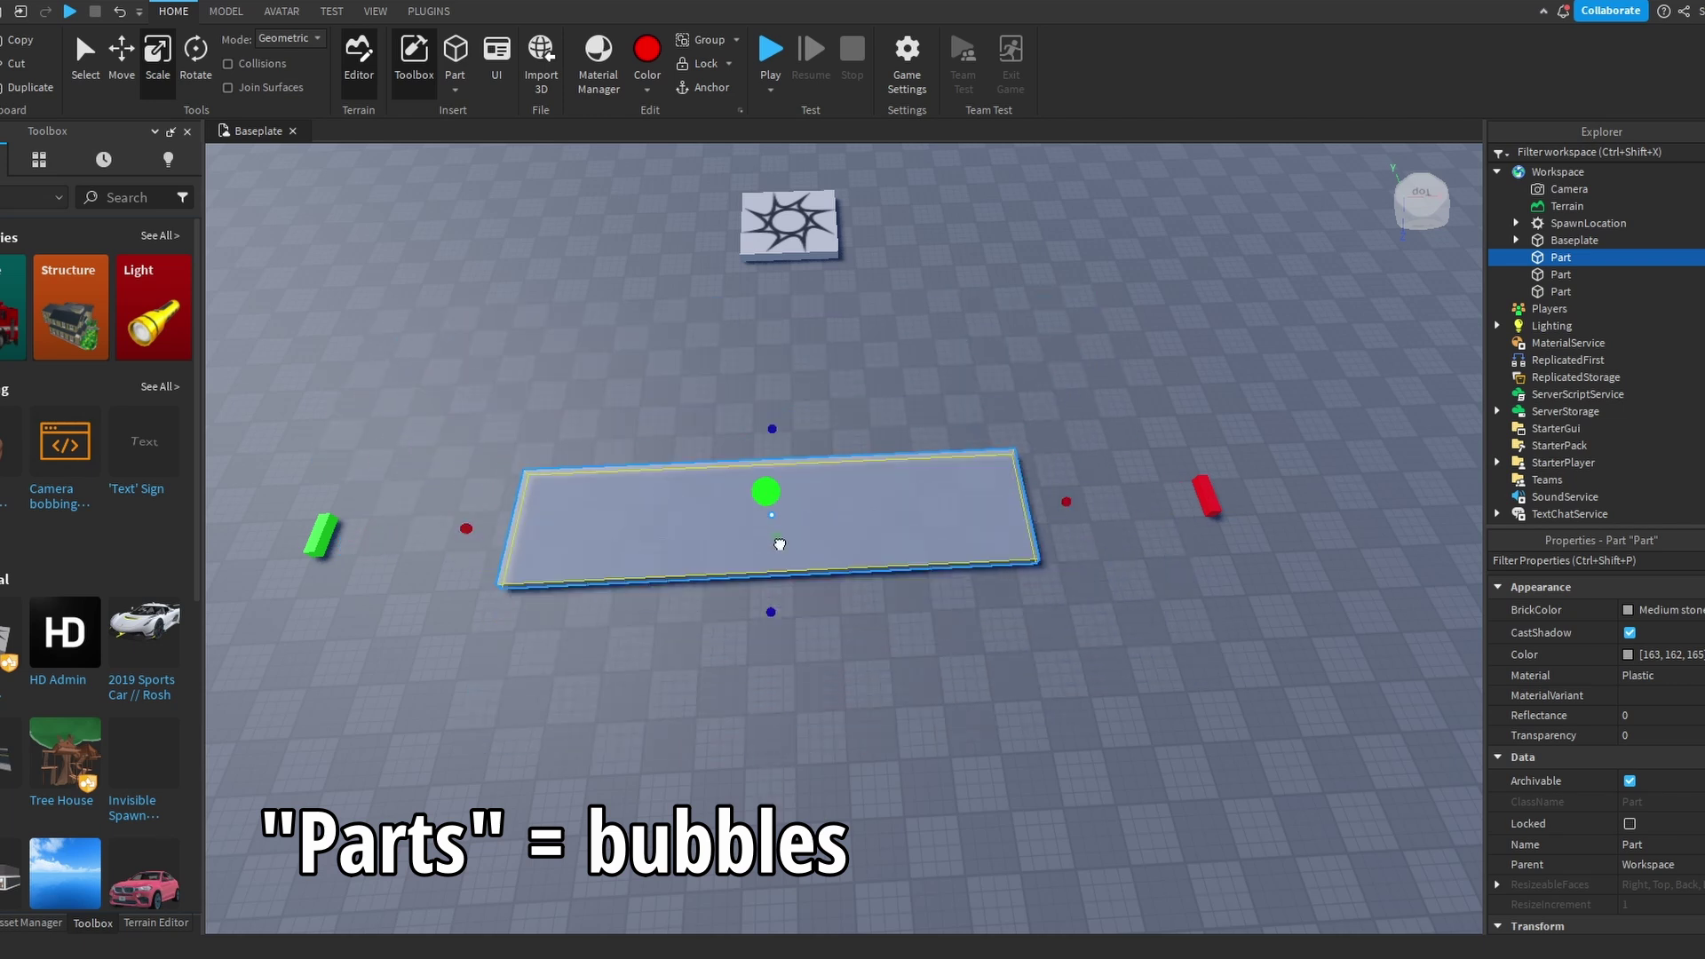
key(d)
right_drag(995, 728, 875, 622)
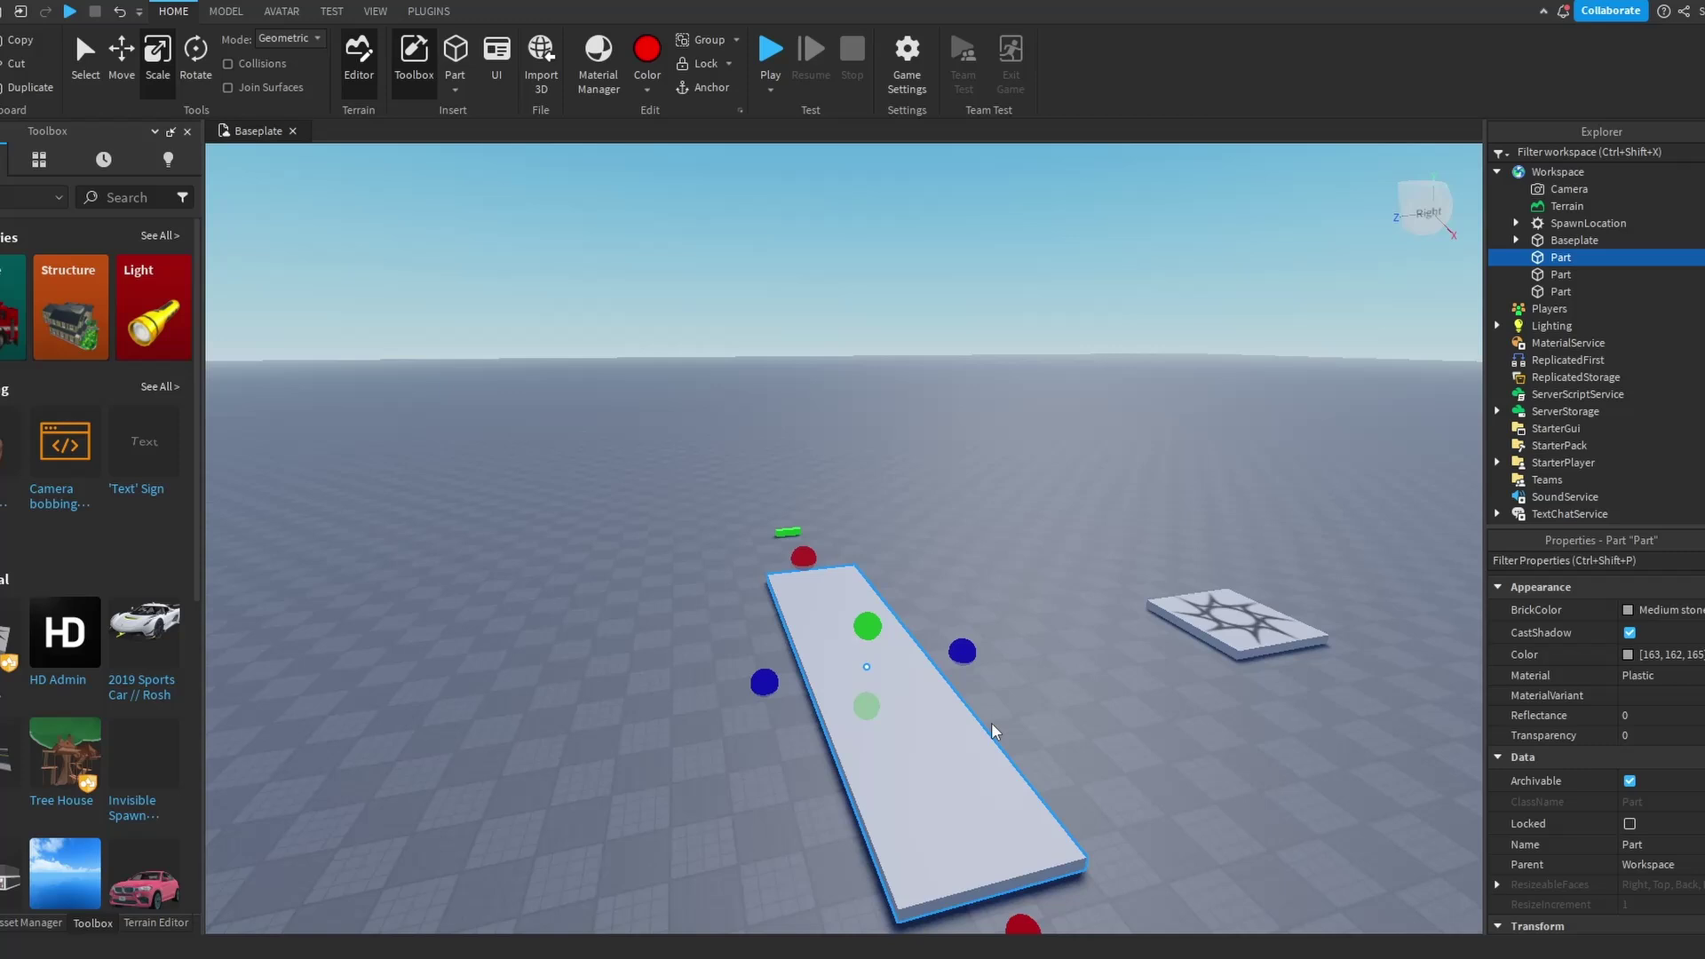
scroll(874, 615, up, 5)
scroll(861, 654, down, 5)
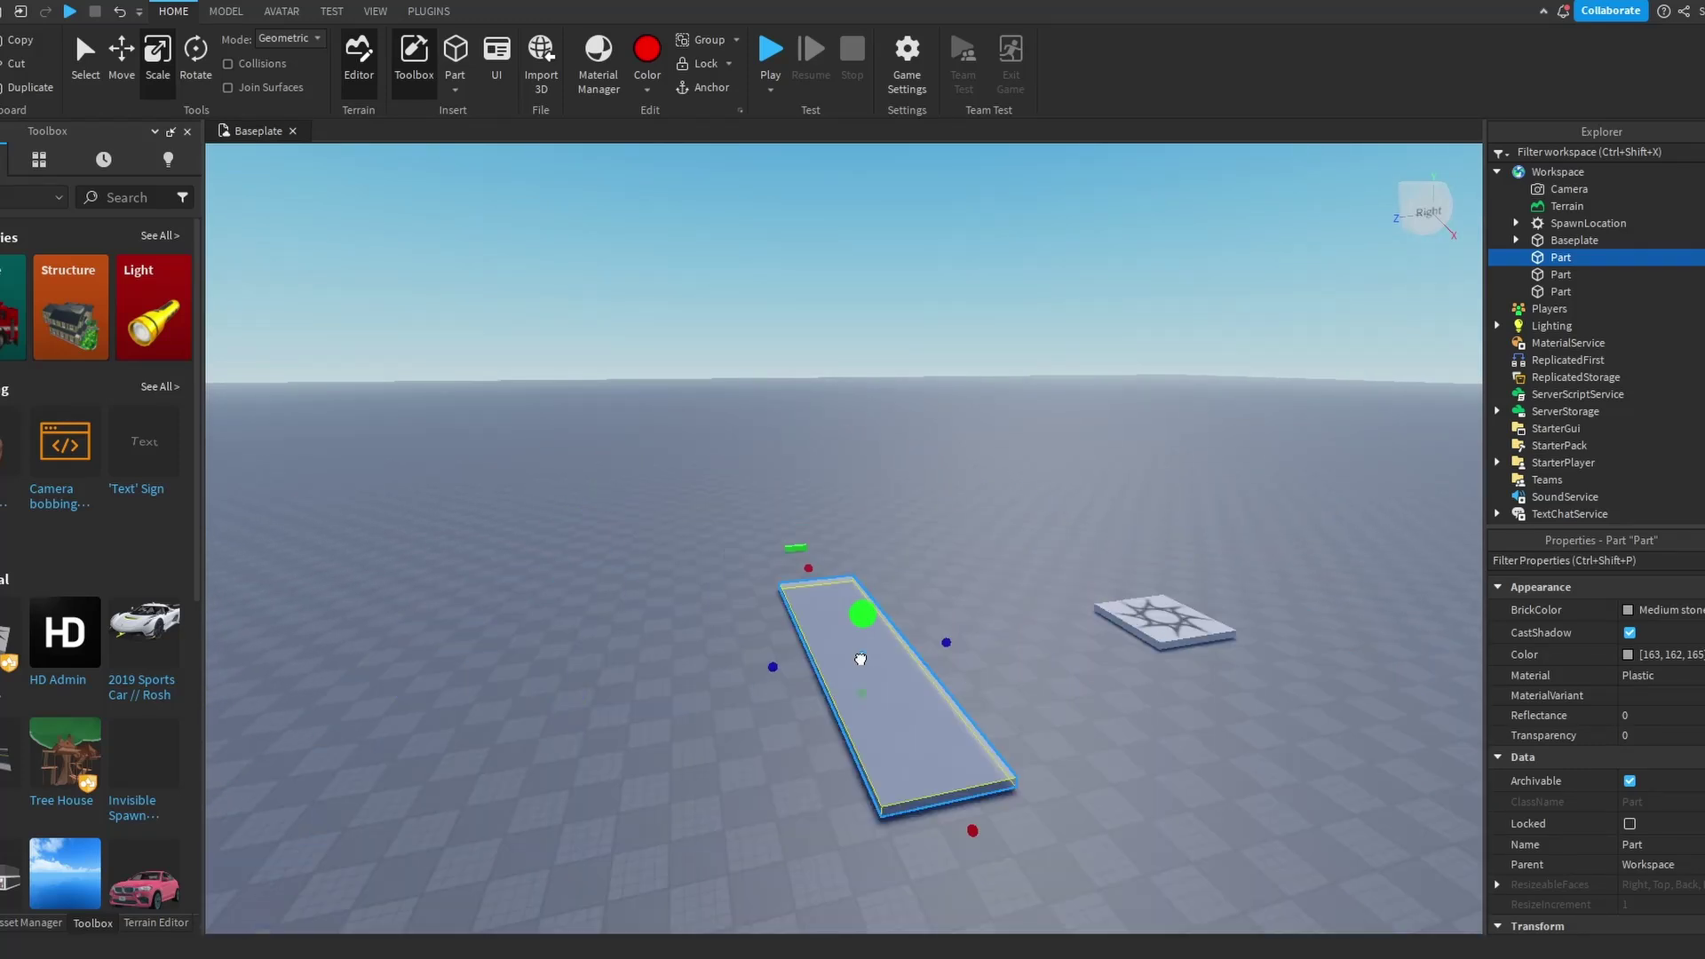
scroll(859, 660, up, 1)
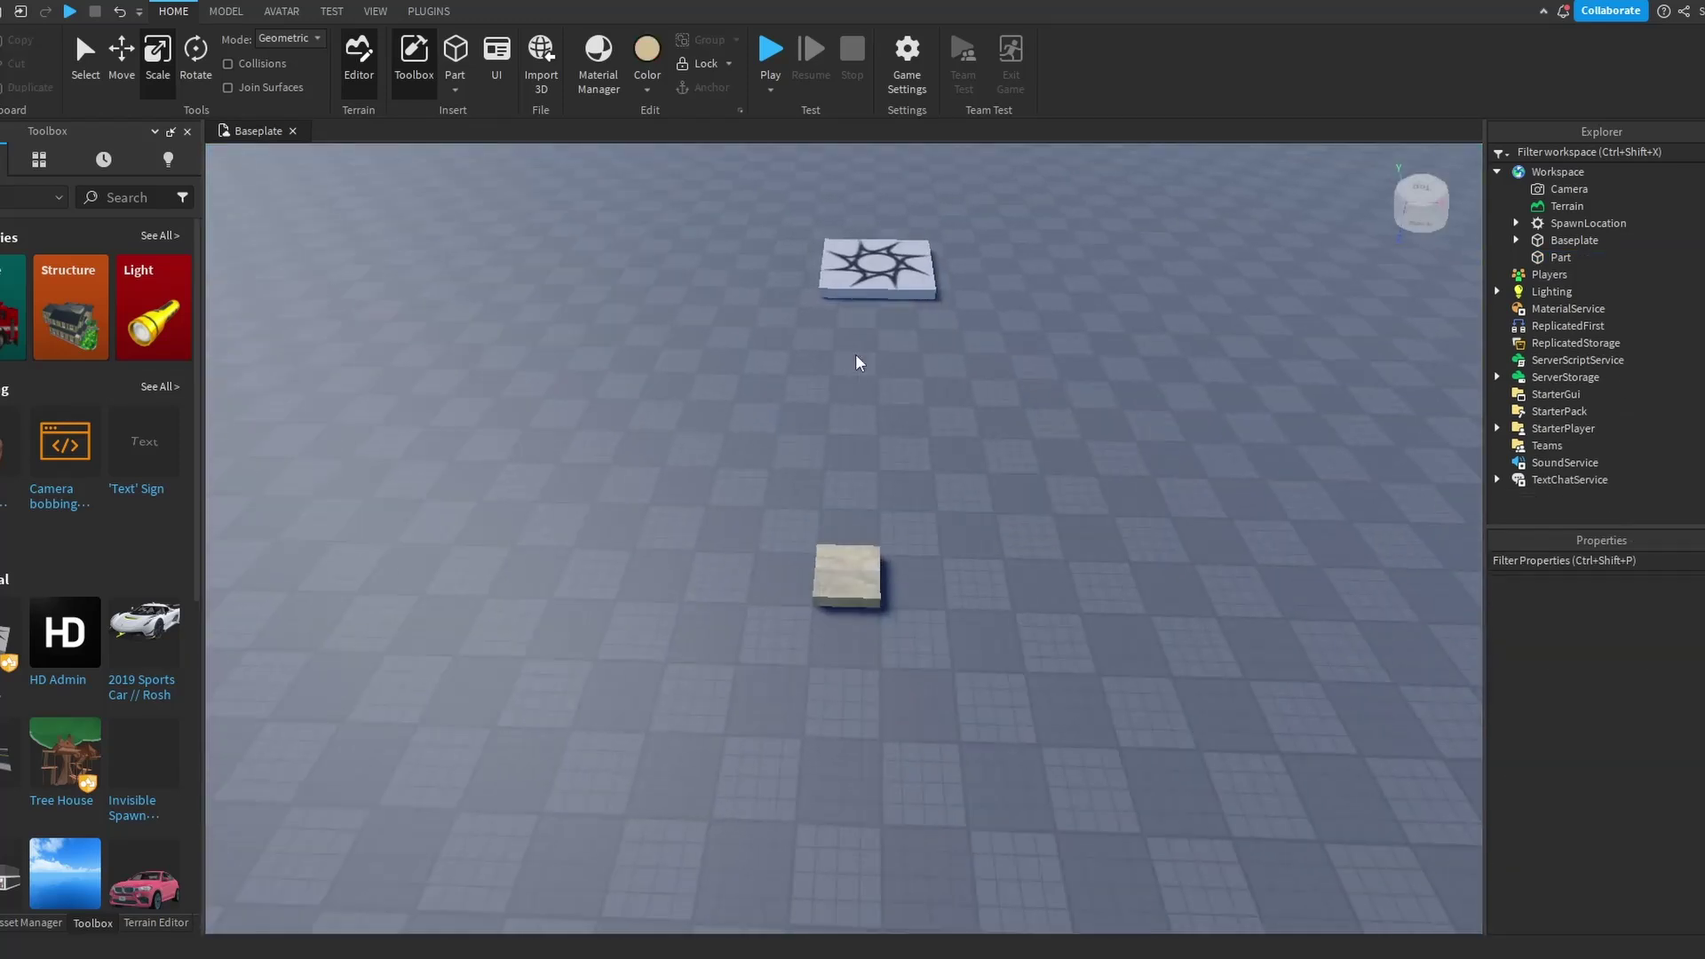
Scale the wood-plank part out in length and width to form a large platform
scroll(860, 444, up, 3)
click(866, 533)
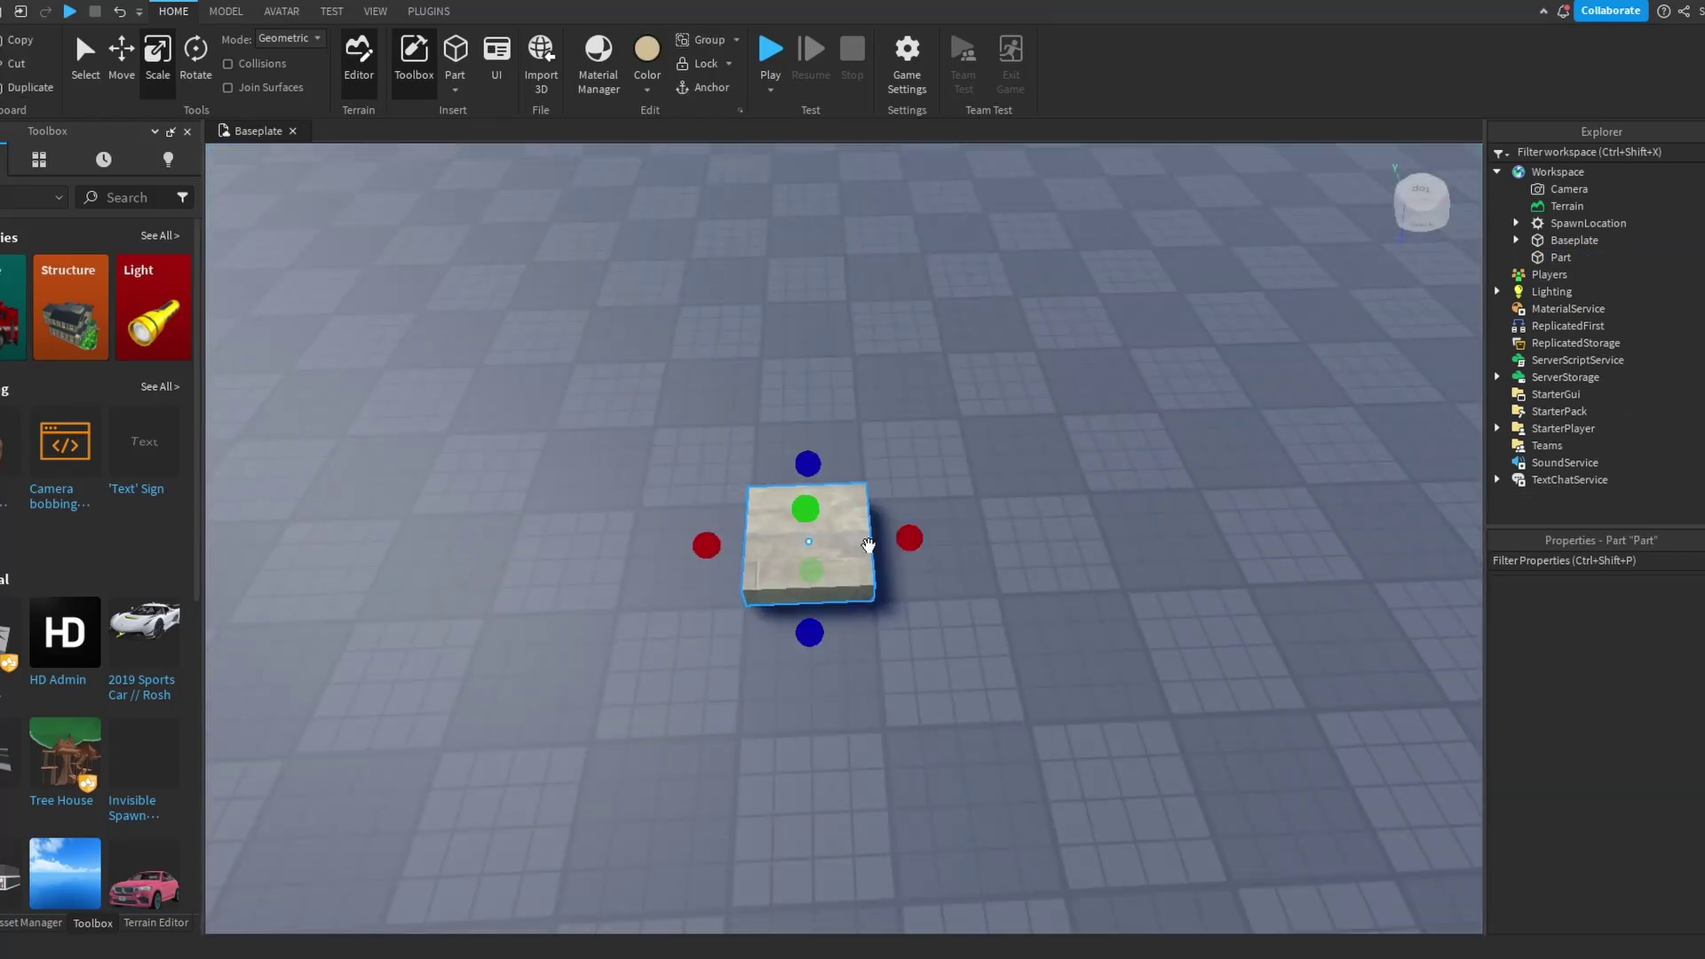
scroll(942, 524, down, 2)
scroll(1014, 507, down, 3)
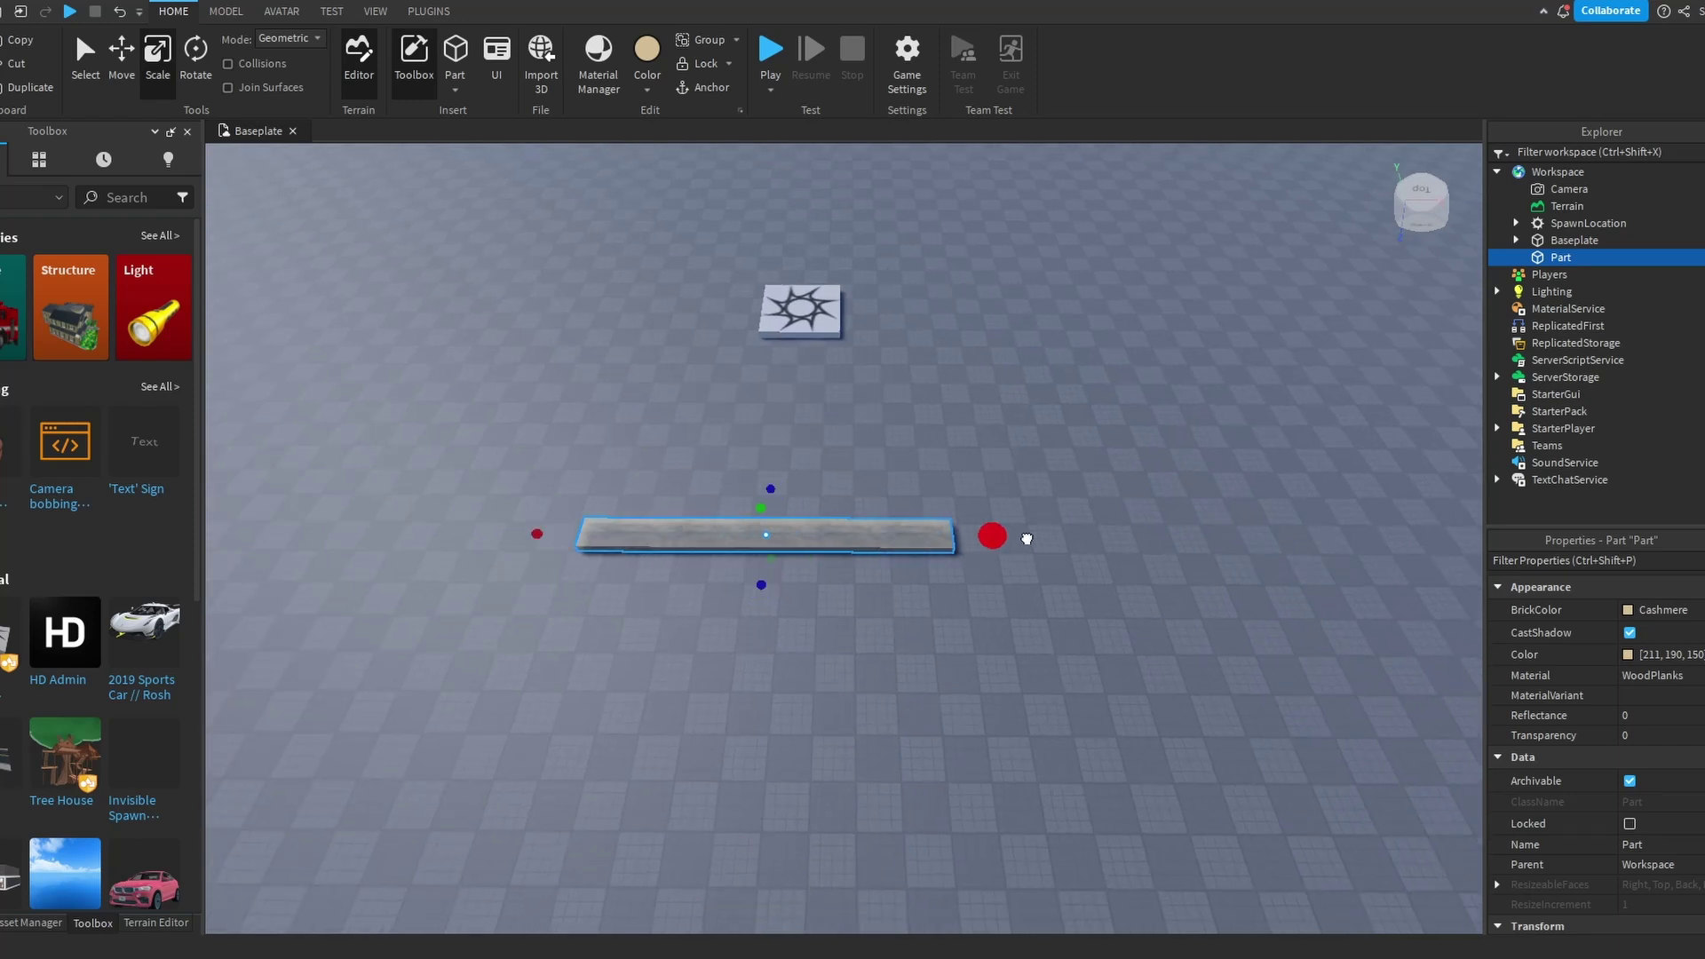
drag(765, 592, 761, 792)
click(986, 804)
scroll(1001, 807, up, 3)
right_drag(1001, 806, 997, 801)
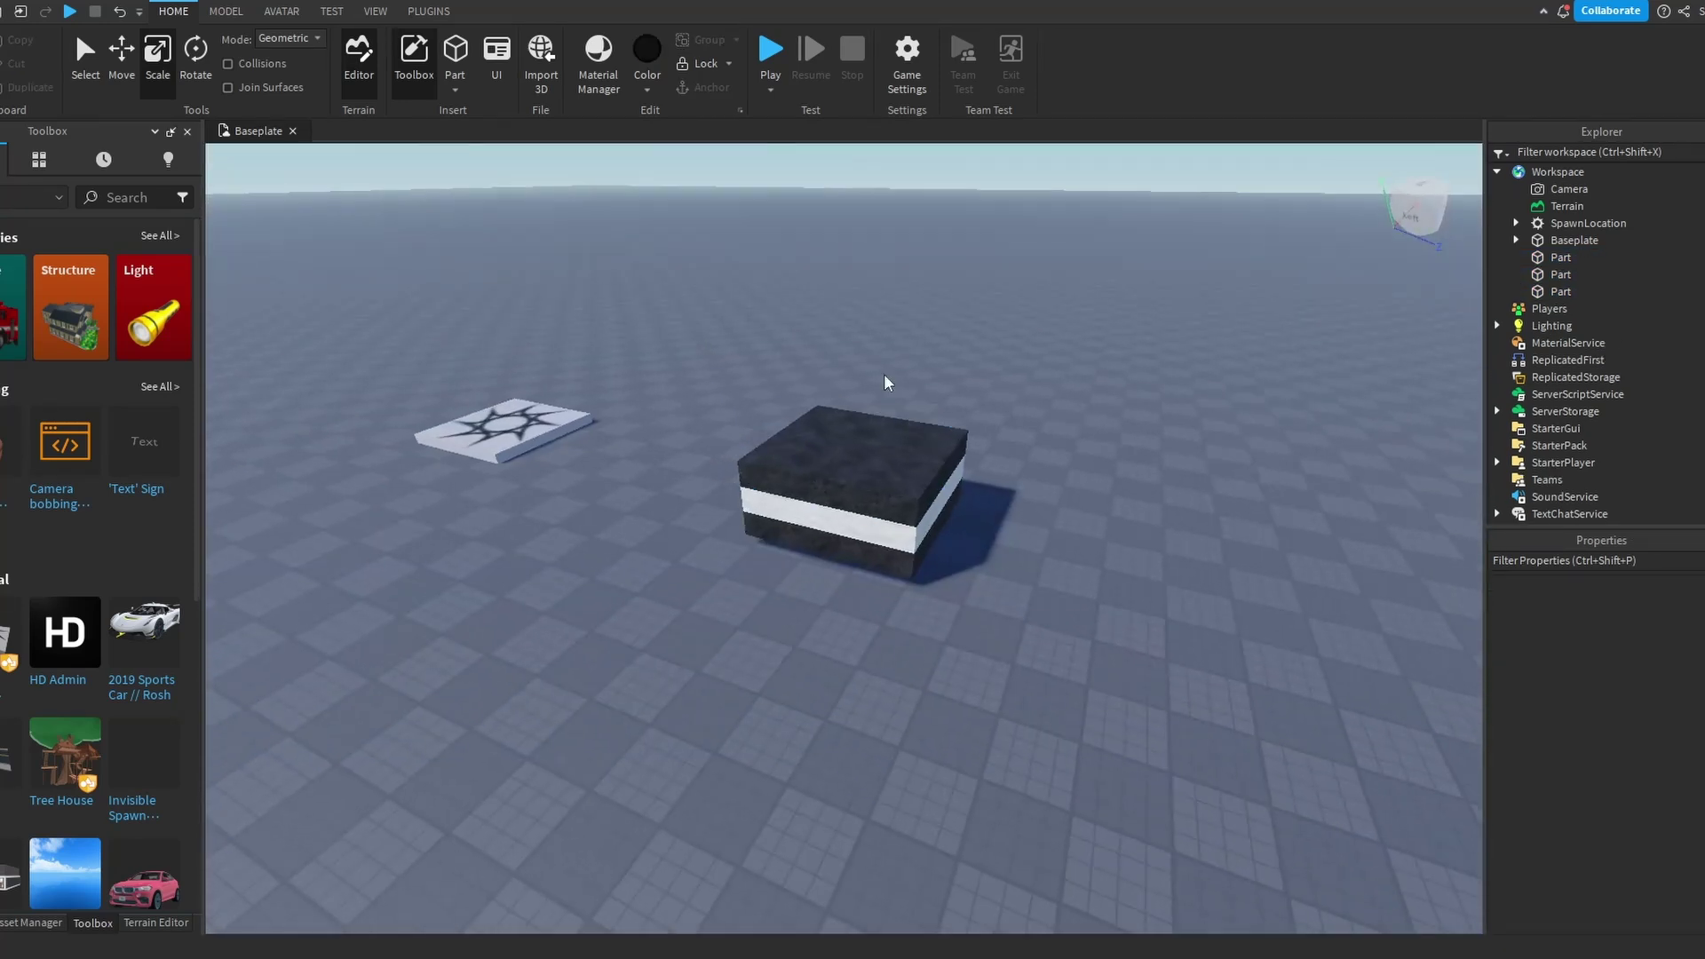
Select the three stacked black and white parts and scale them down together proportionally
drag(1120, 302, 620, 716)
drag(965, 354, 953, 455)
click(994, 700)
scroll(994, 700, up, 3)
right_drag(994, 700, 993, 700)
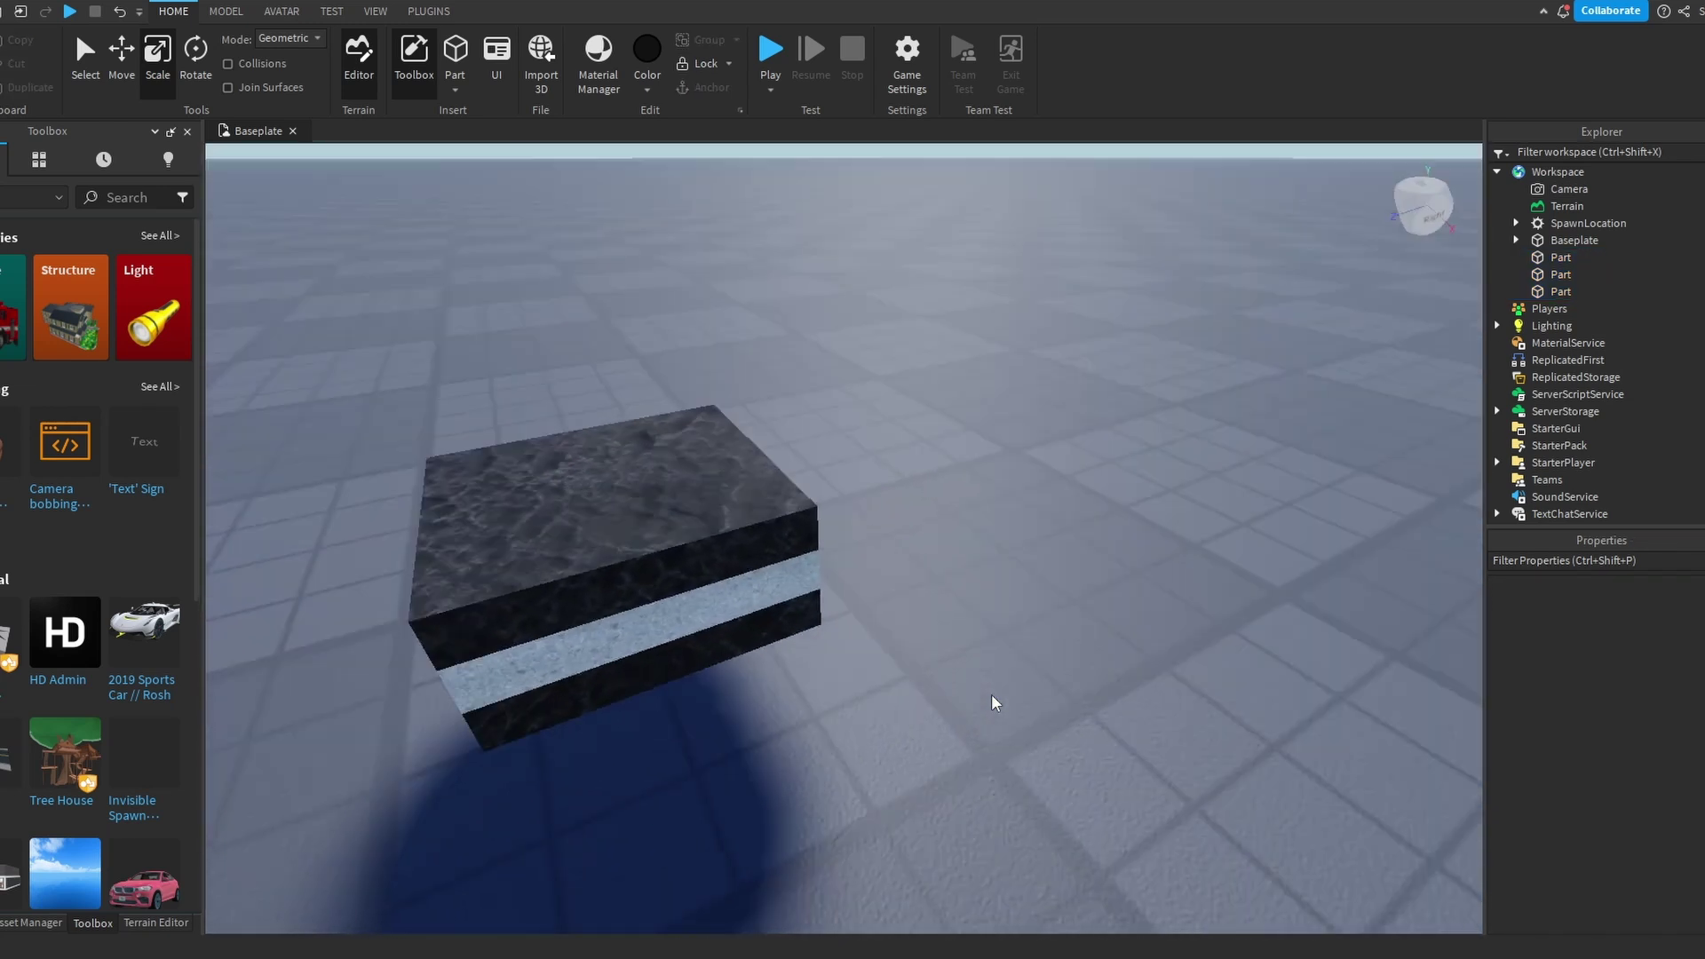
scroll(993, 700, down, 5)
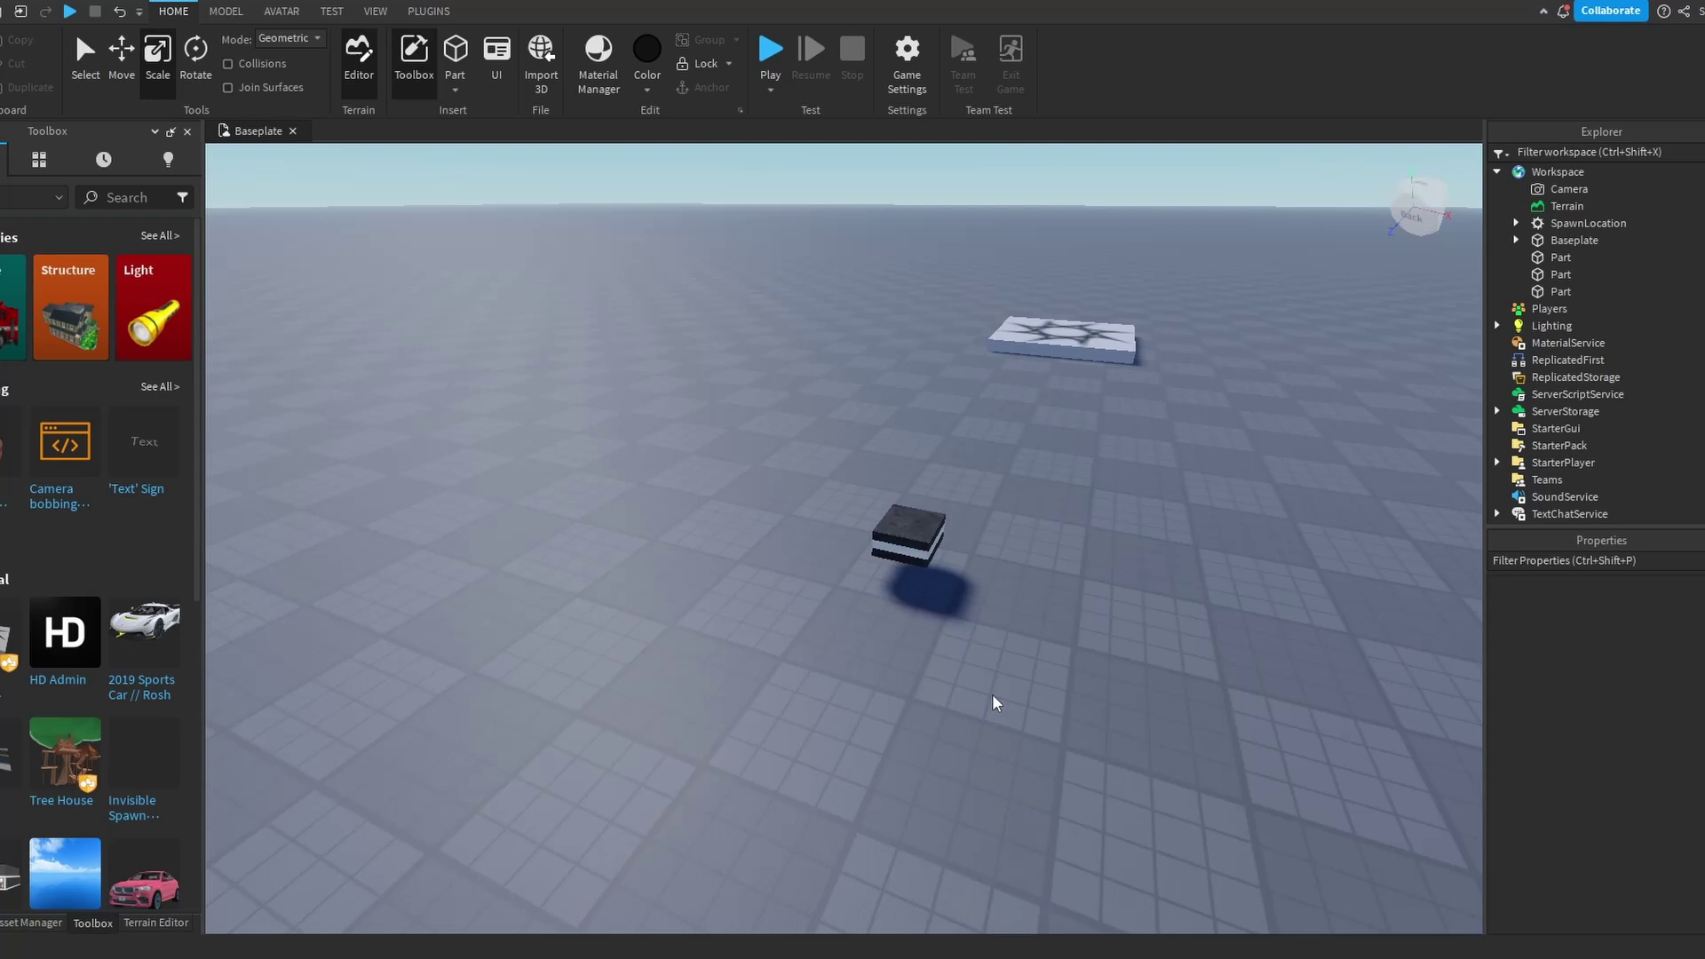
Insert the account's character with the Character Inserter in the Original body type and place it beside the stacked parts
click(430, 12)
click(775, 80)
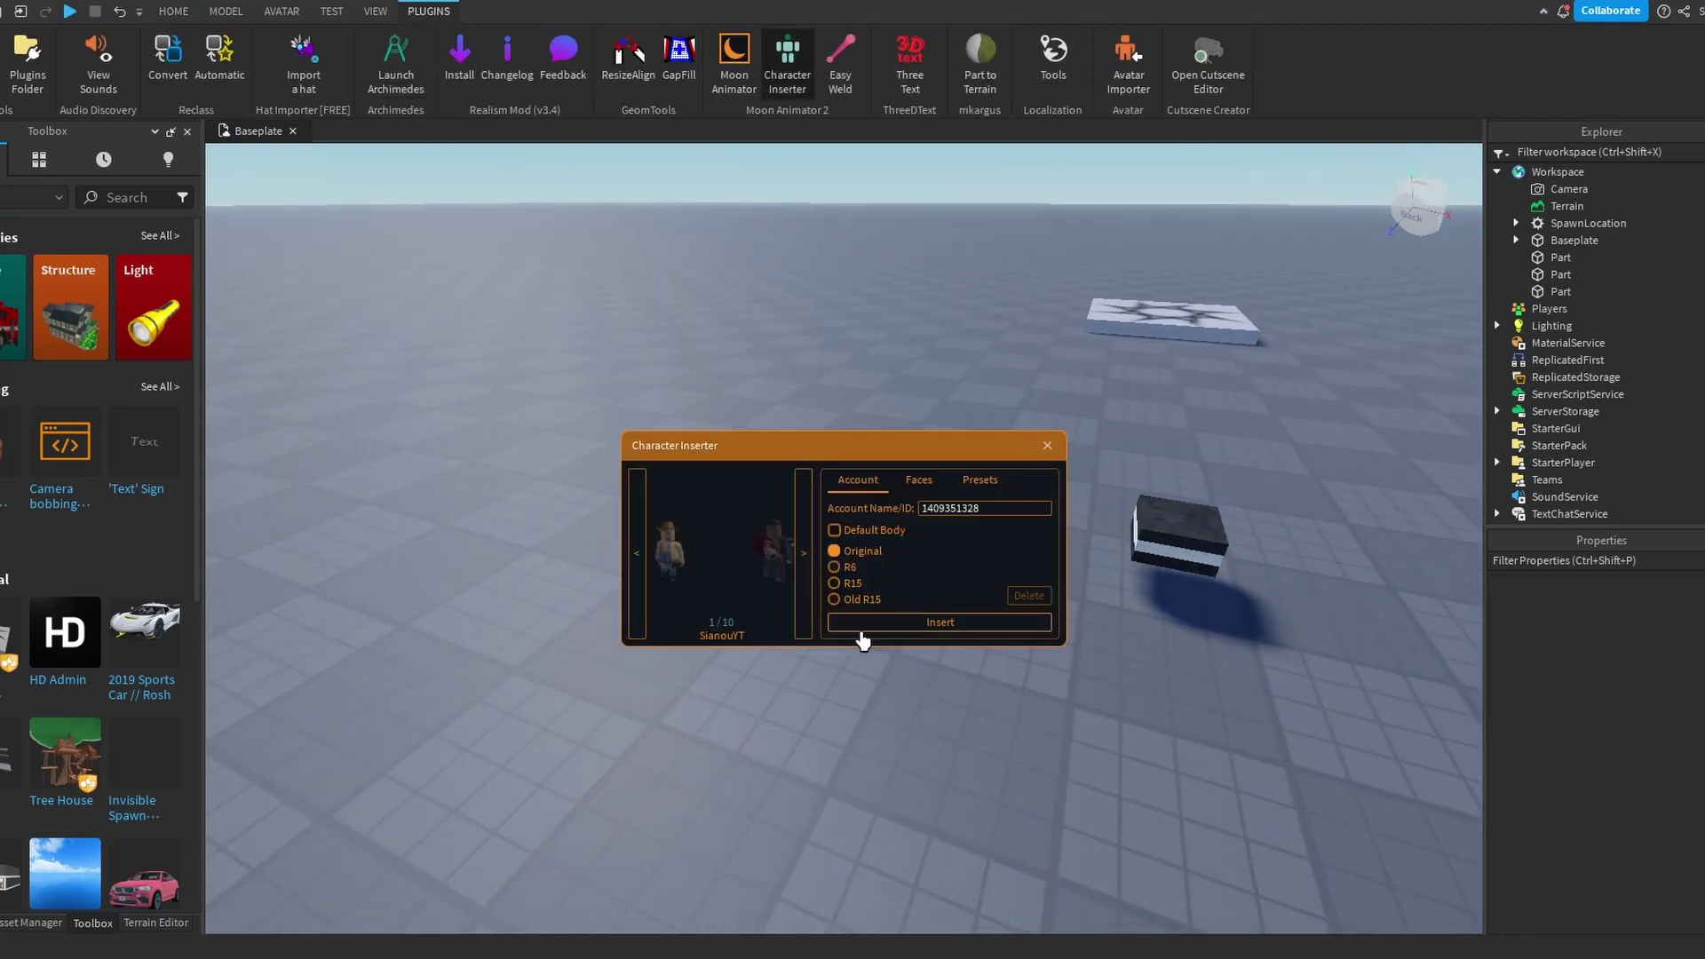
click(1048, 447)
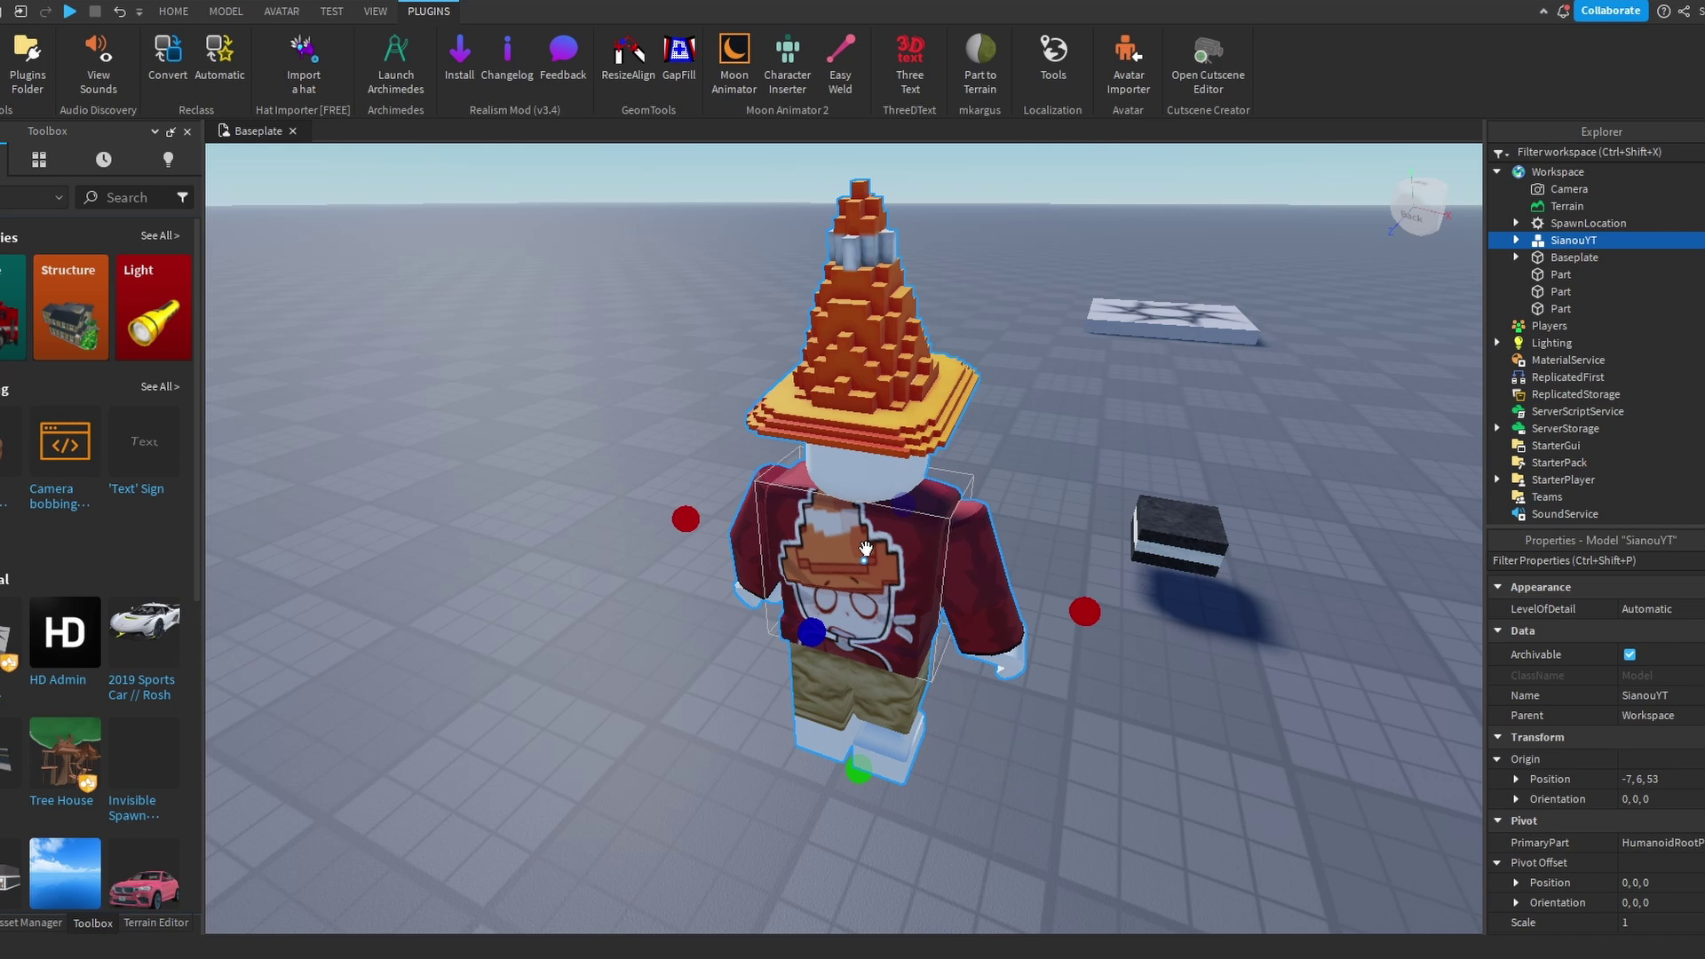
drag(868, 545, 893, 620)
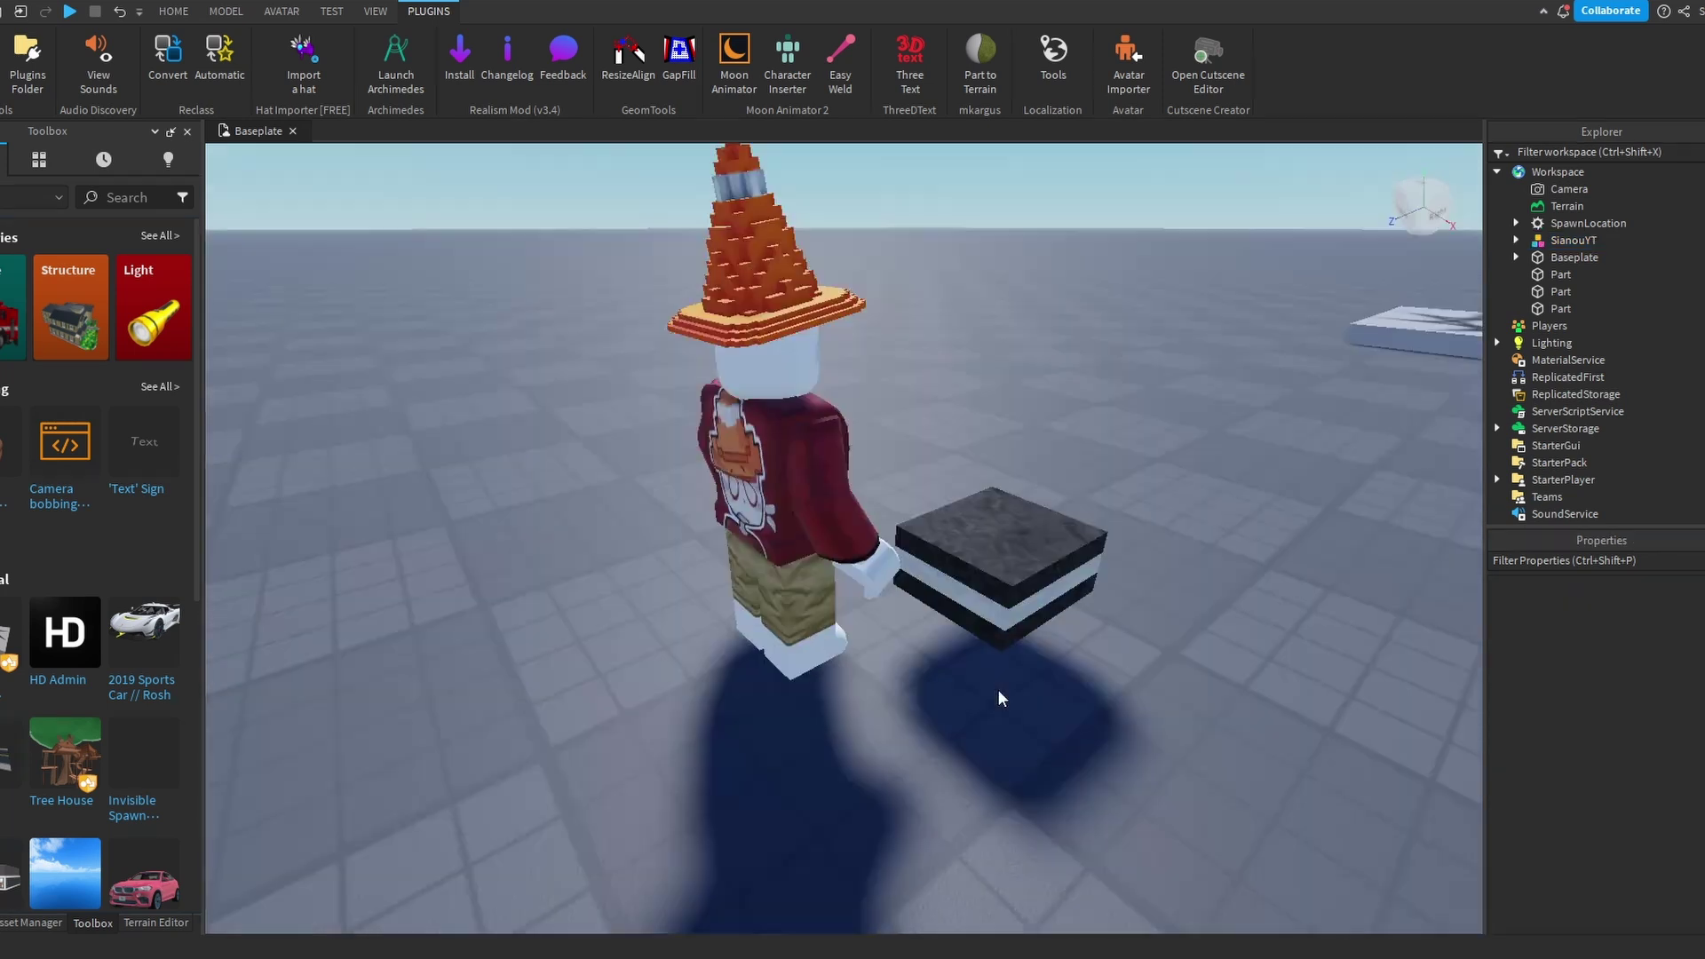
Turn off move snapping and scale the three stacked parts down together proportionally in a fine, ungridded amount
right_drag(998, 690, 999, 689)
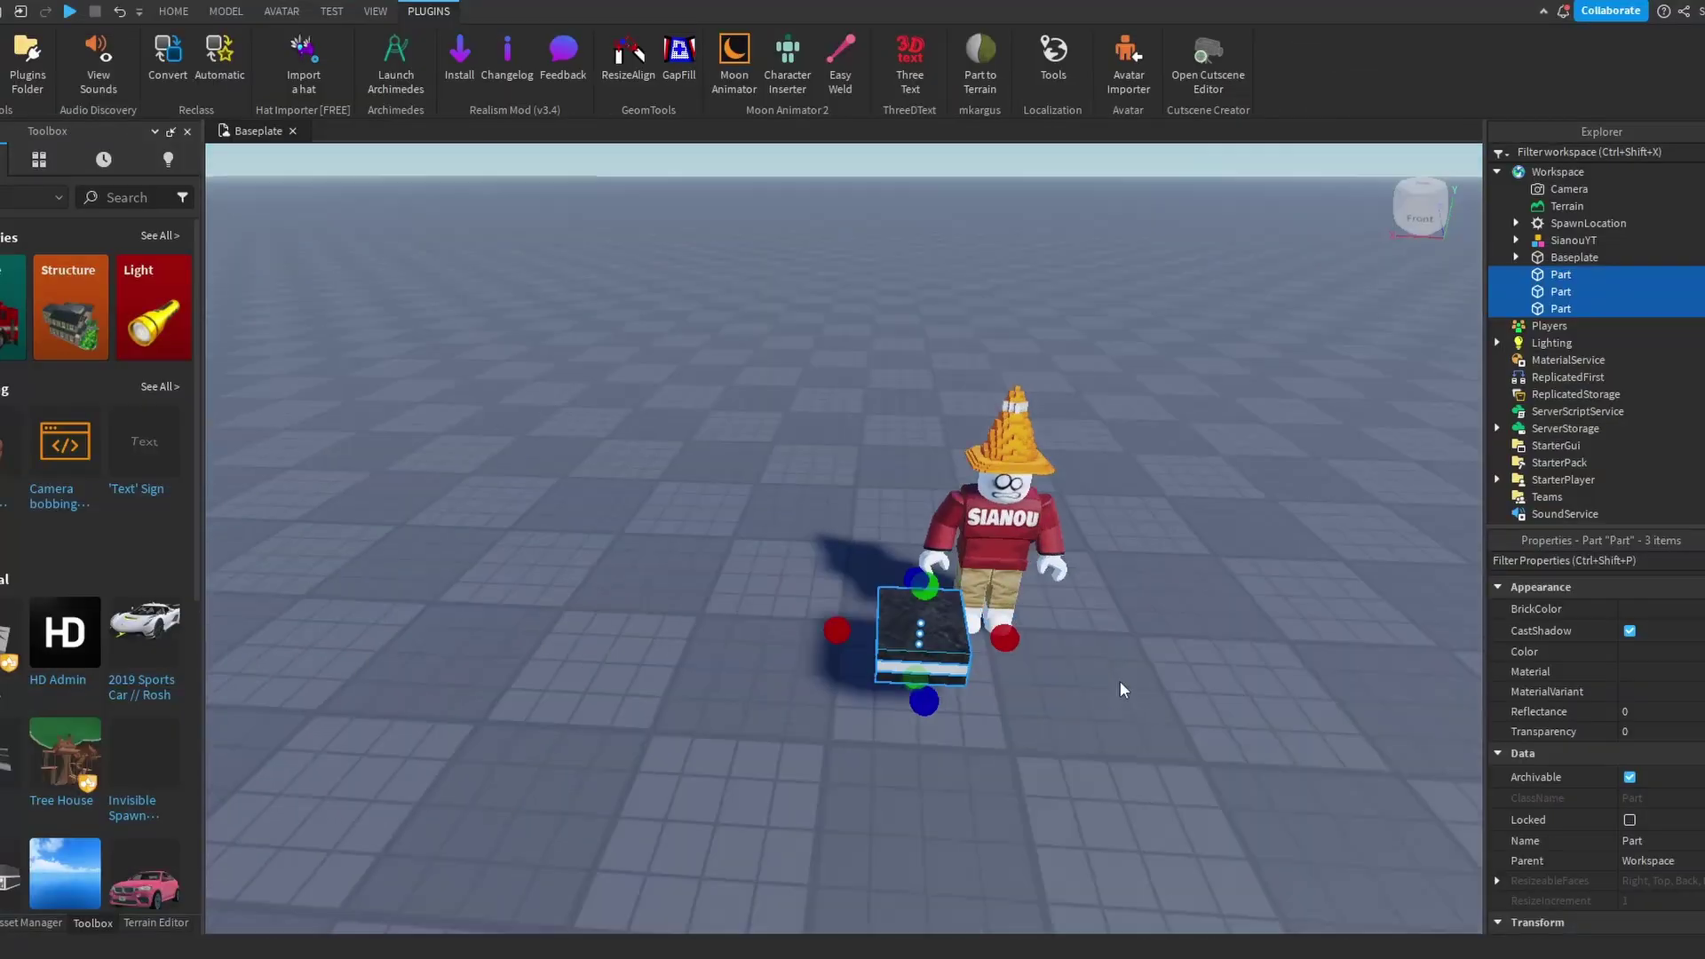
scroll(1119, 680, up, 4)
right_drag(1119, 680, 1119, 680)
scroll(1119, 680, down, 5)
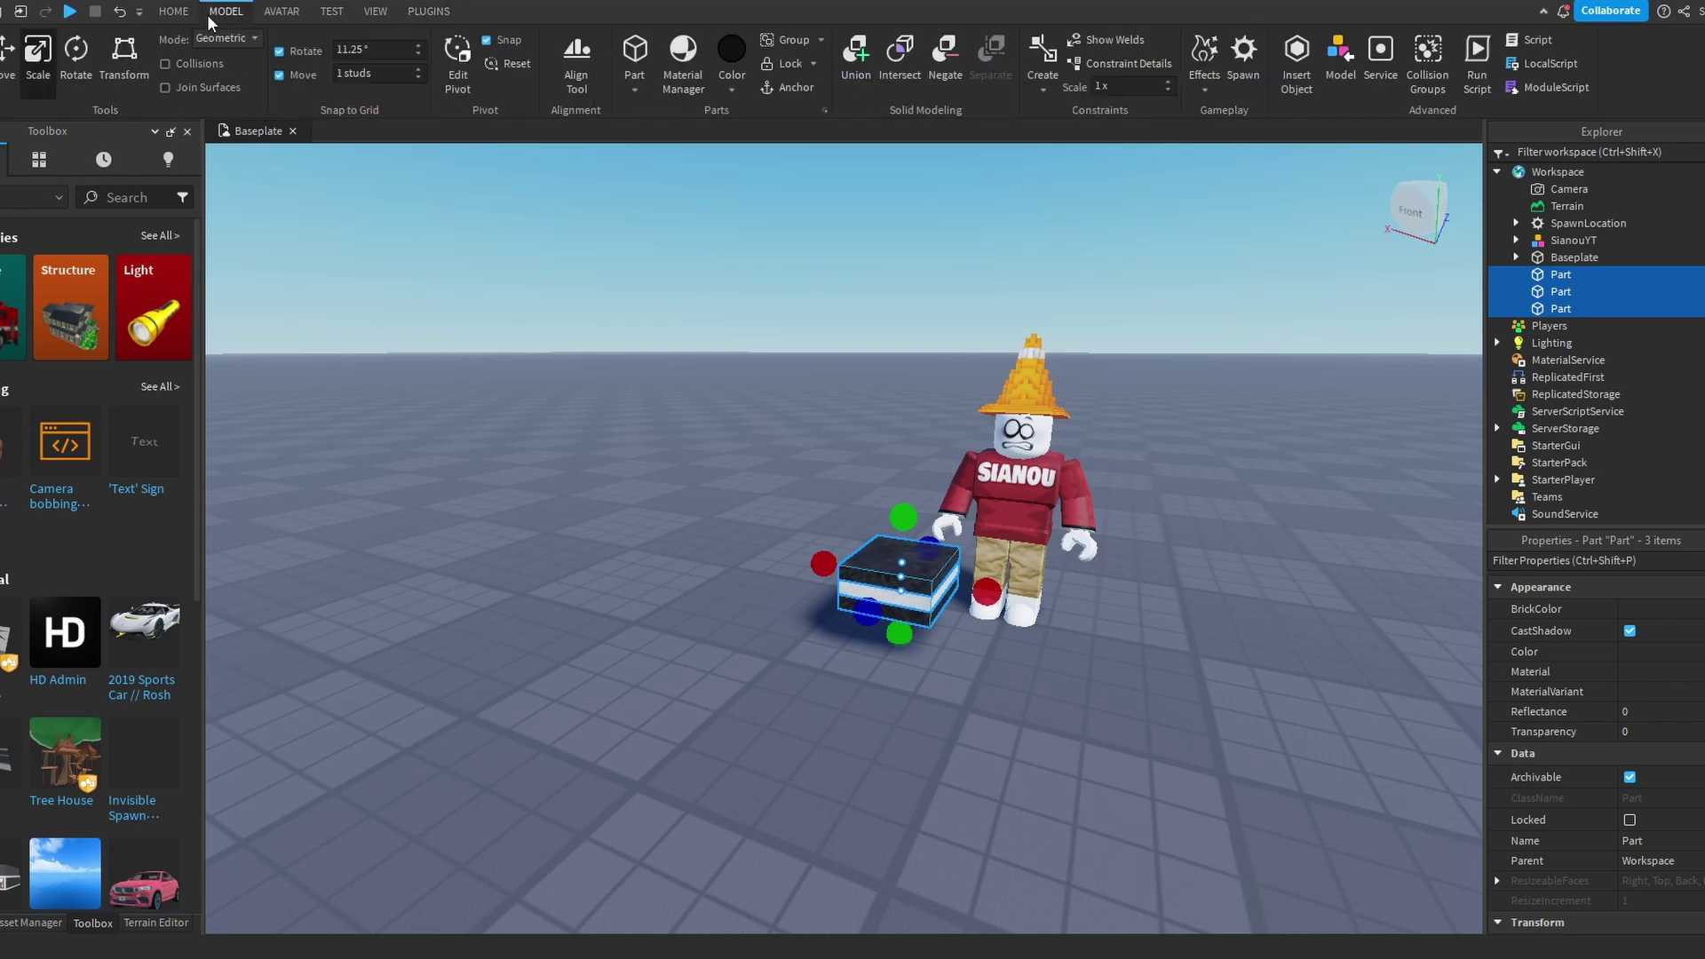
scroll(487, 435, up, 5)
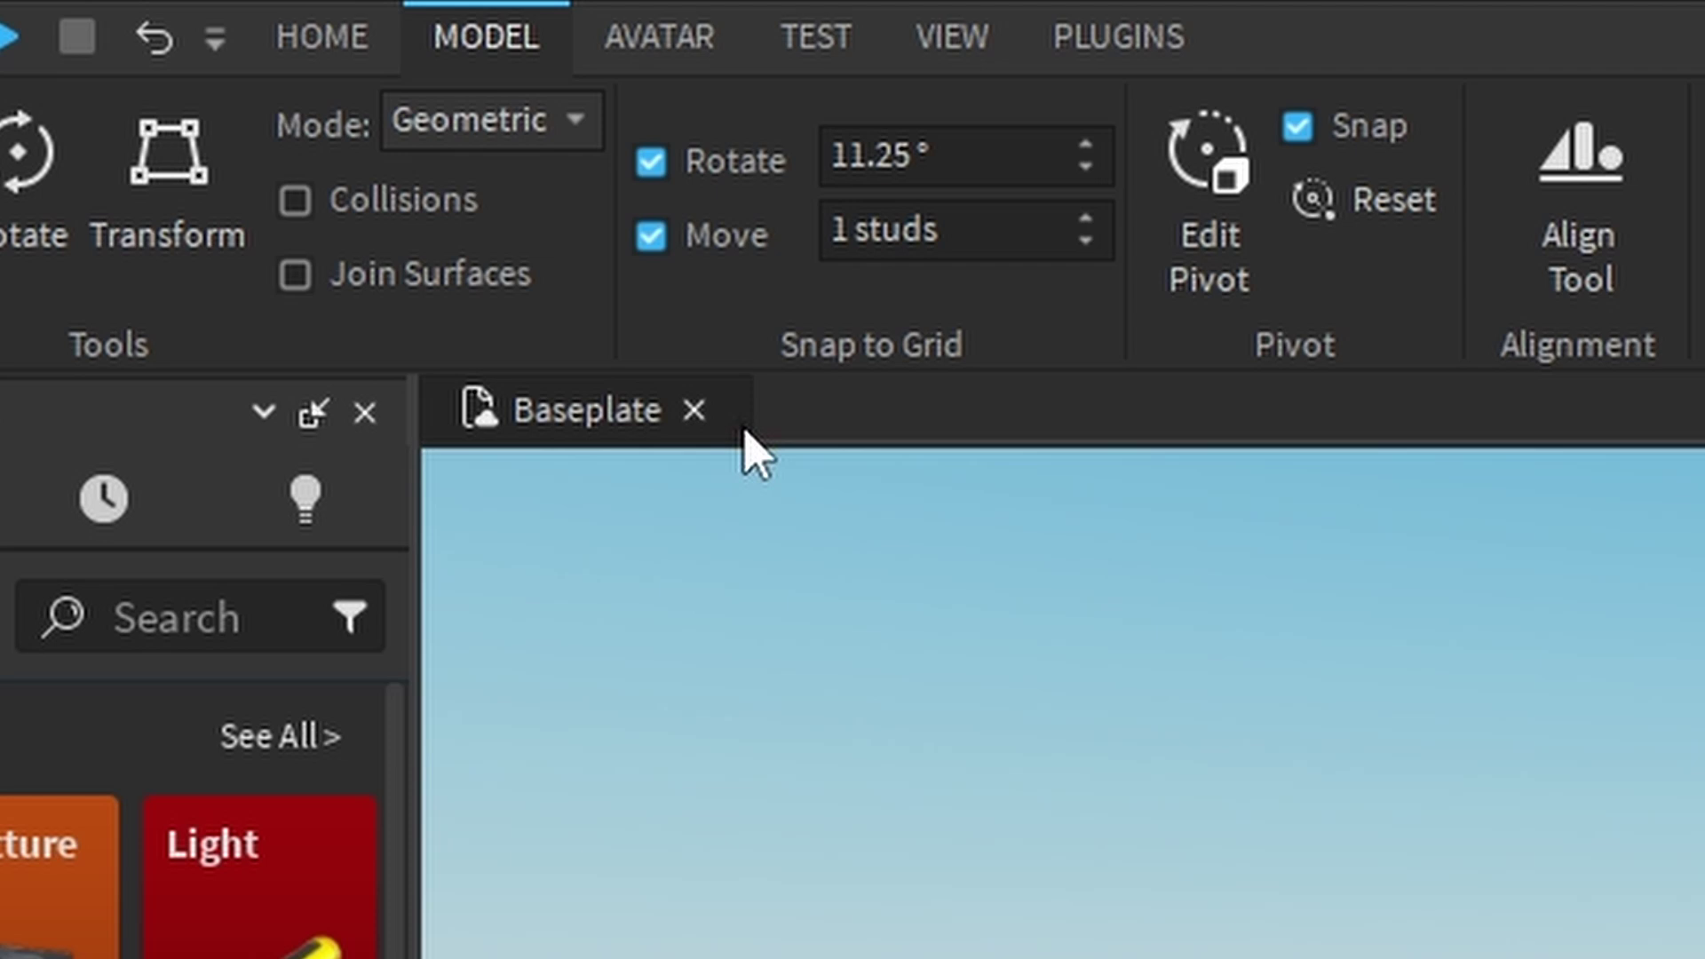
click(673, 239)
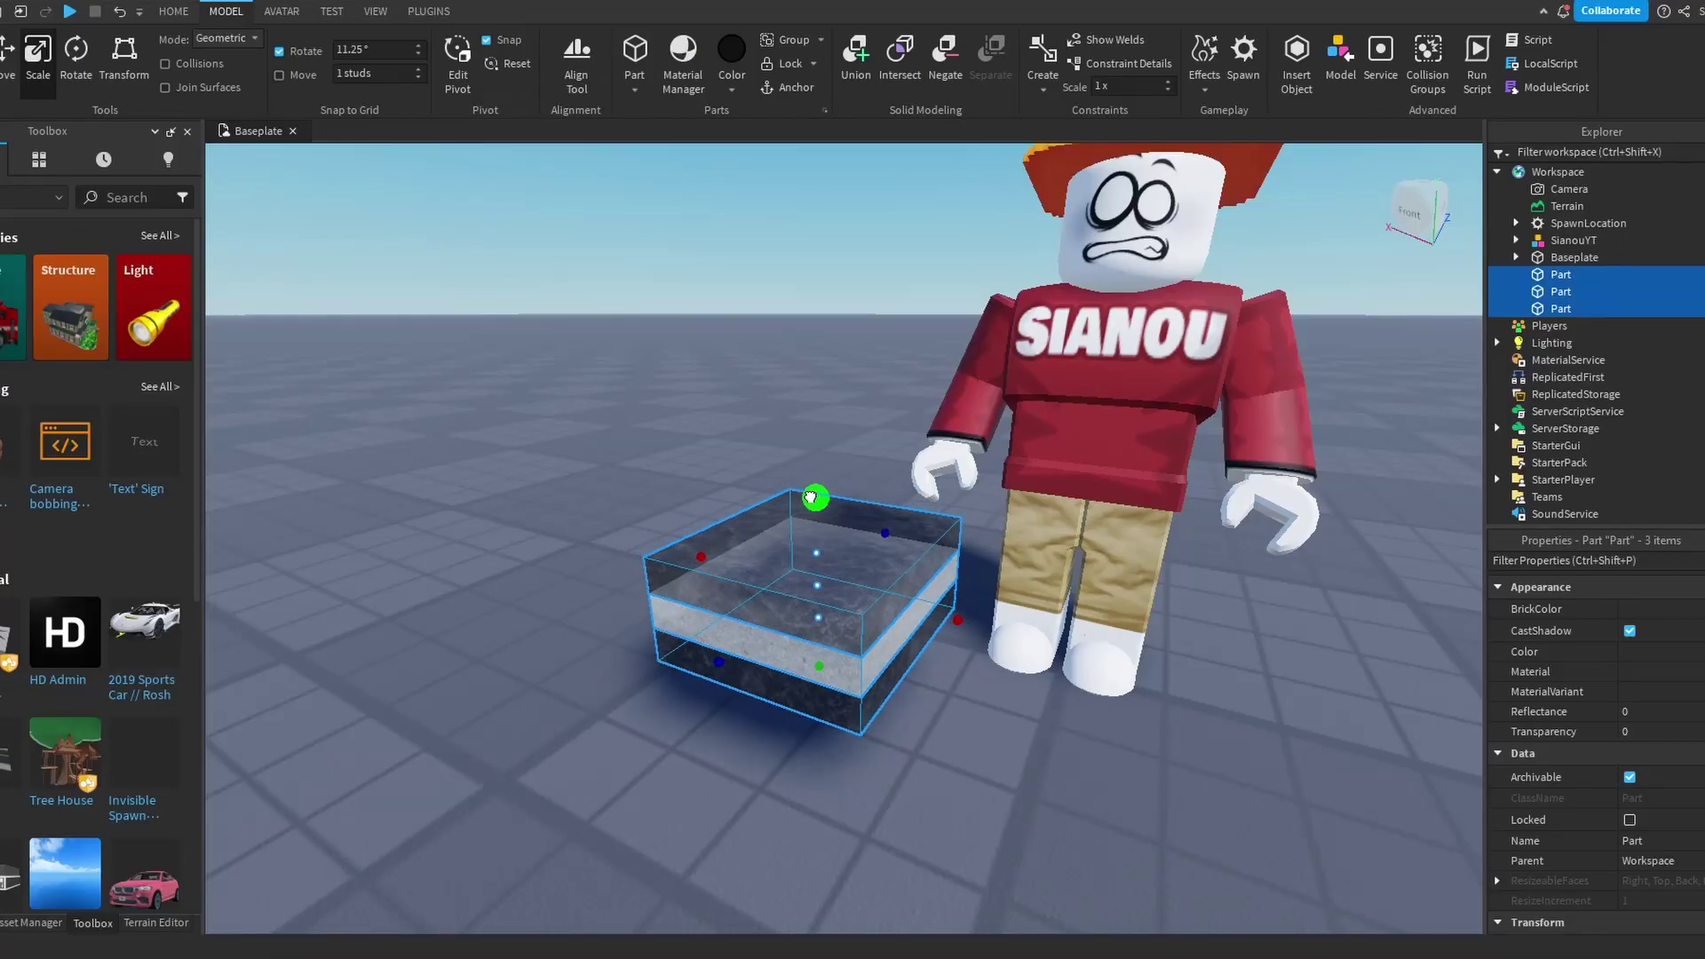
shift+drag(810, 497, 817, 548)
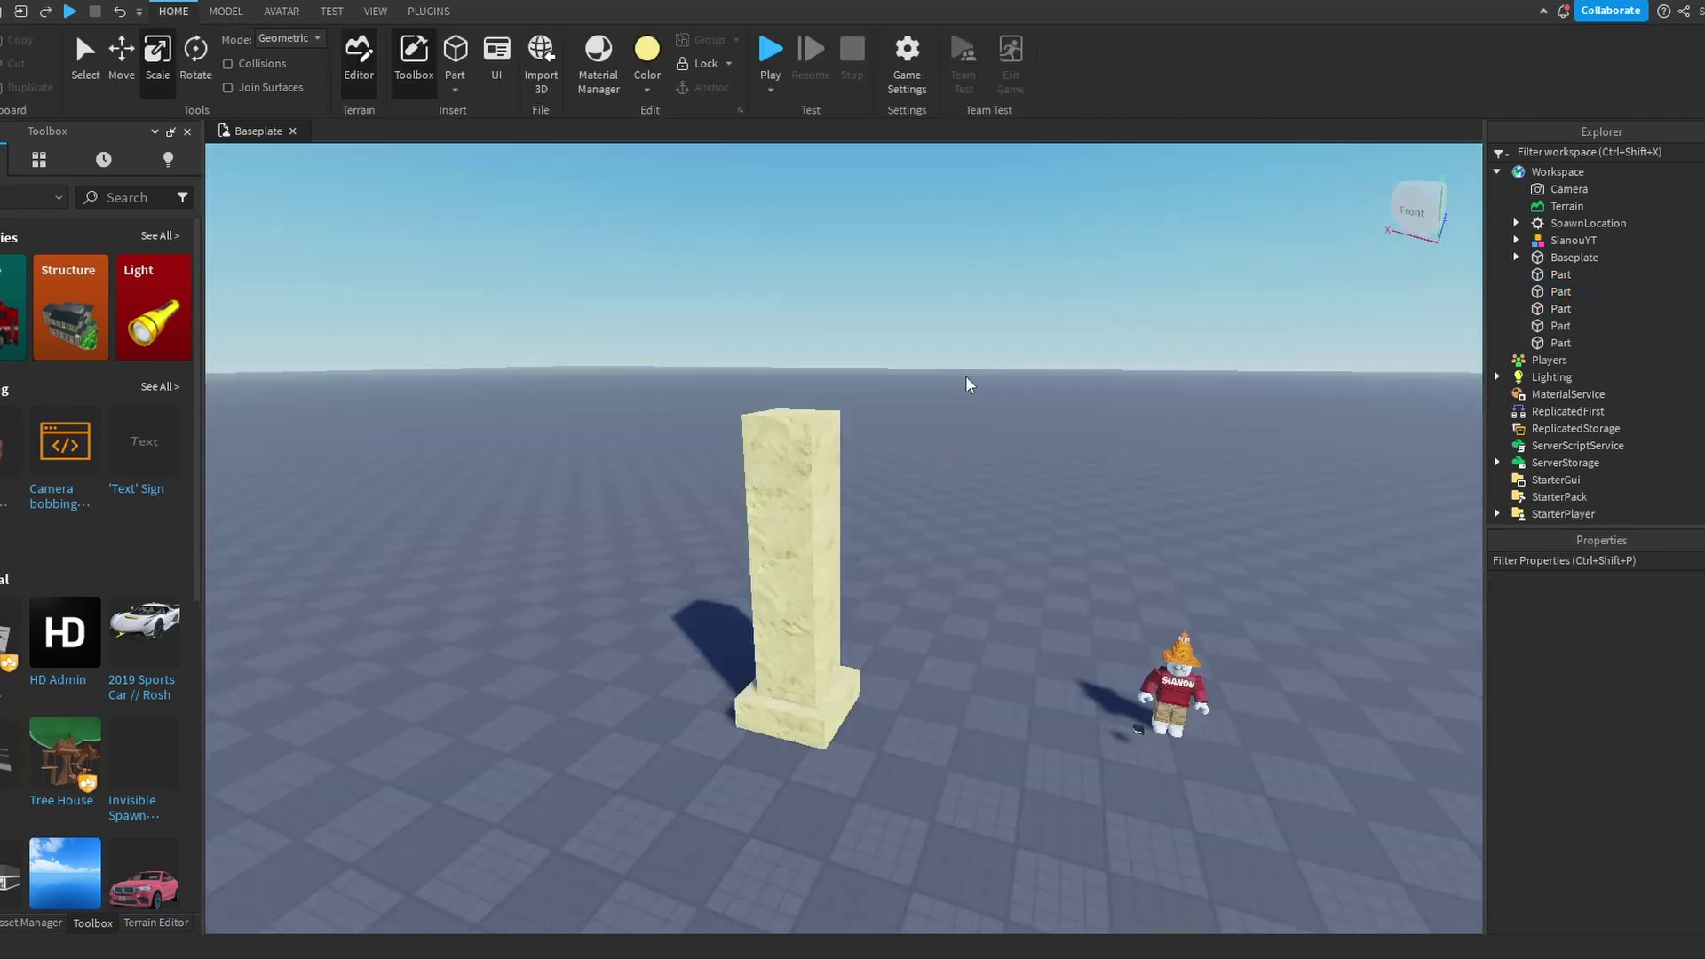
Select both parts of the sandstone pillar and set the move snapping increment to 10 studs
drag(967, 381, 639, 922)
click(215, 10)
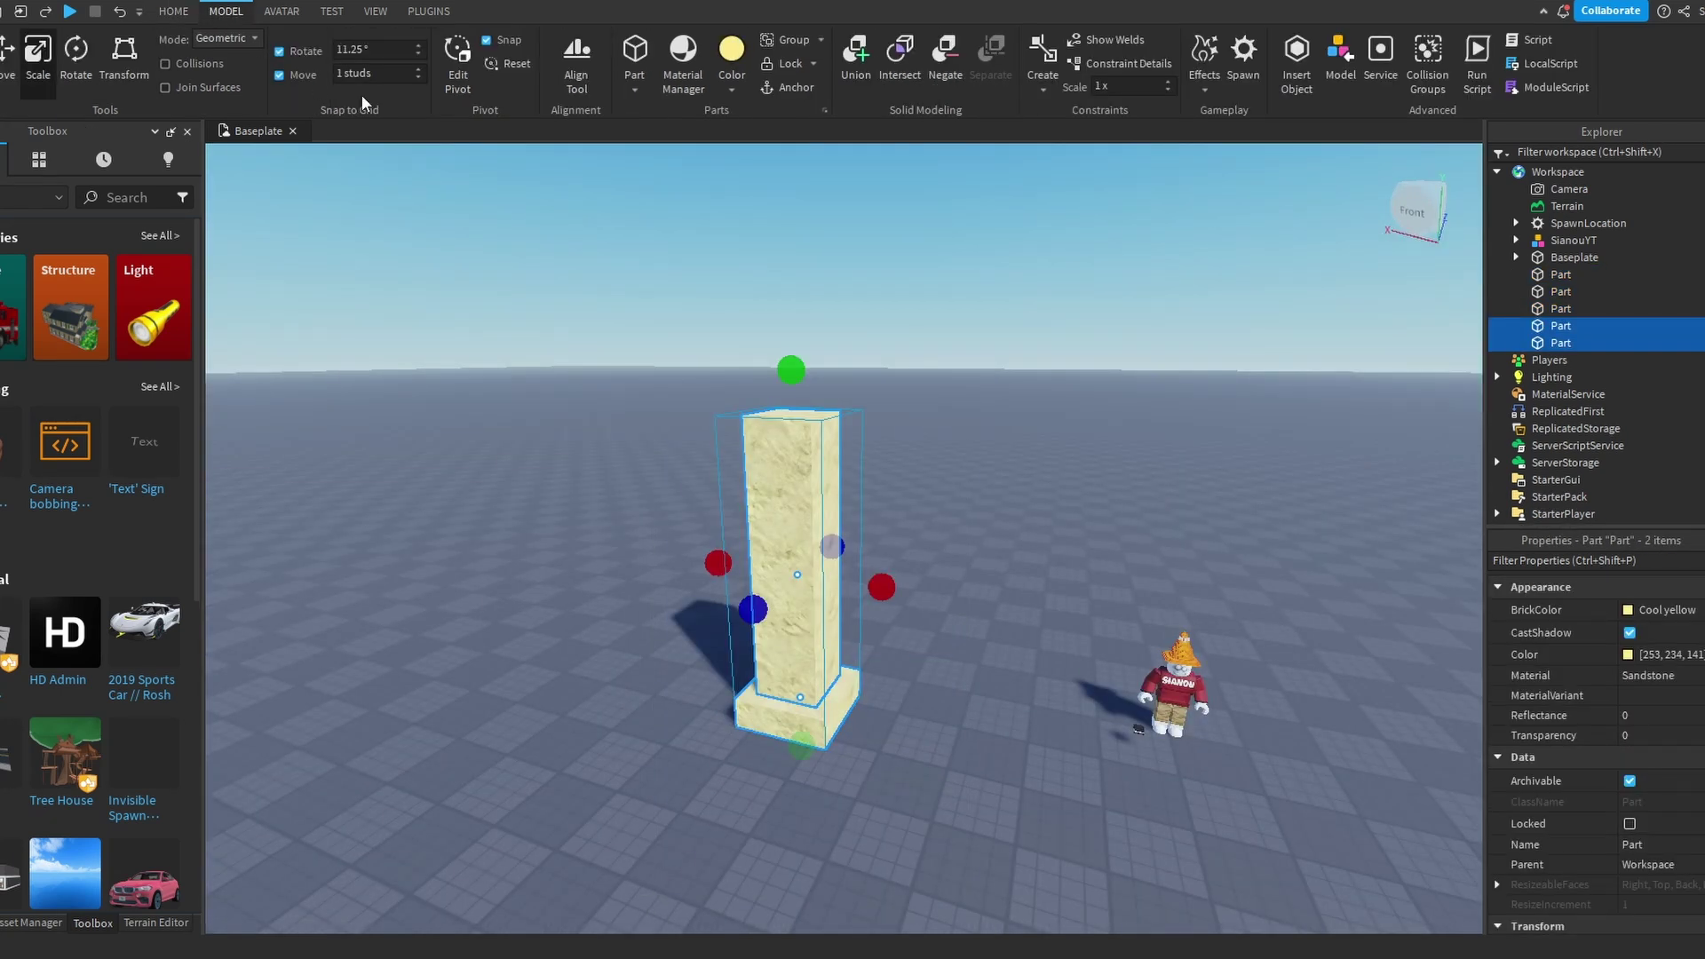
text(10)
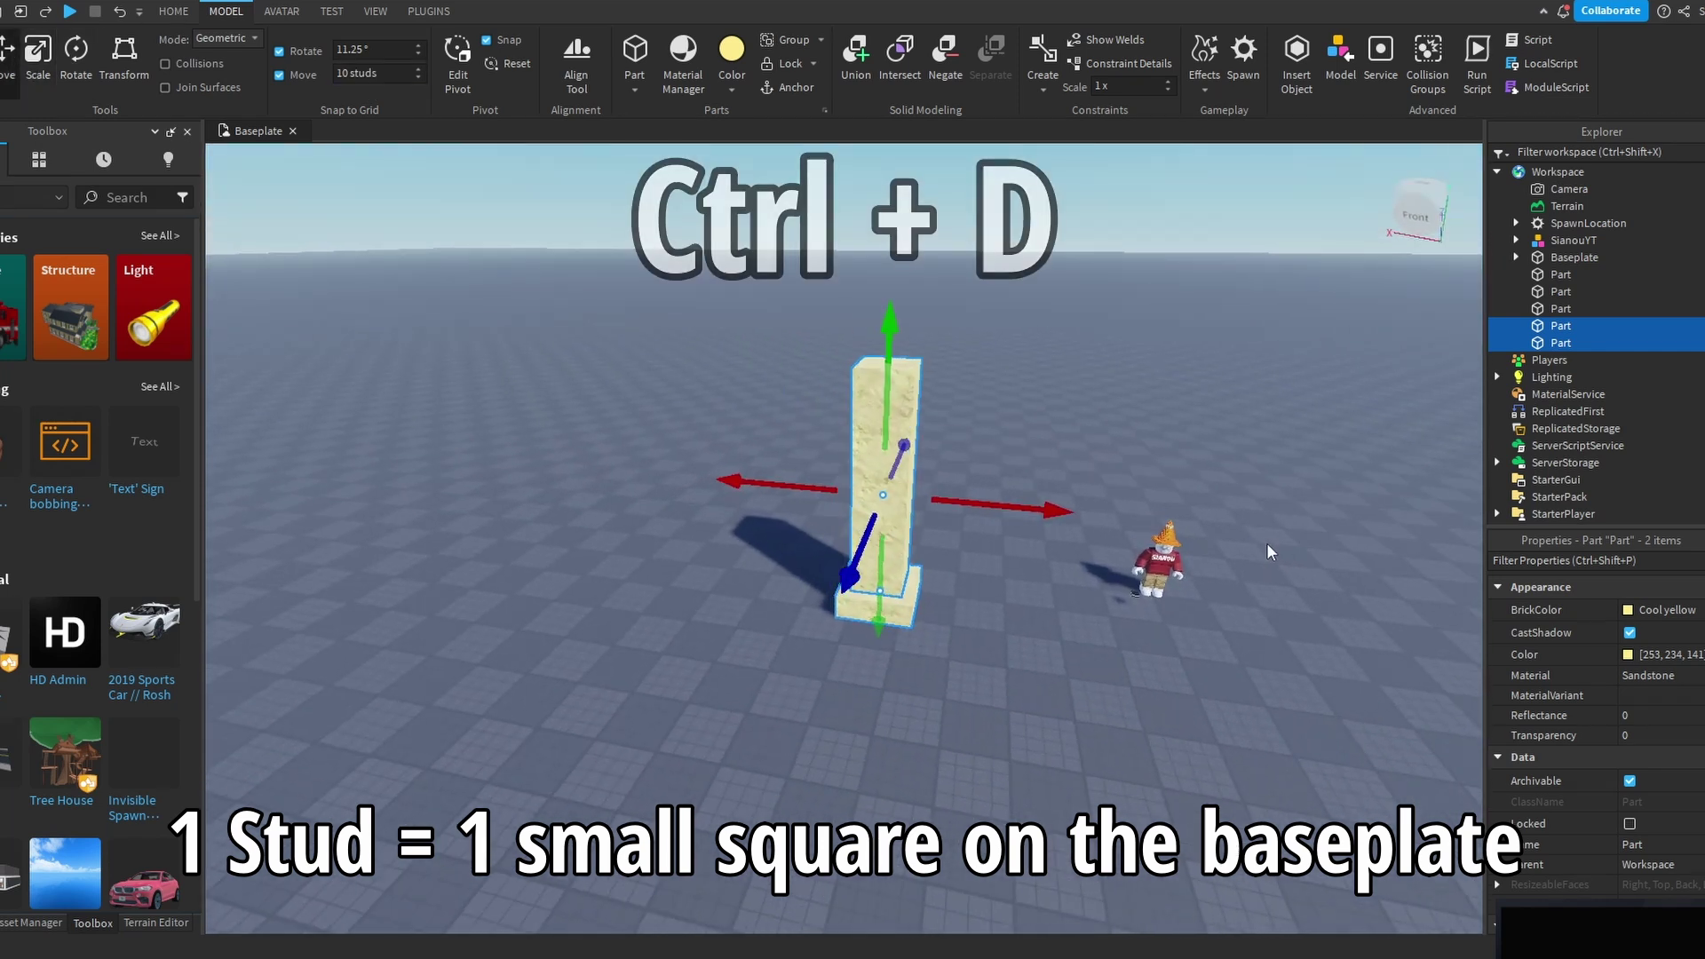
Duplicate the sandstone pillar and move the copies sideways in 10-stud increments to form a row of three pillars
key(ctrl+d)
mouse_move(1055, 514)
mouse_down()
mouse_move(933, 489)
mouse_move(573, 489)
mouse_up()
key(s)
key(a)
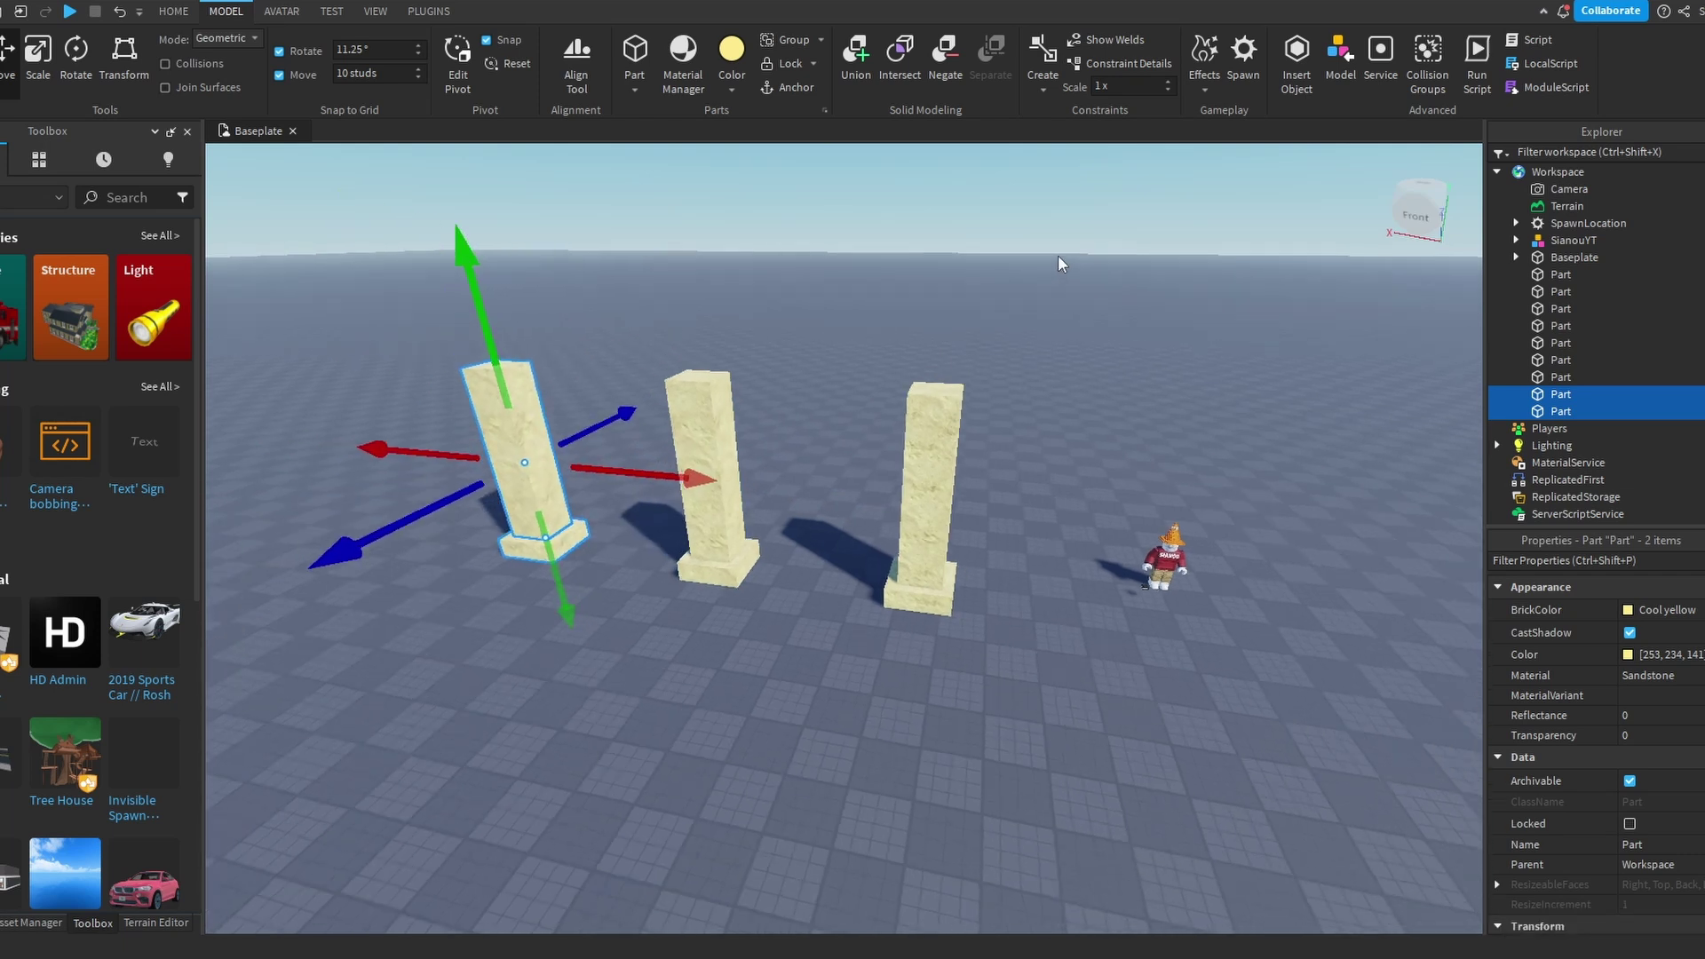
Select the row of three pillars, duplicate it and move the copy away to form a second parallel row
drag(1057, 256, 309, 715)
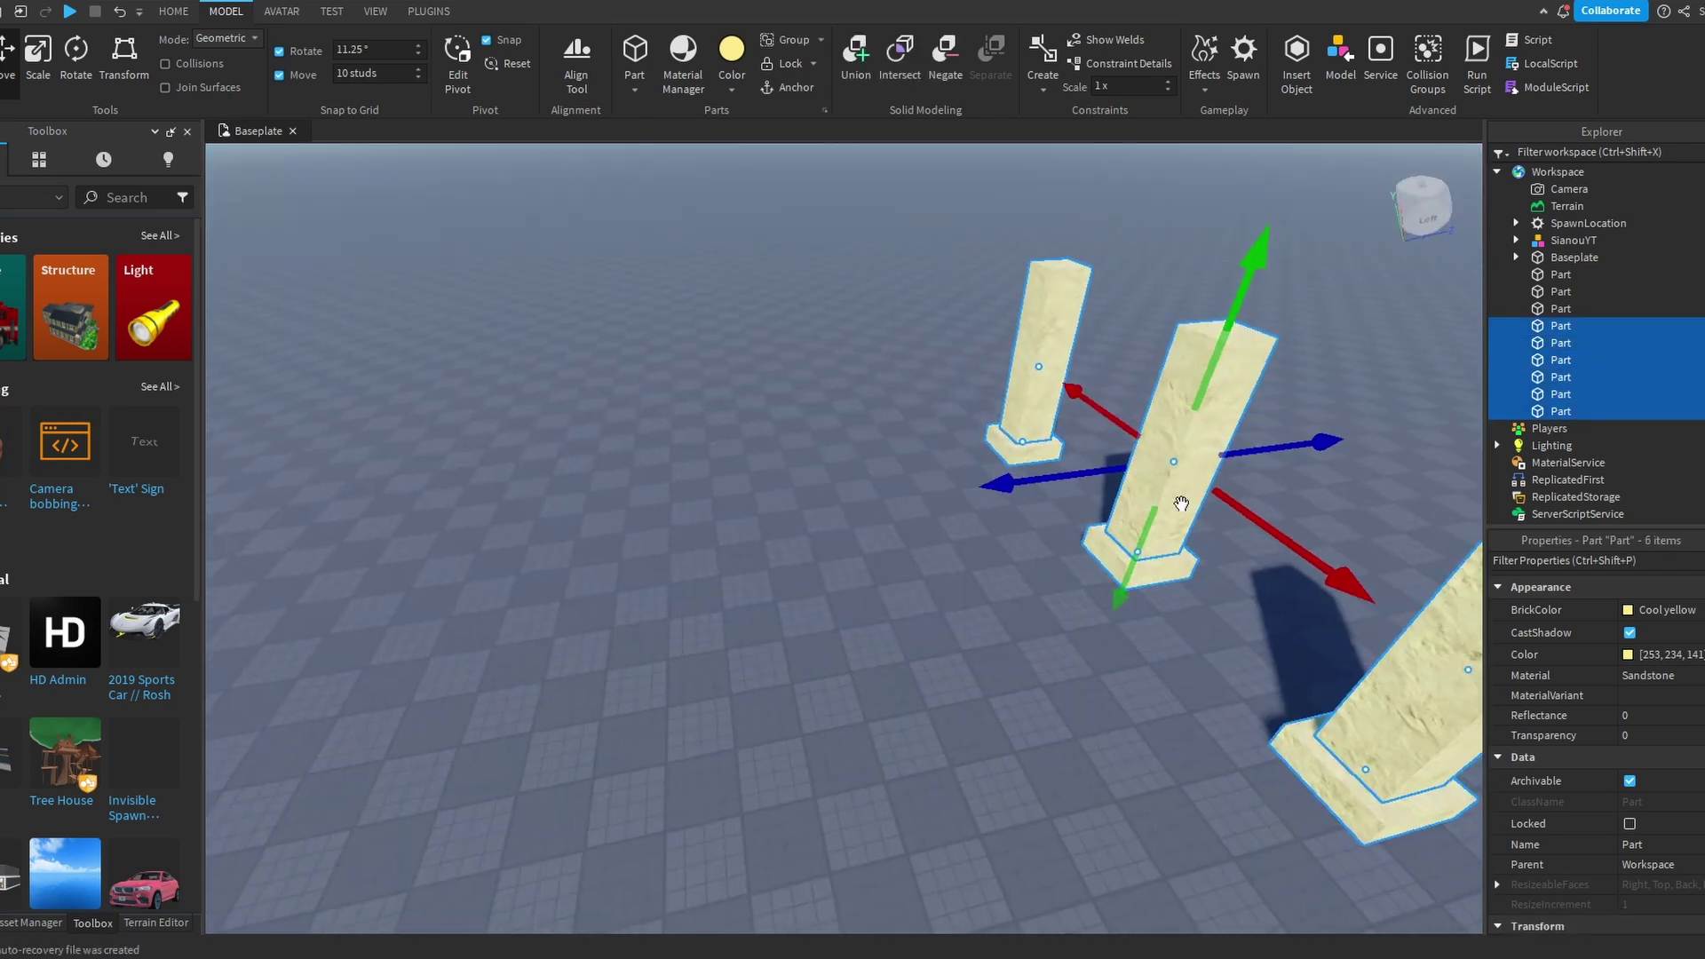
key(s)
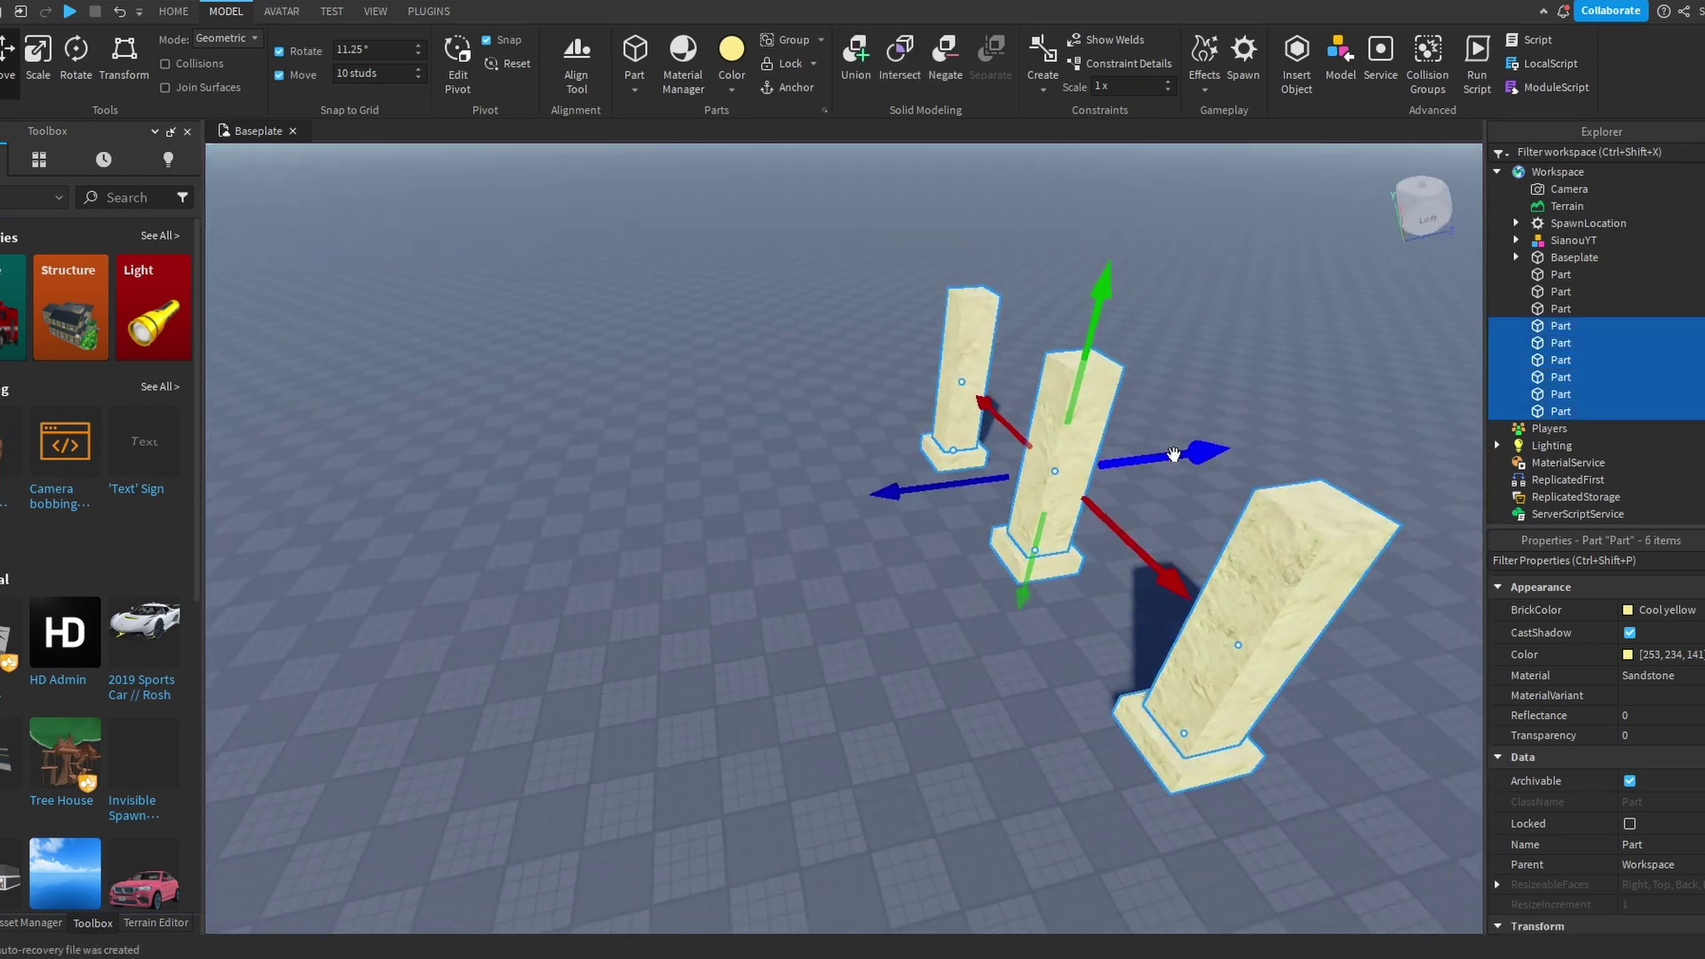
key(ctrl+d)
drag(1174, 457, 969, 485)
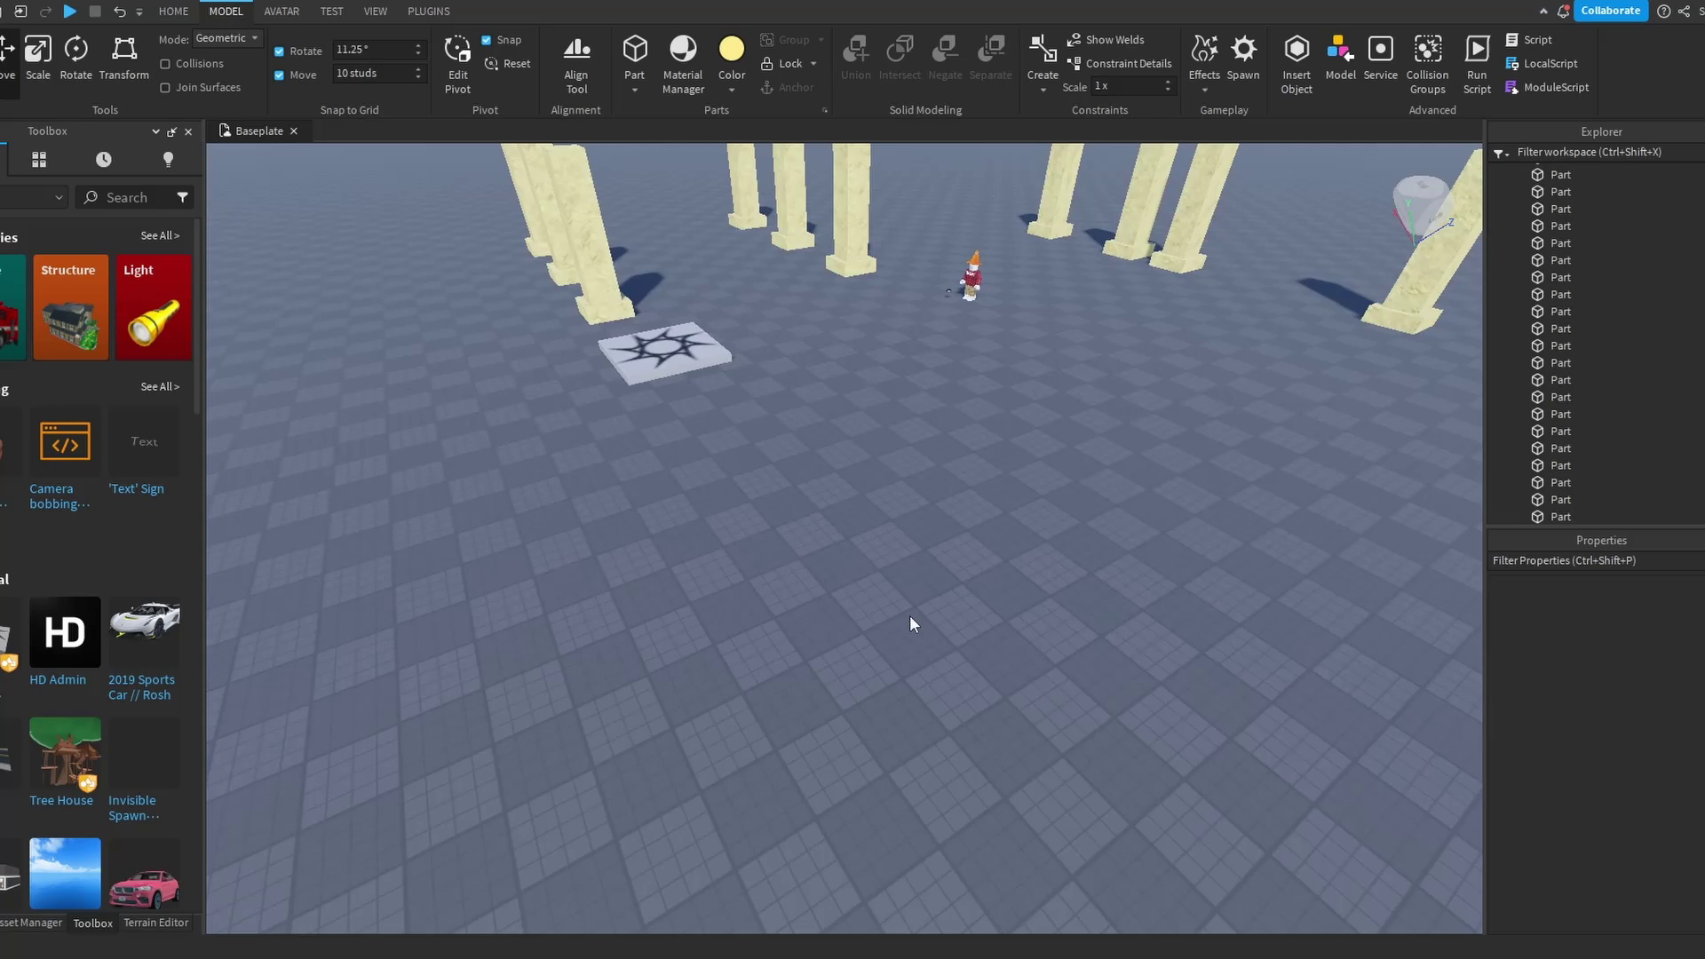
Search the Toolbox models for "house" and place the House Party model on an empty area of the baseplate
key(d)
key(w)
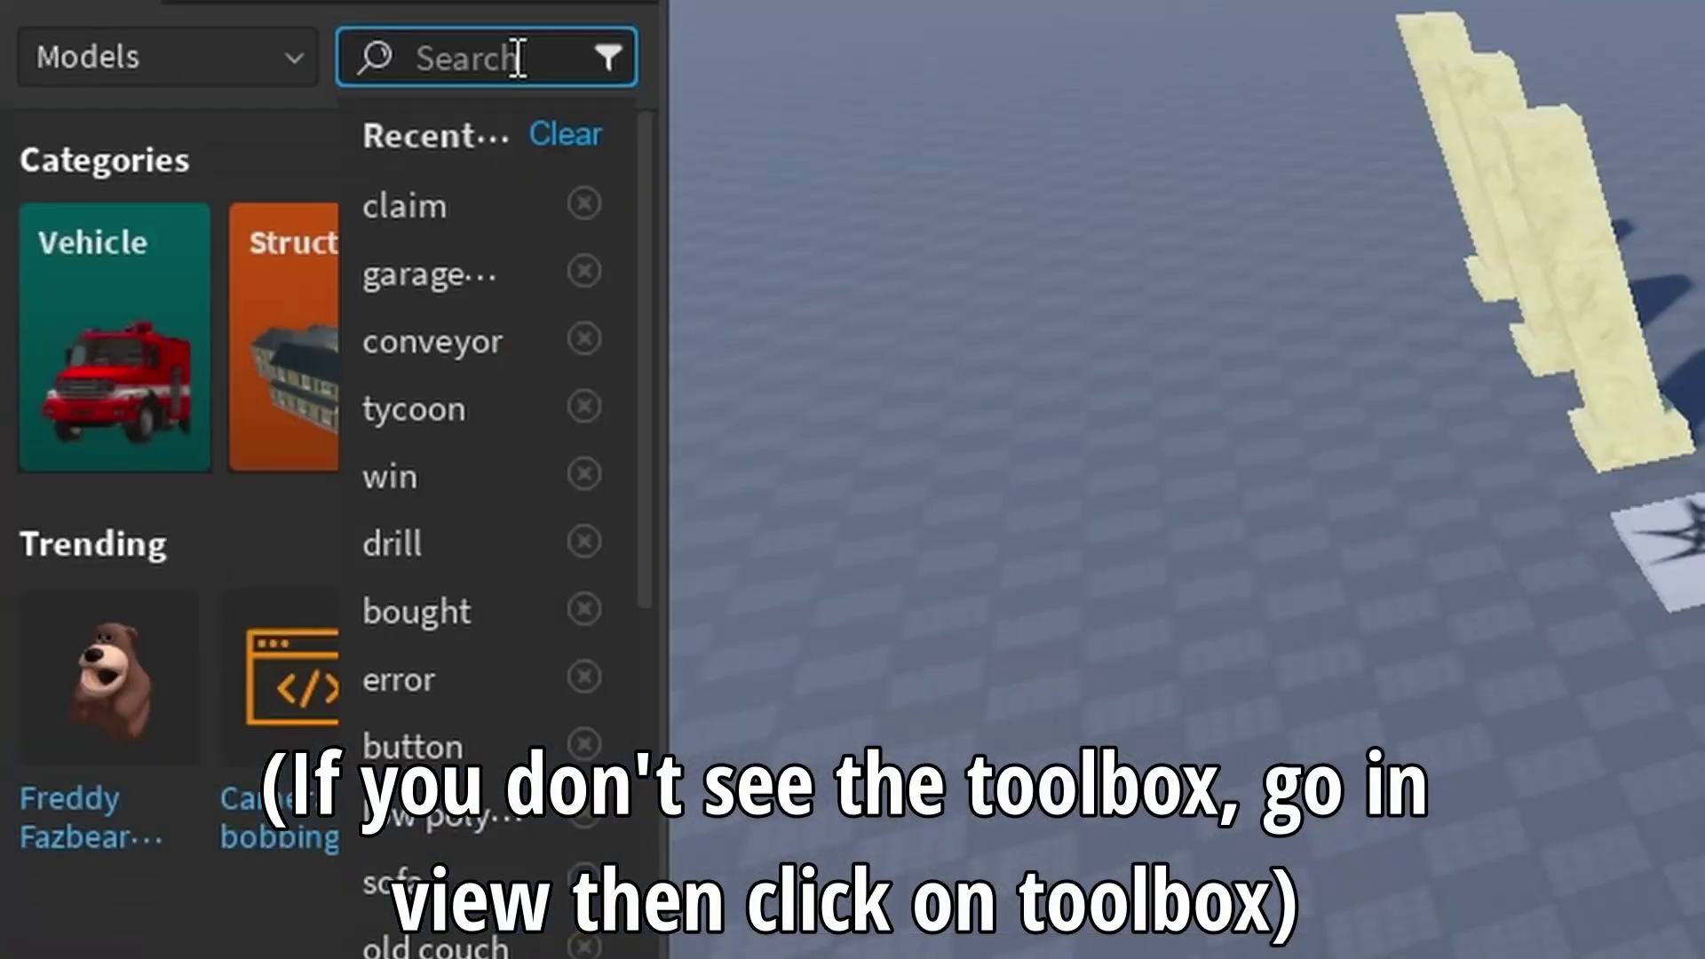
text(house)
key(Return)
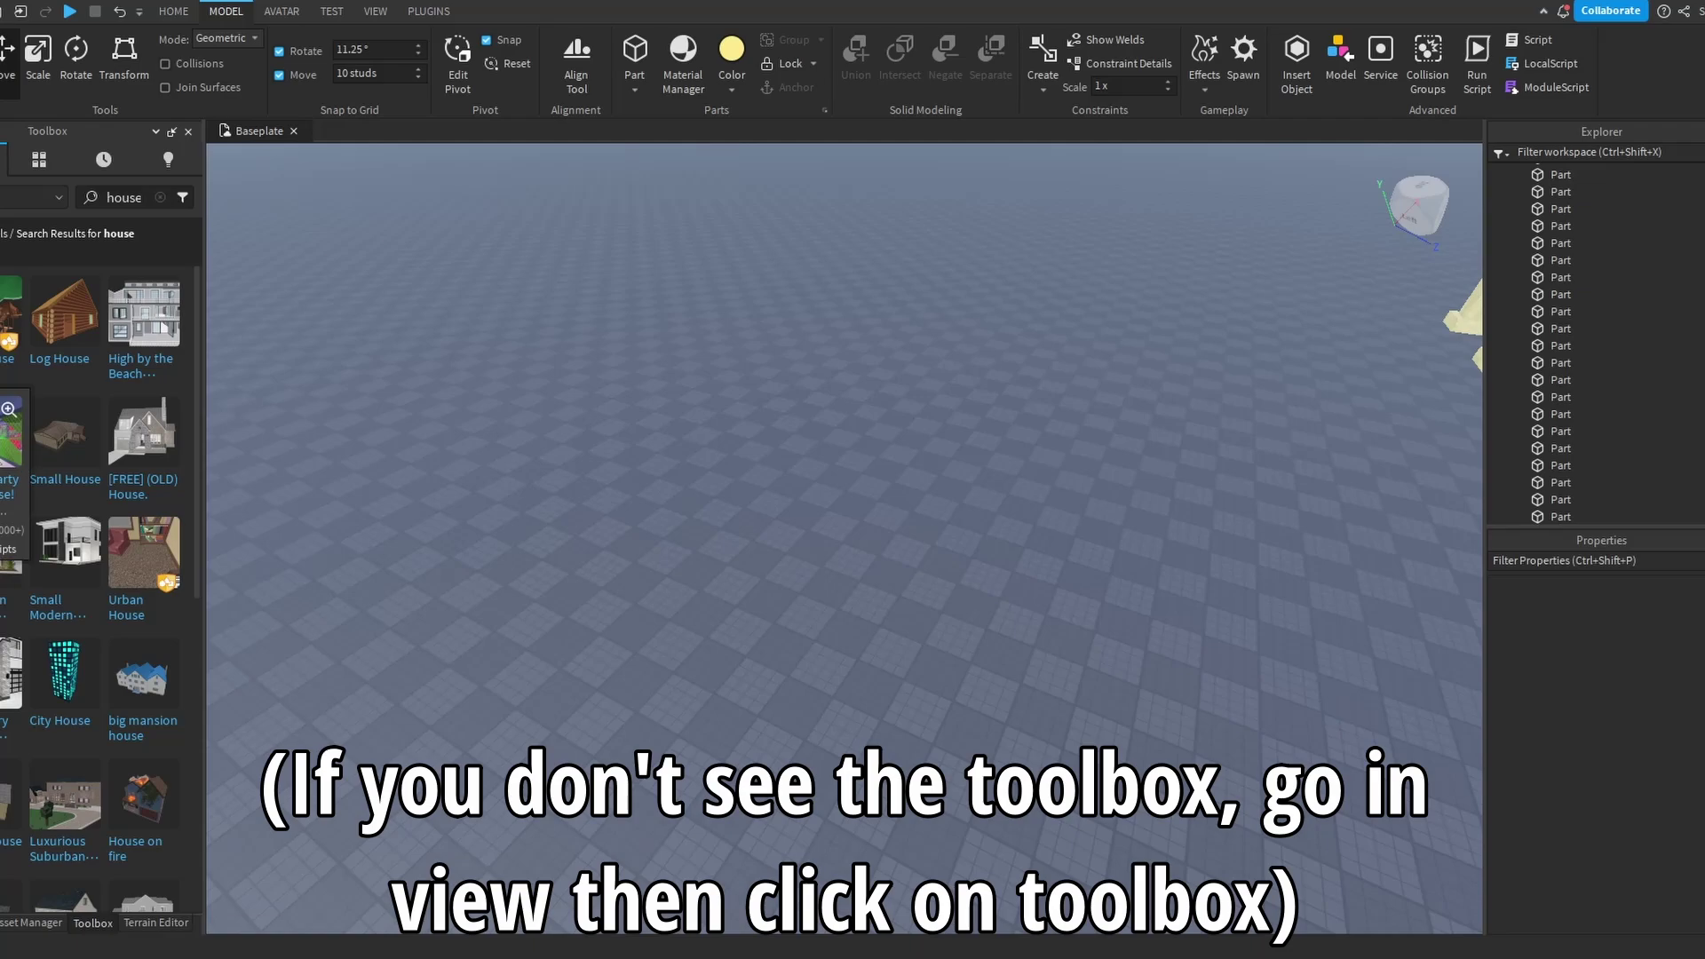
drag(13, 435, 784, 571)
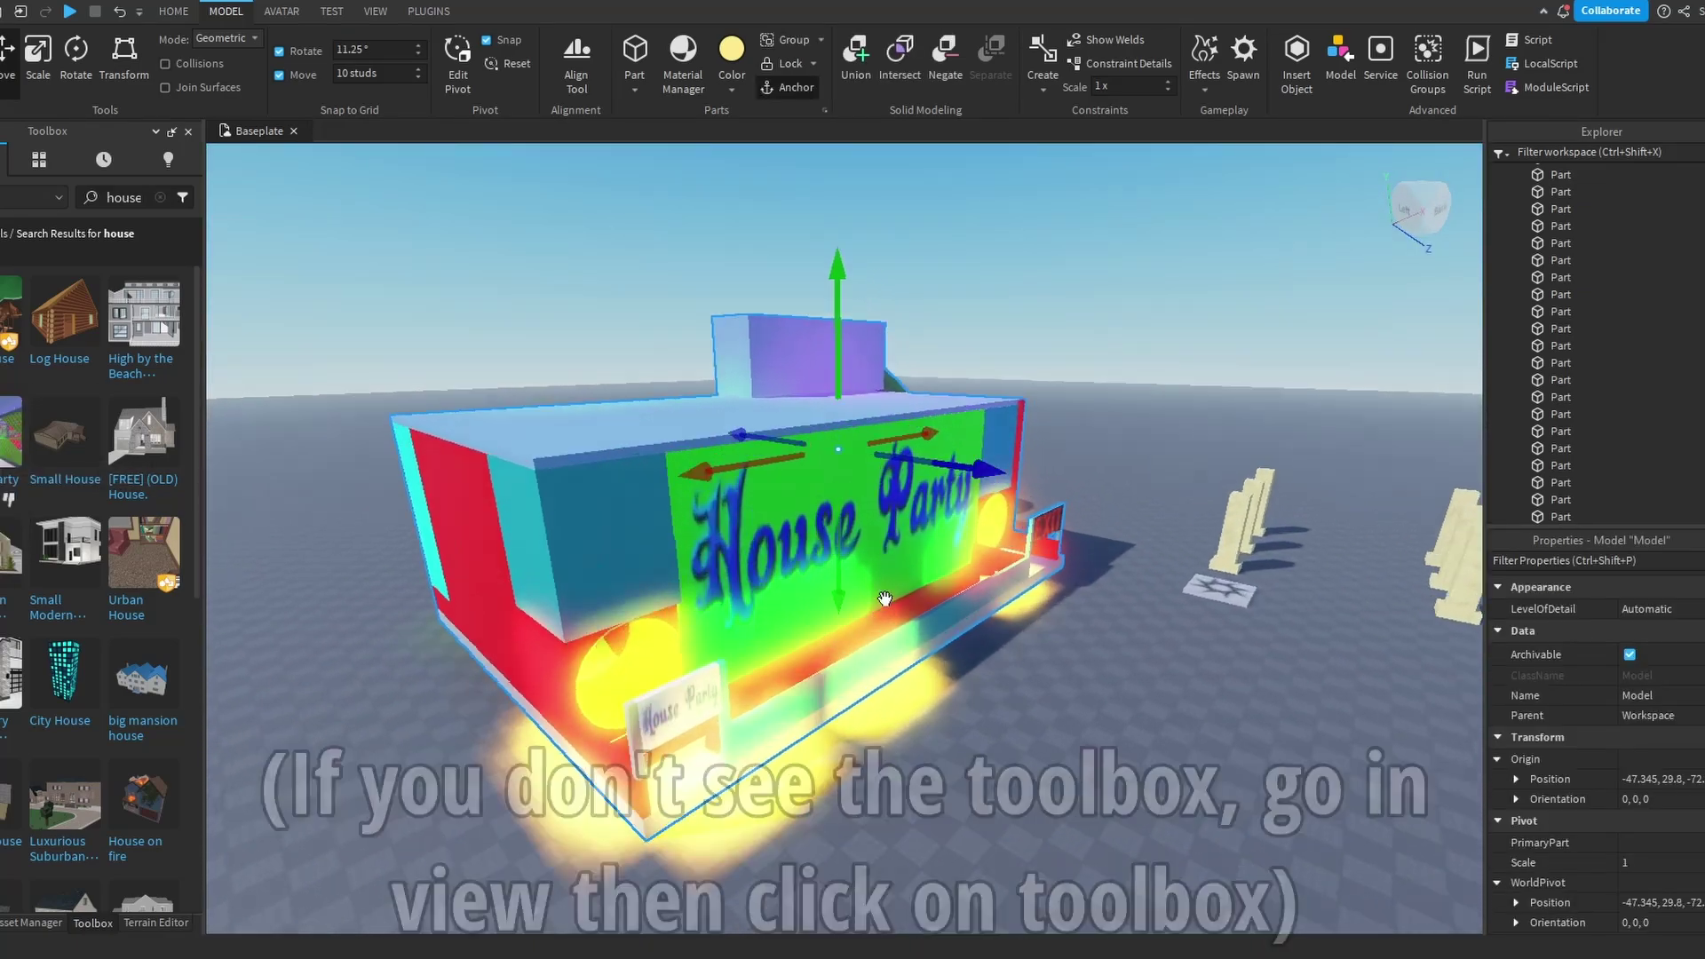
Examine the House Party model from the front, from inside and around the back
key(w)
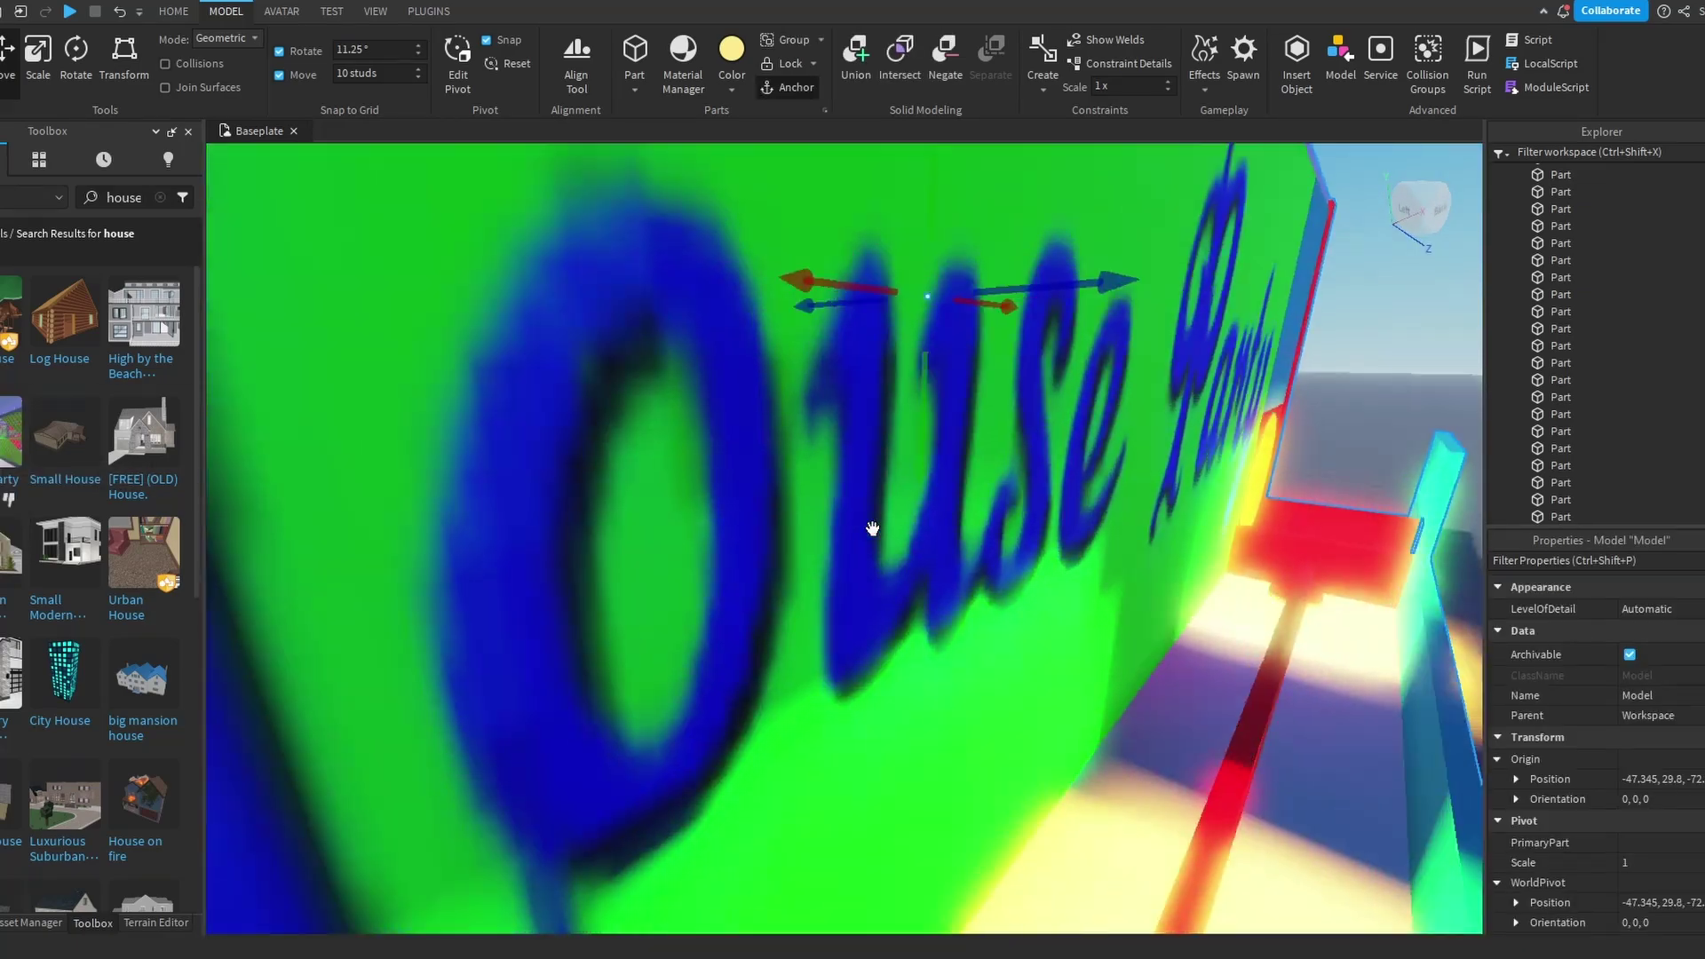
right_drag(875, 522, 875, 523)
scroll(875, 521, up, 10)
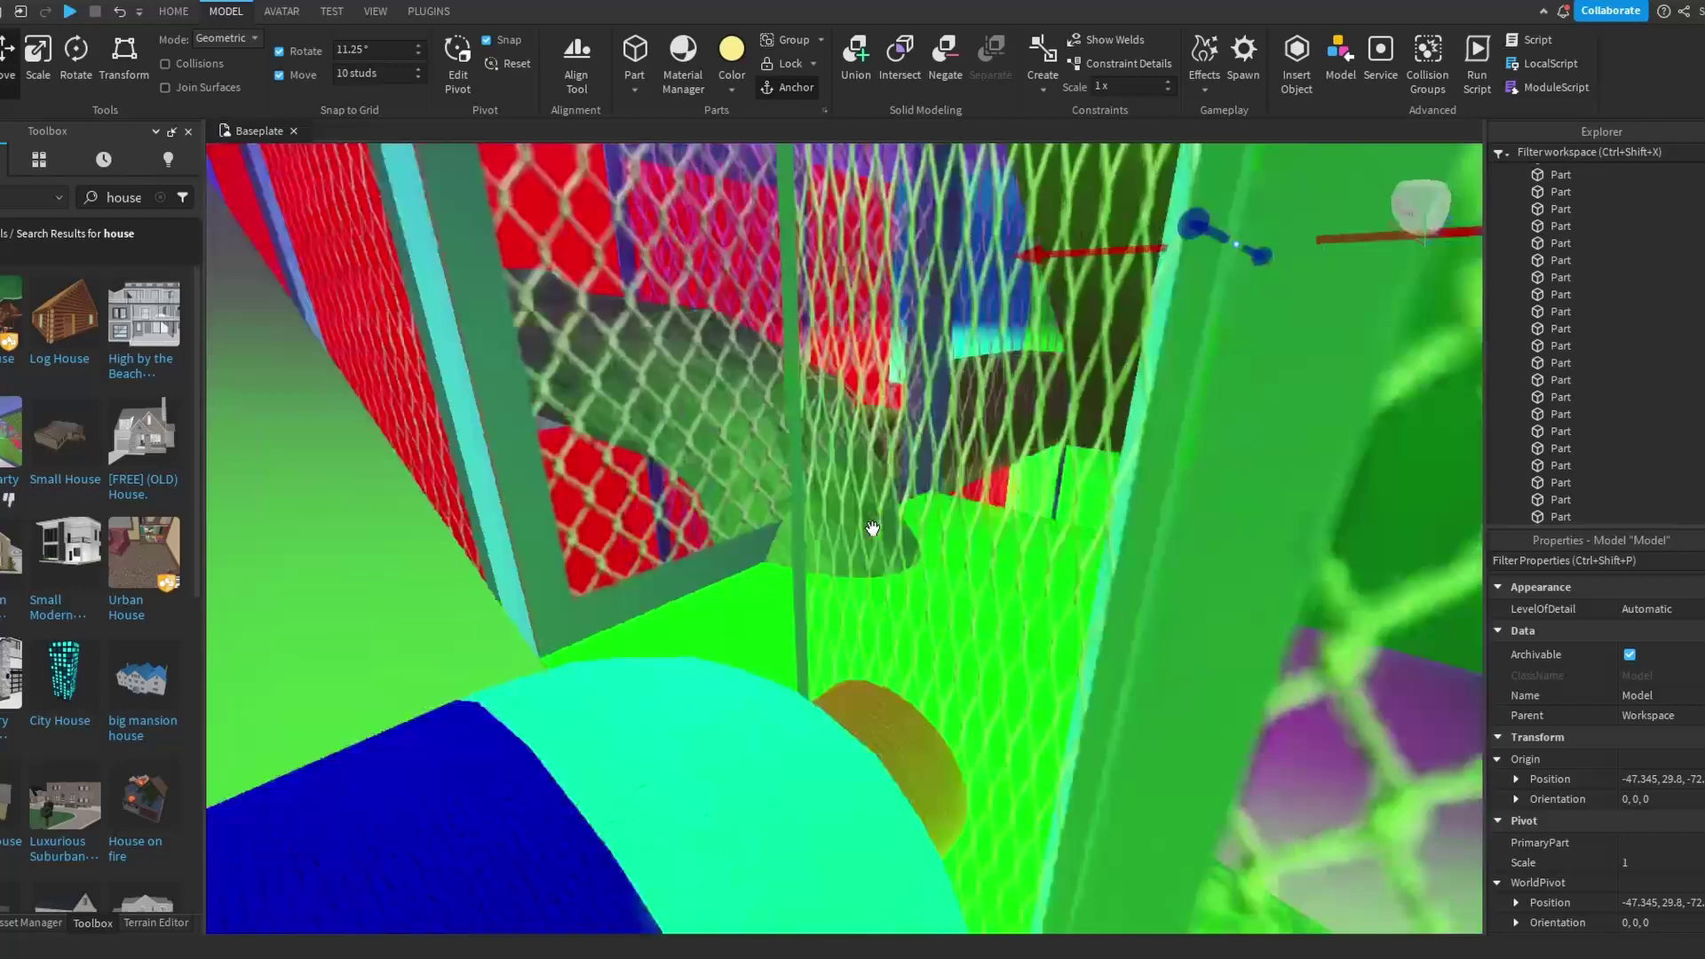
scroll(872, 531, down, 6)
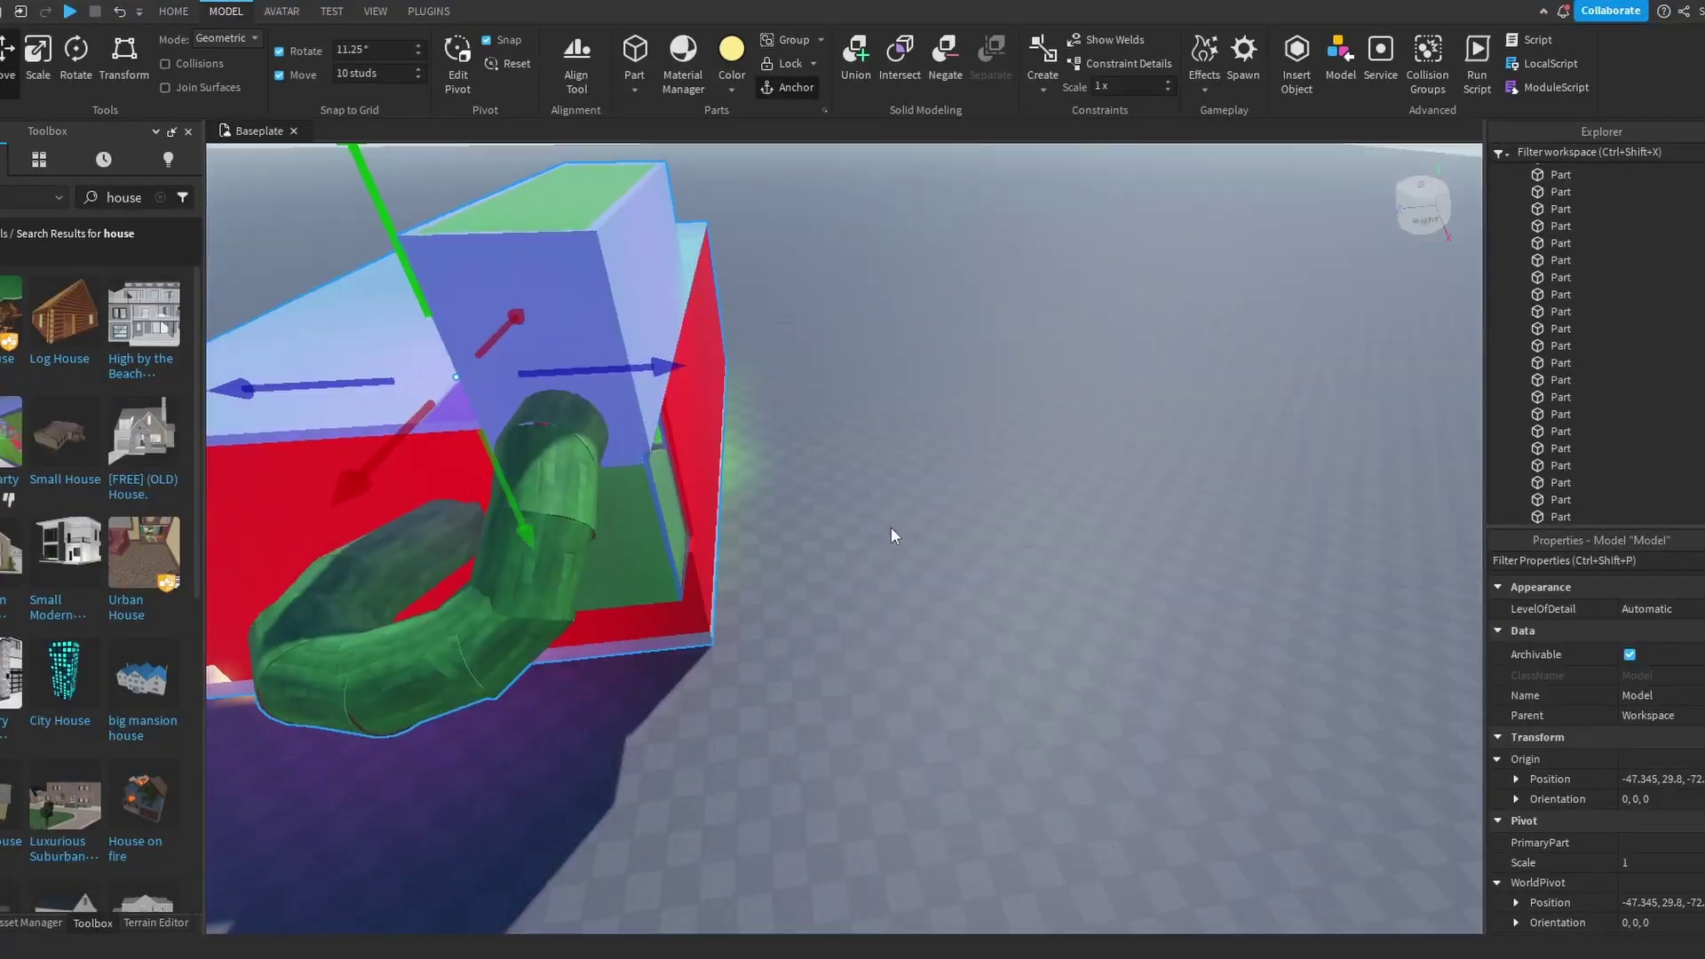
mouse_move(103, 477)
mouse_move(127, 560)
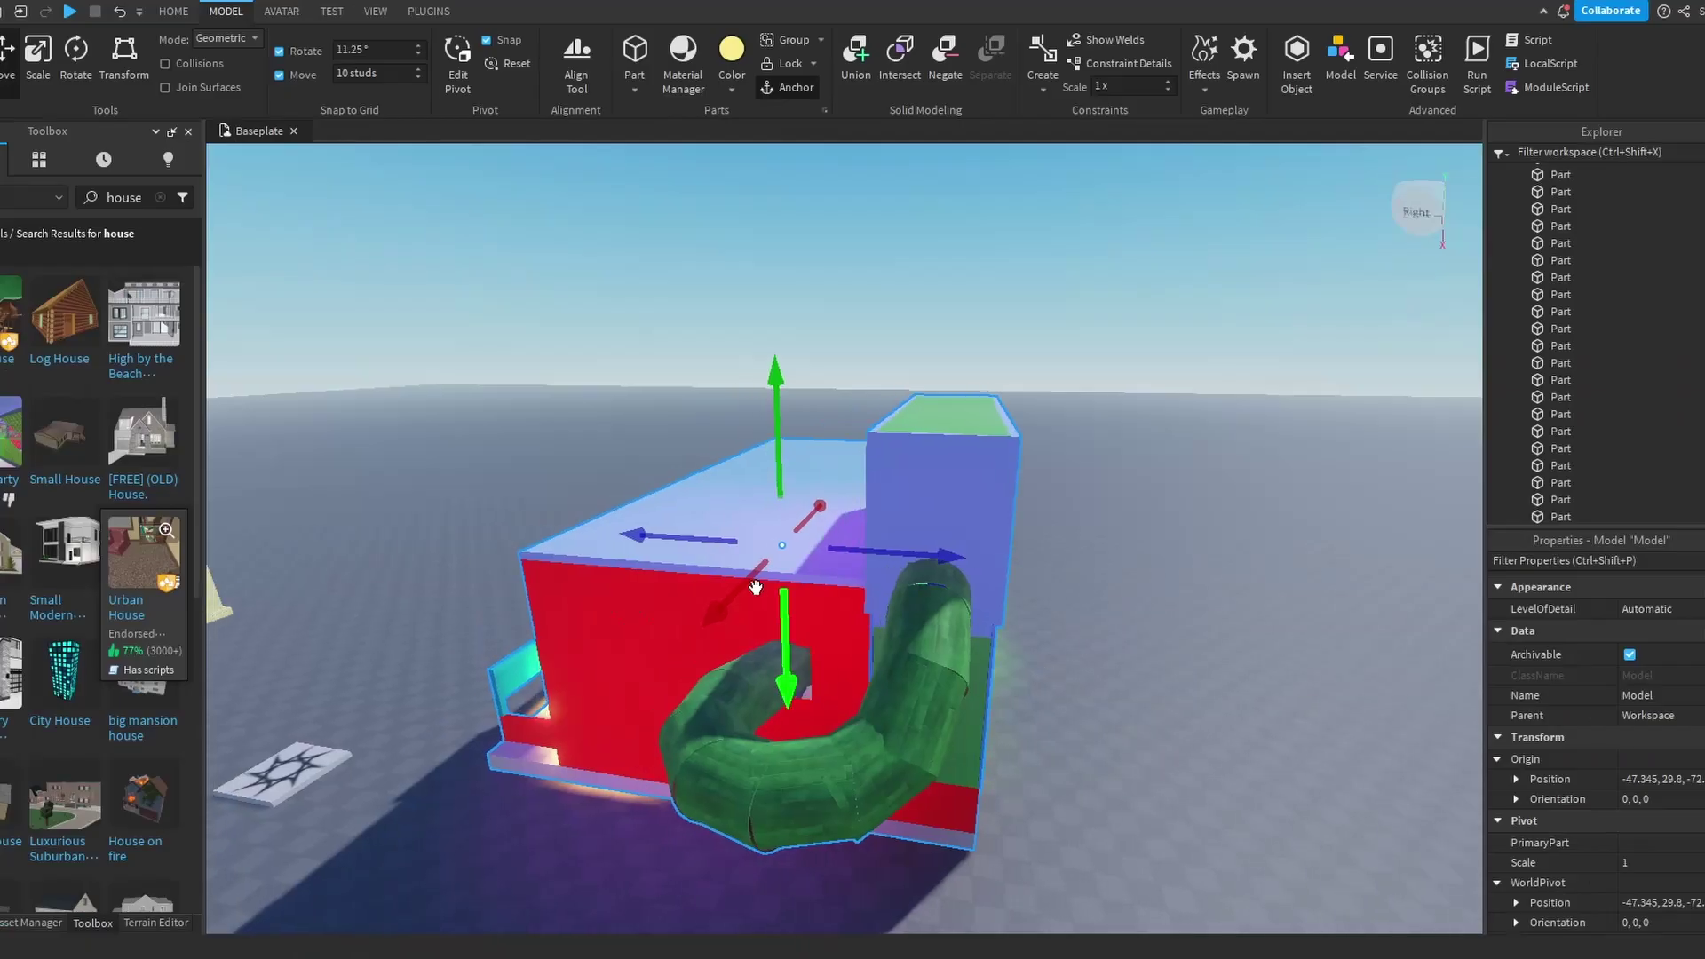
key(a)
key(w)
right_drag(722, 504, 722, 504)
Place the Log House model from the Toolbox on an empty area of the baseplate
scroll(722, 504, down, 5)
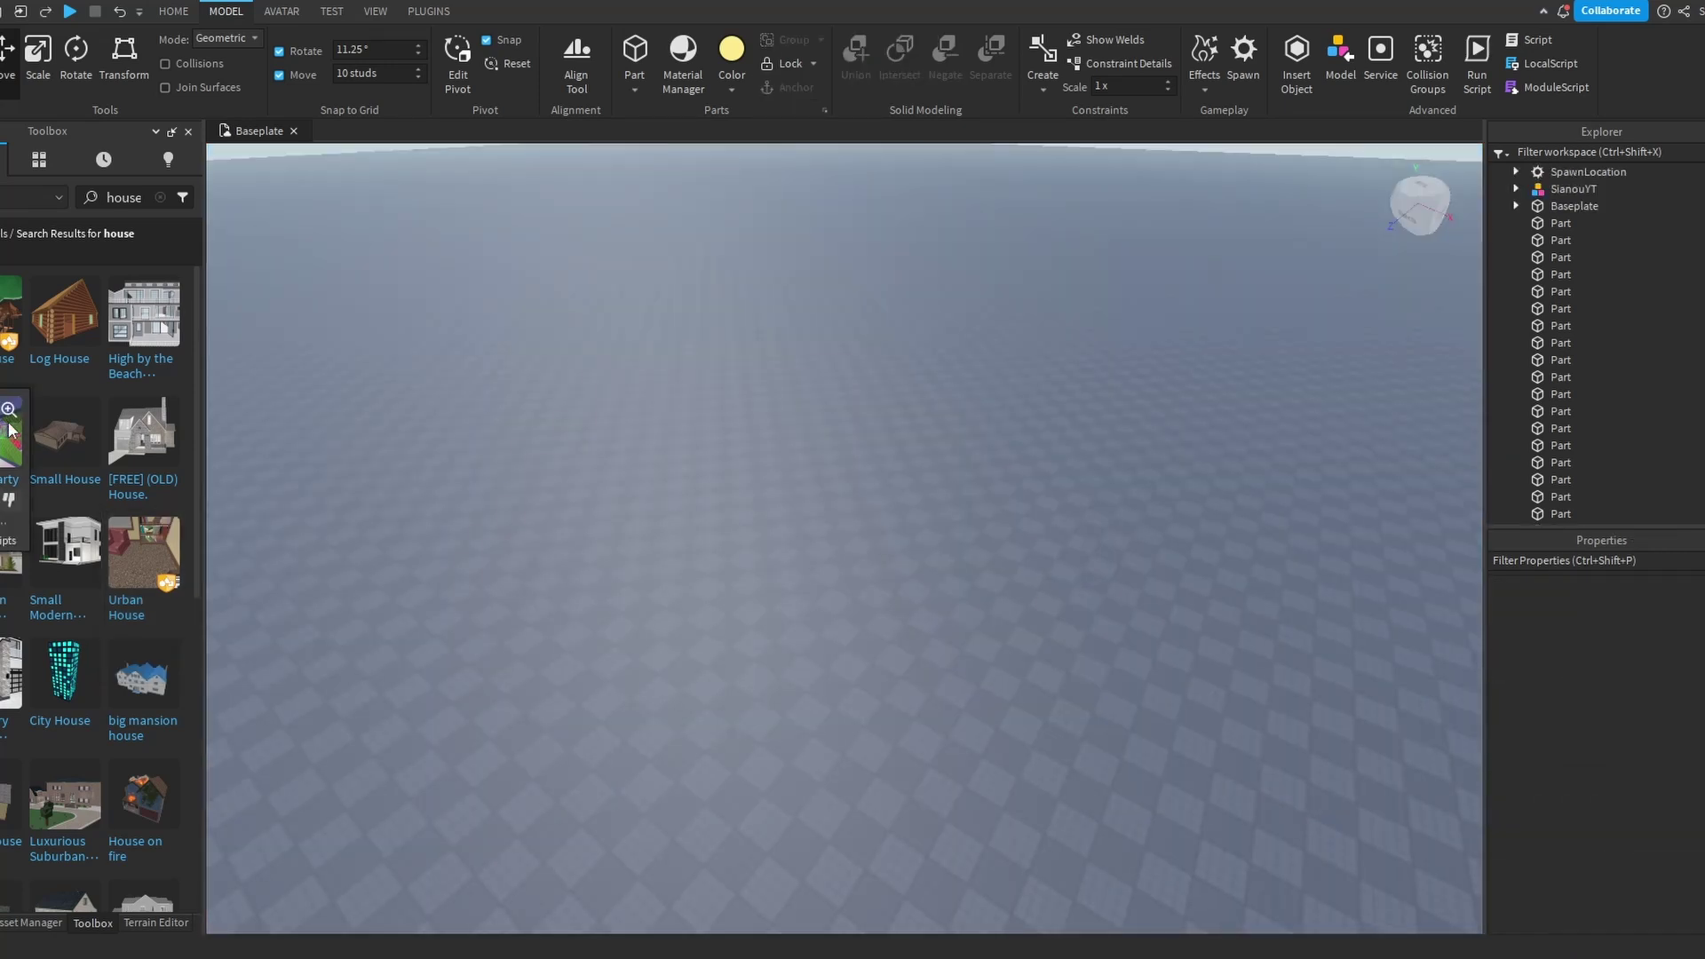
click(56, 318)
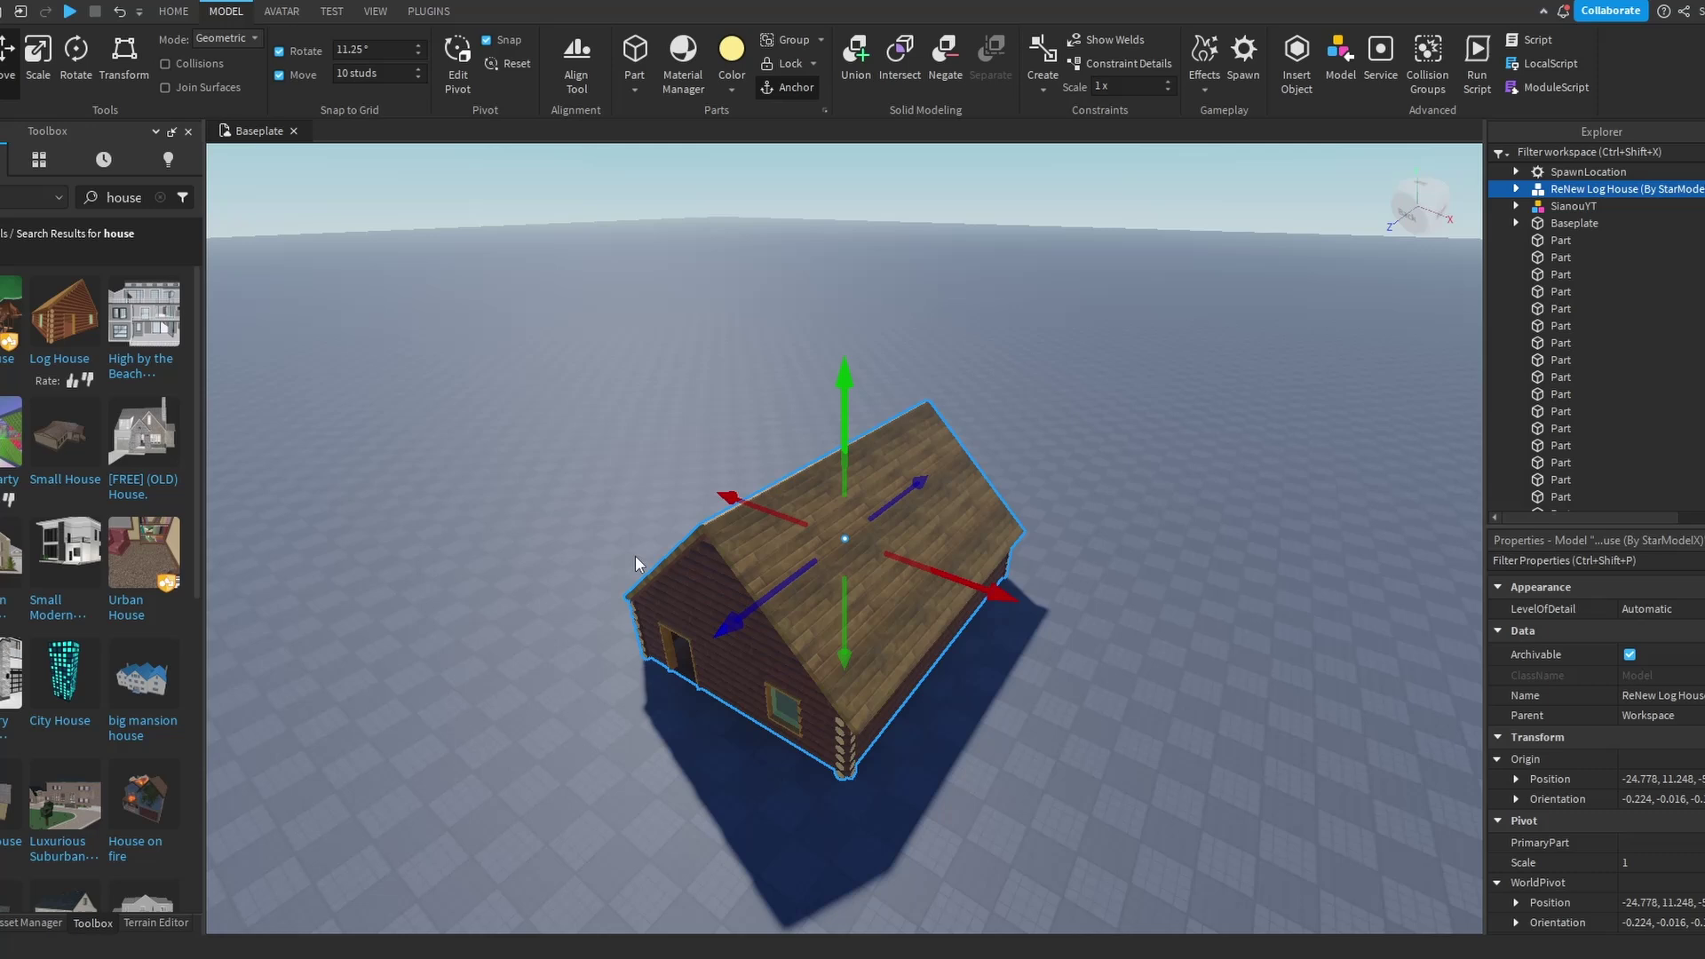
scroll(800, 666, up, 10)
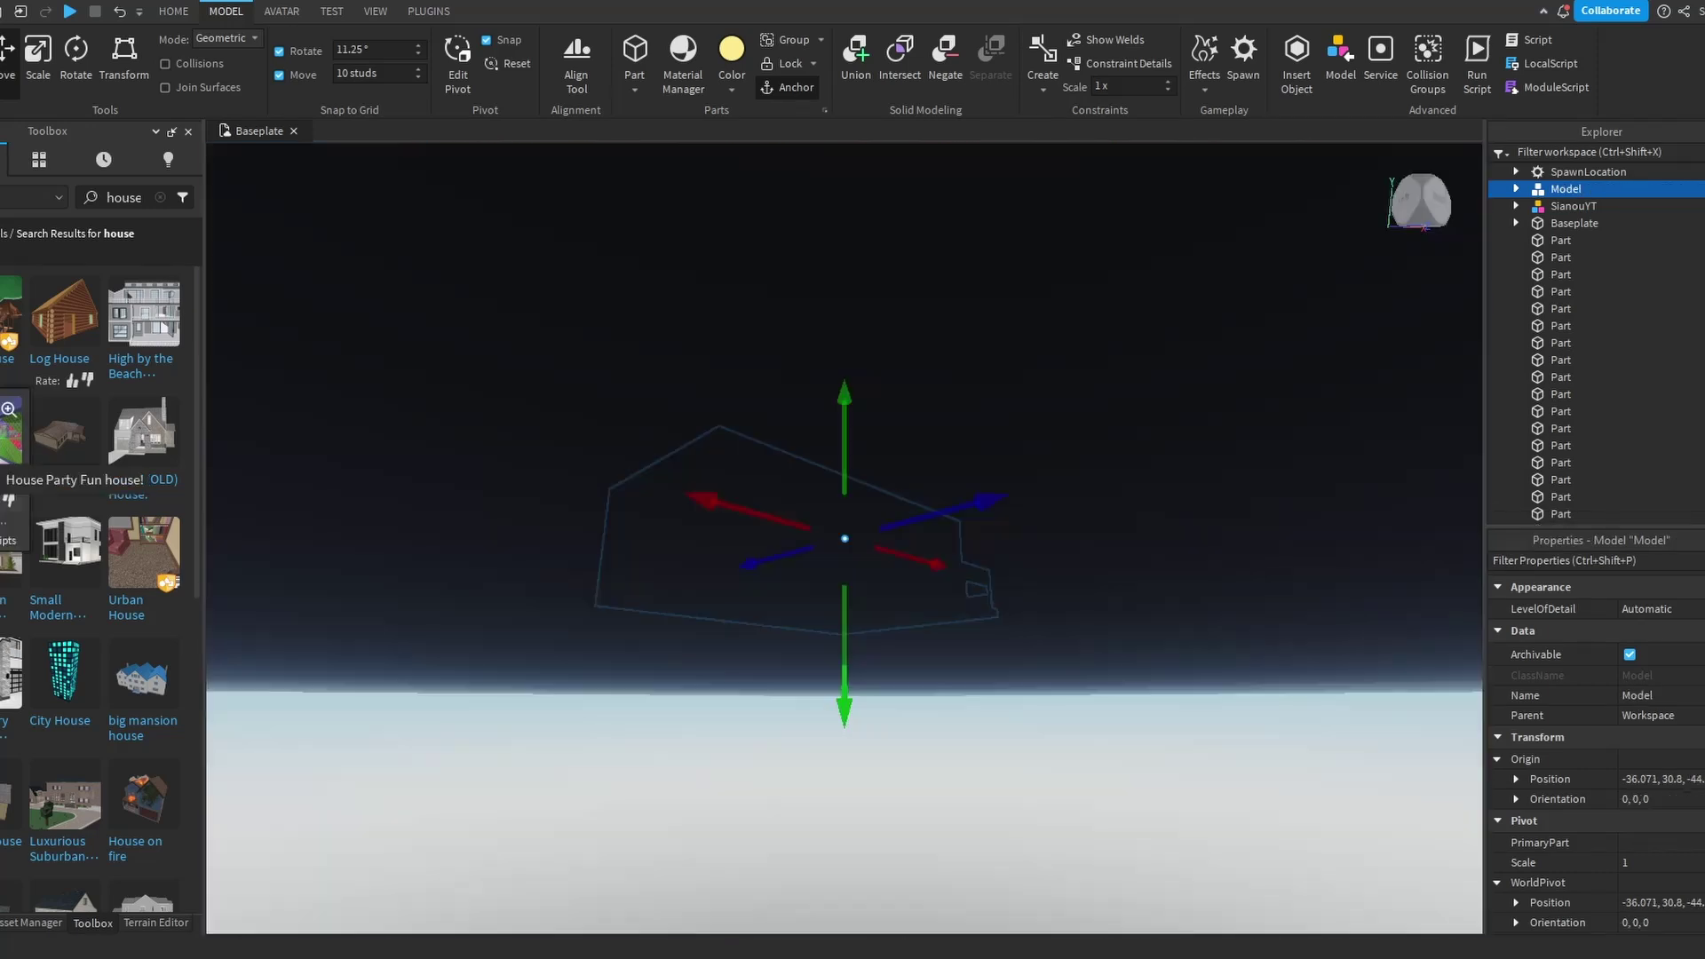
Disable the scripts contained in the House Party model
right_drag(488, 418, 488, 418)
scroll(1478, 203, up, 3)
right_click(1576, 192)
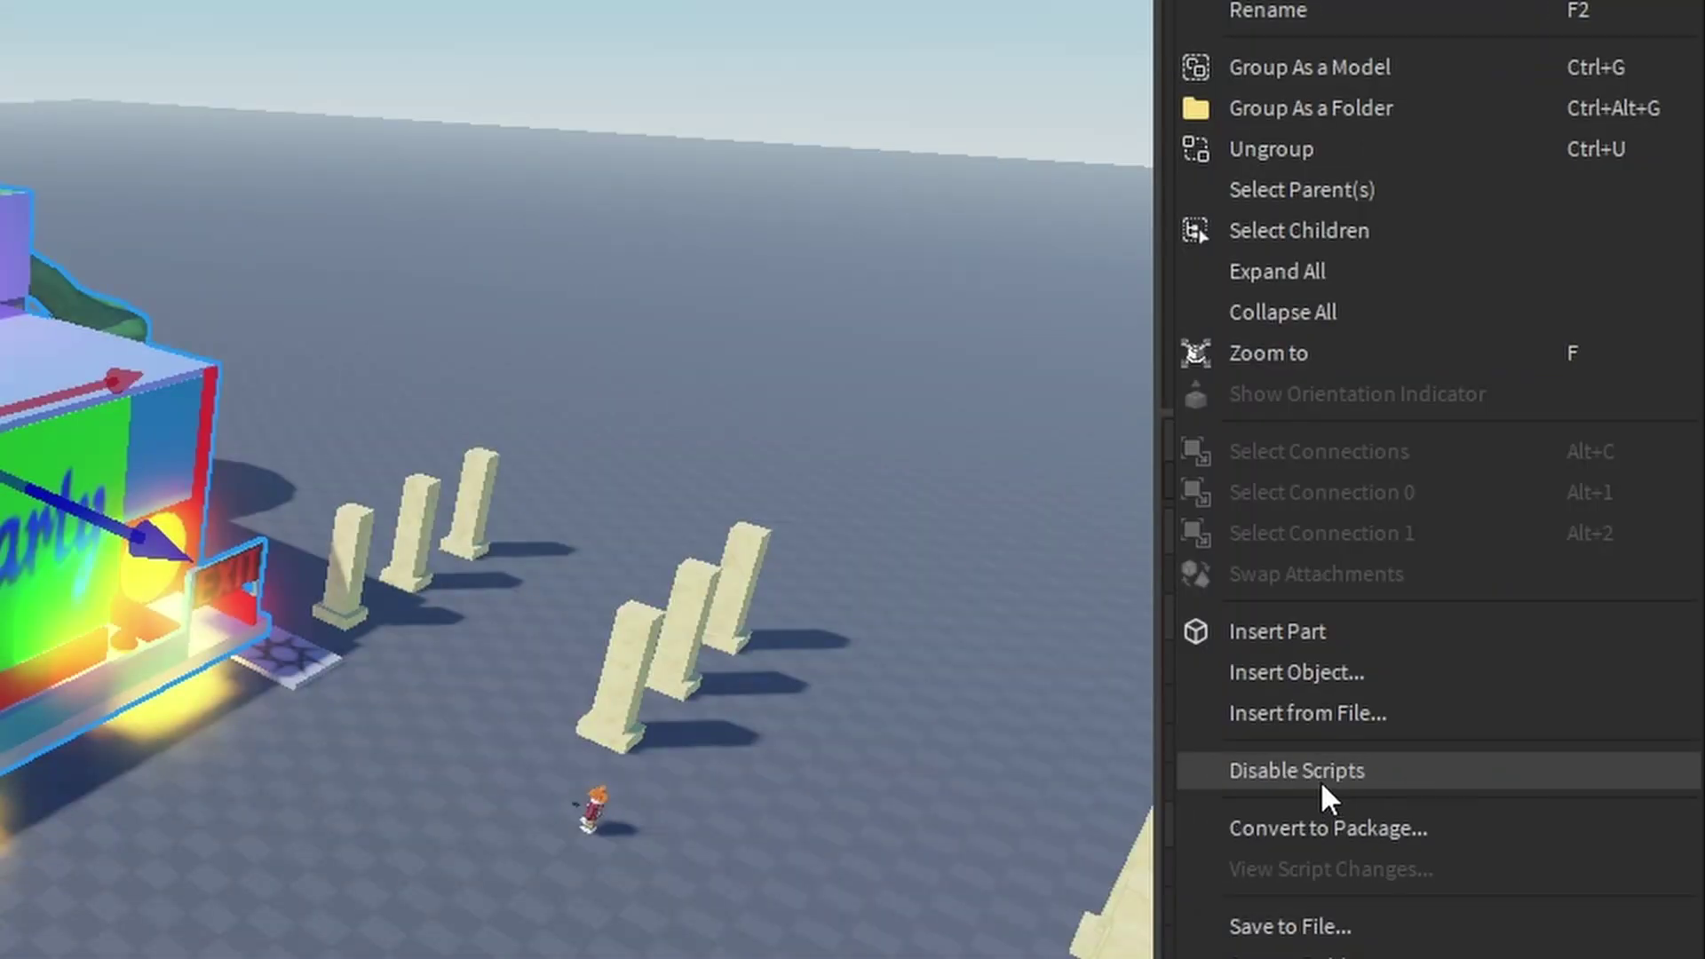
click(1325, 765)
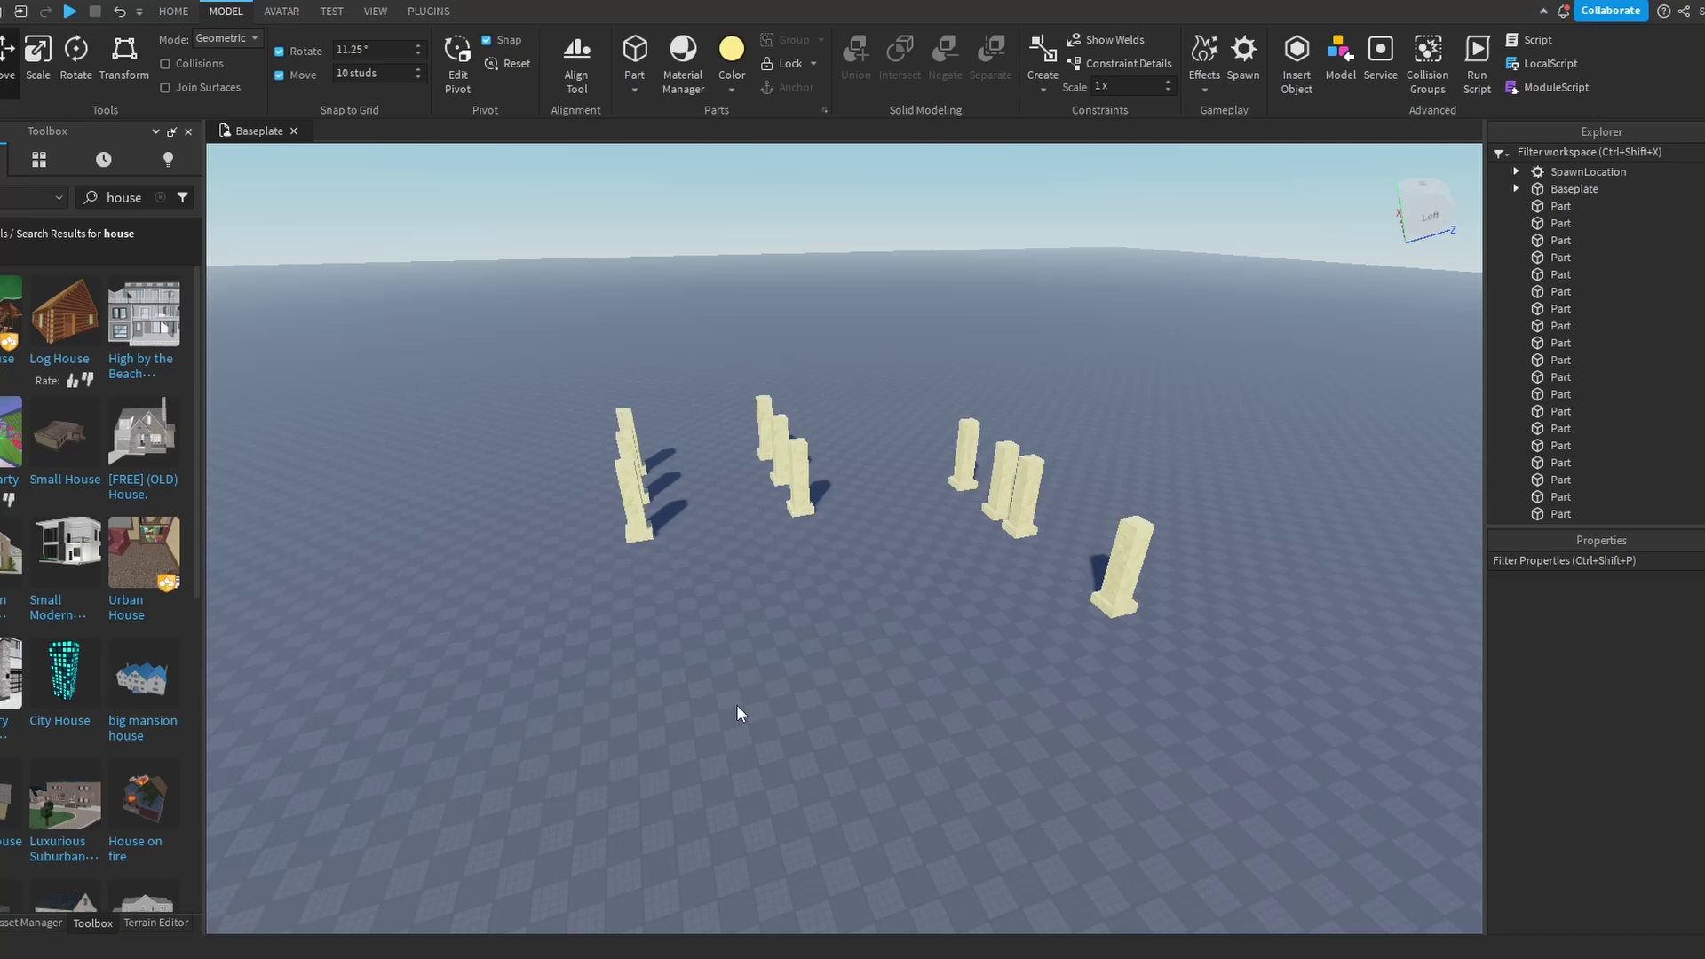
Select both parts of the sandstone pillar standing apart from the others and group them as a model
key(a)
right_drag(737, 705, 737, 705)
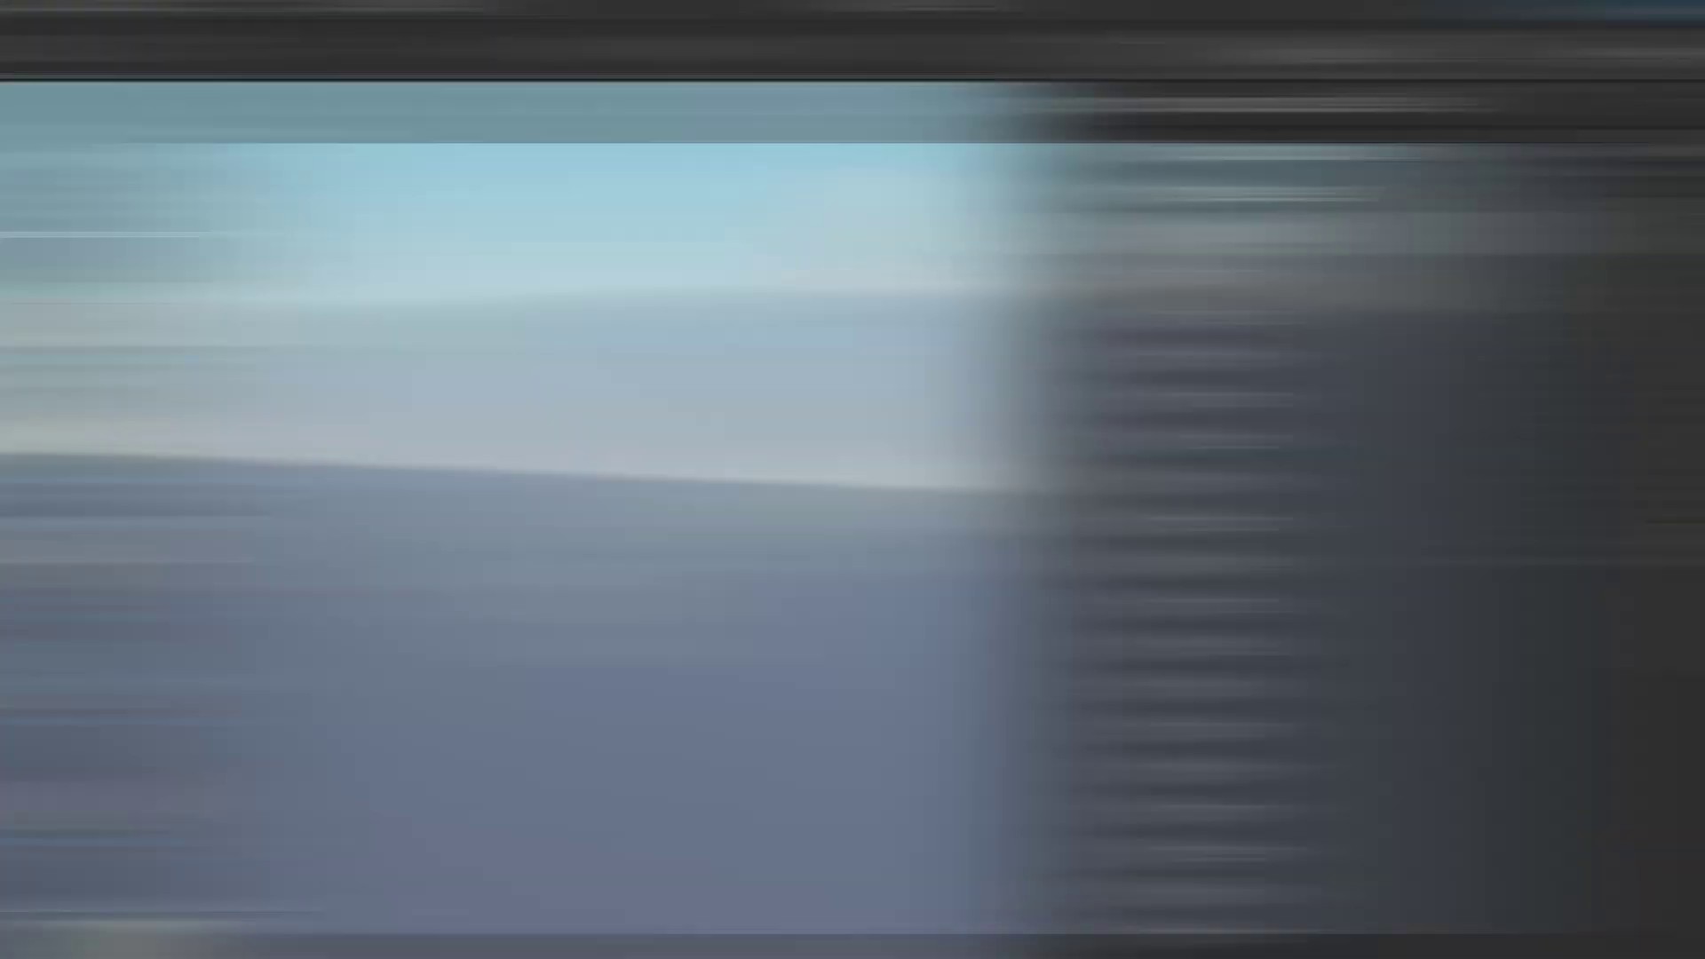
scroll(1564, 240, down, 5)
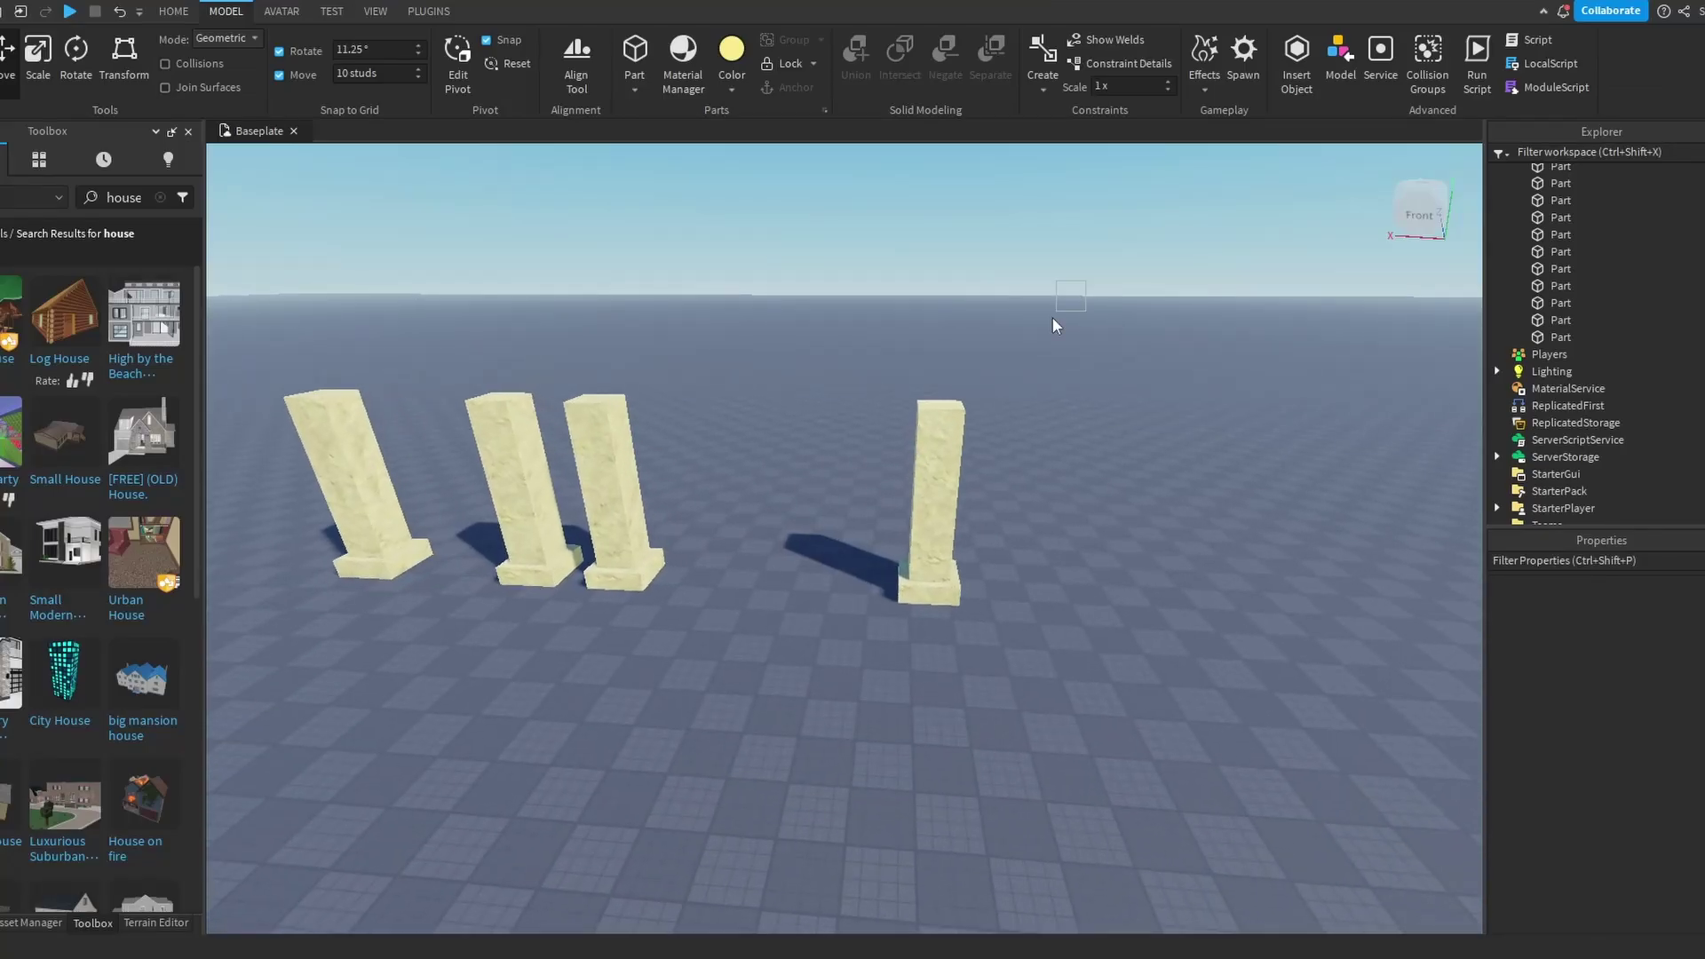
drag(852, 631, 798, 704)
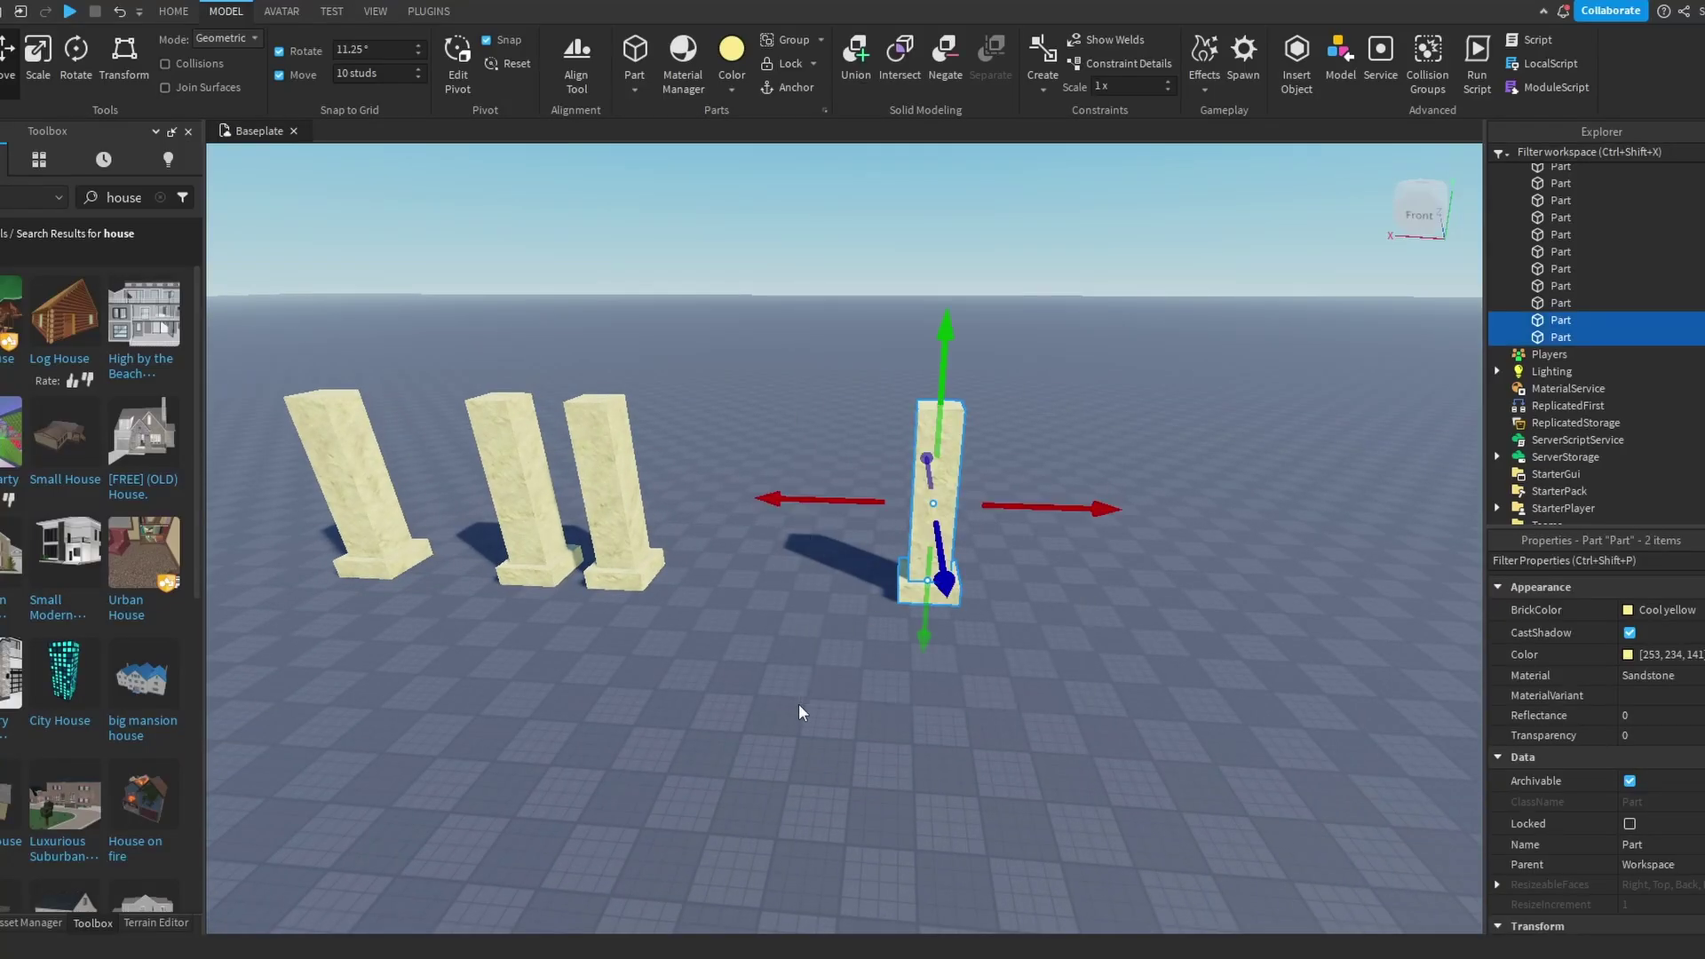
right_click(1563, 337)
key(ctrl+g)
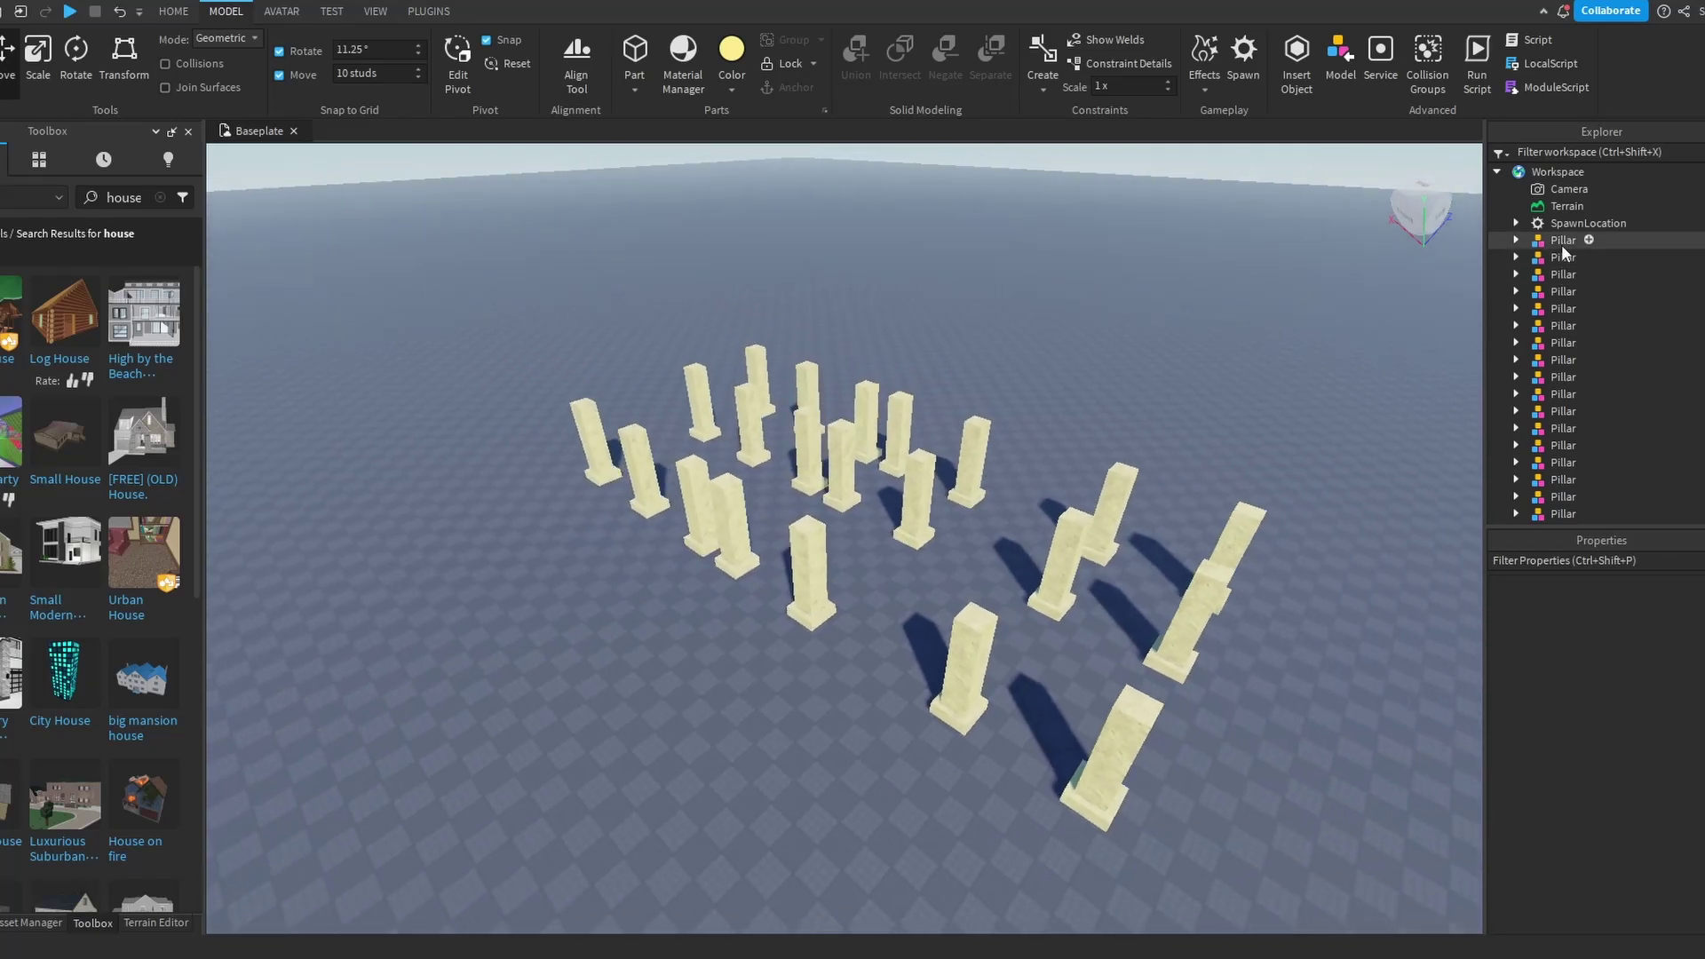
Add a folder named Pillars to the Workspace
scroll(1554, 355, down, 3)
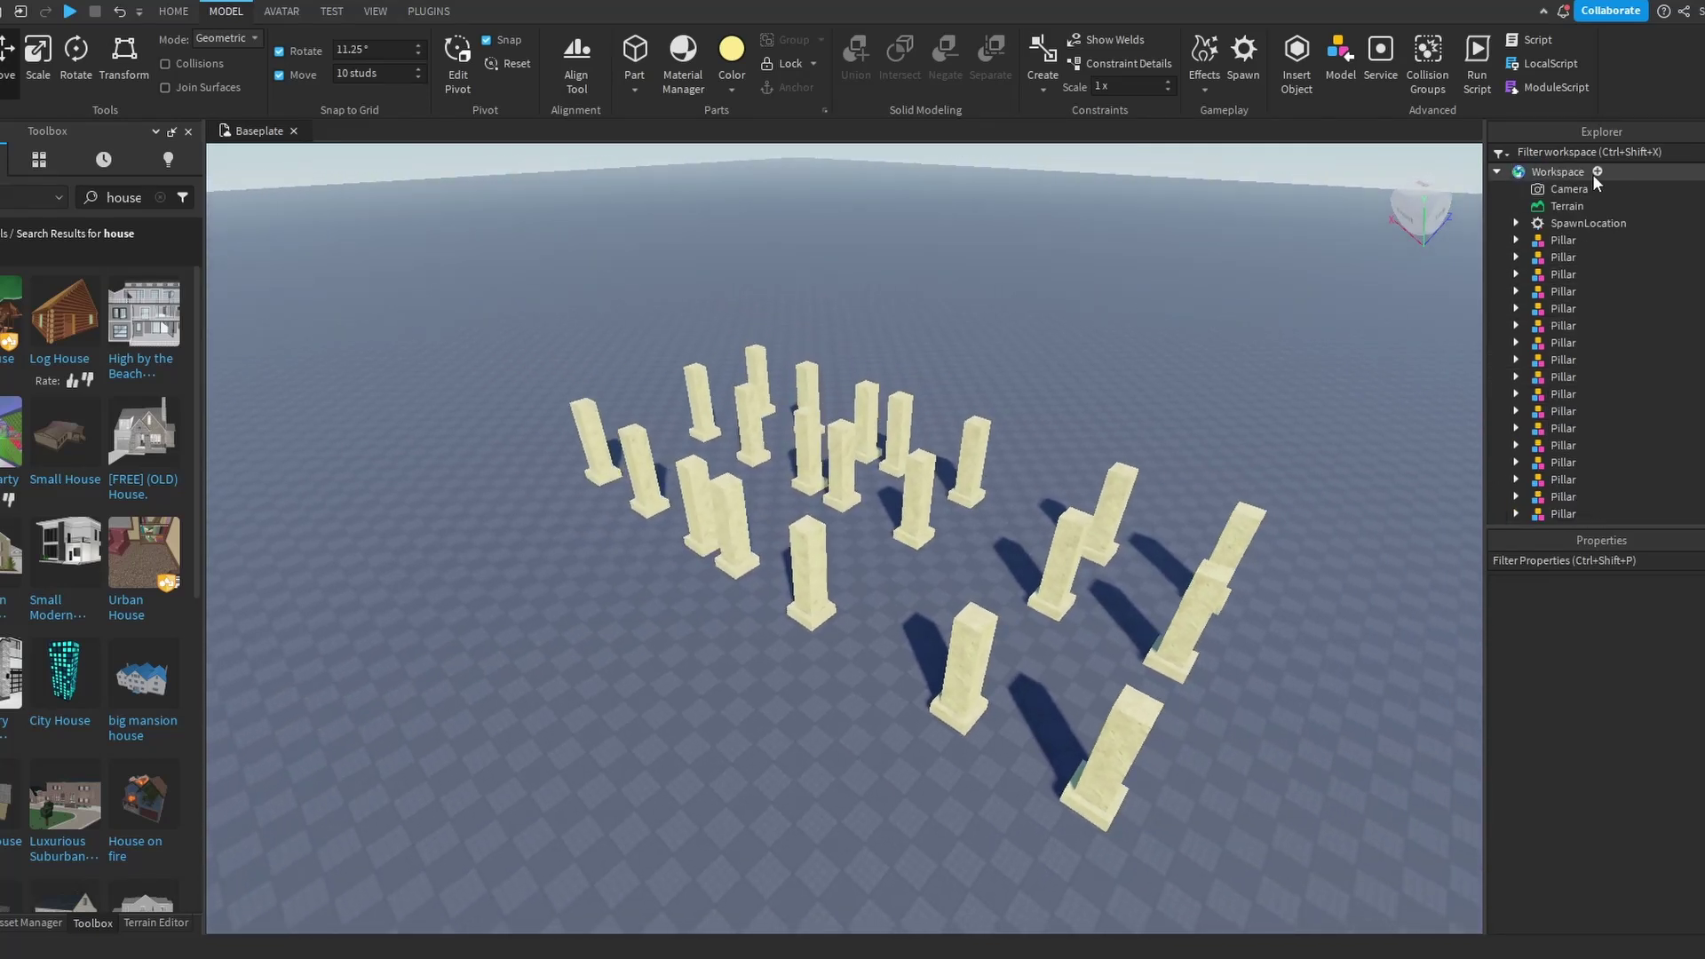
click(1600, 173)
click(1566, 220)
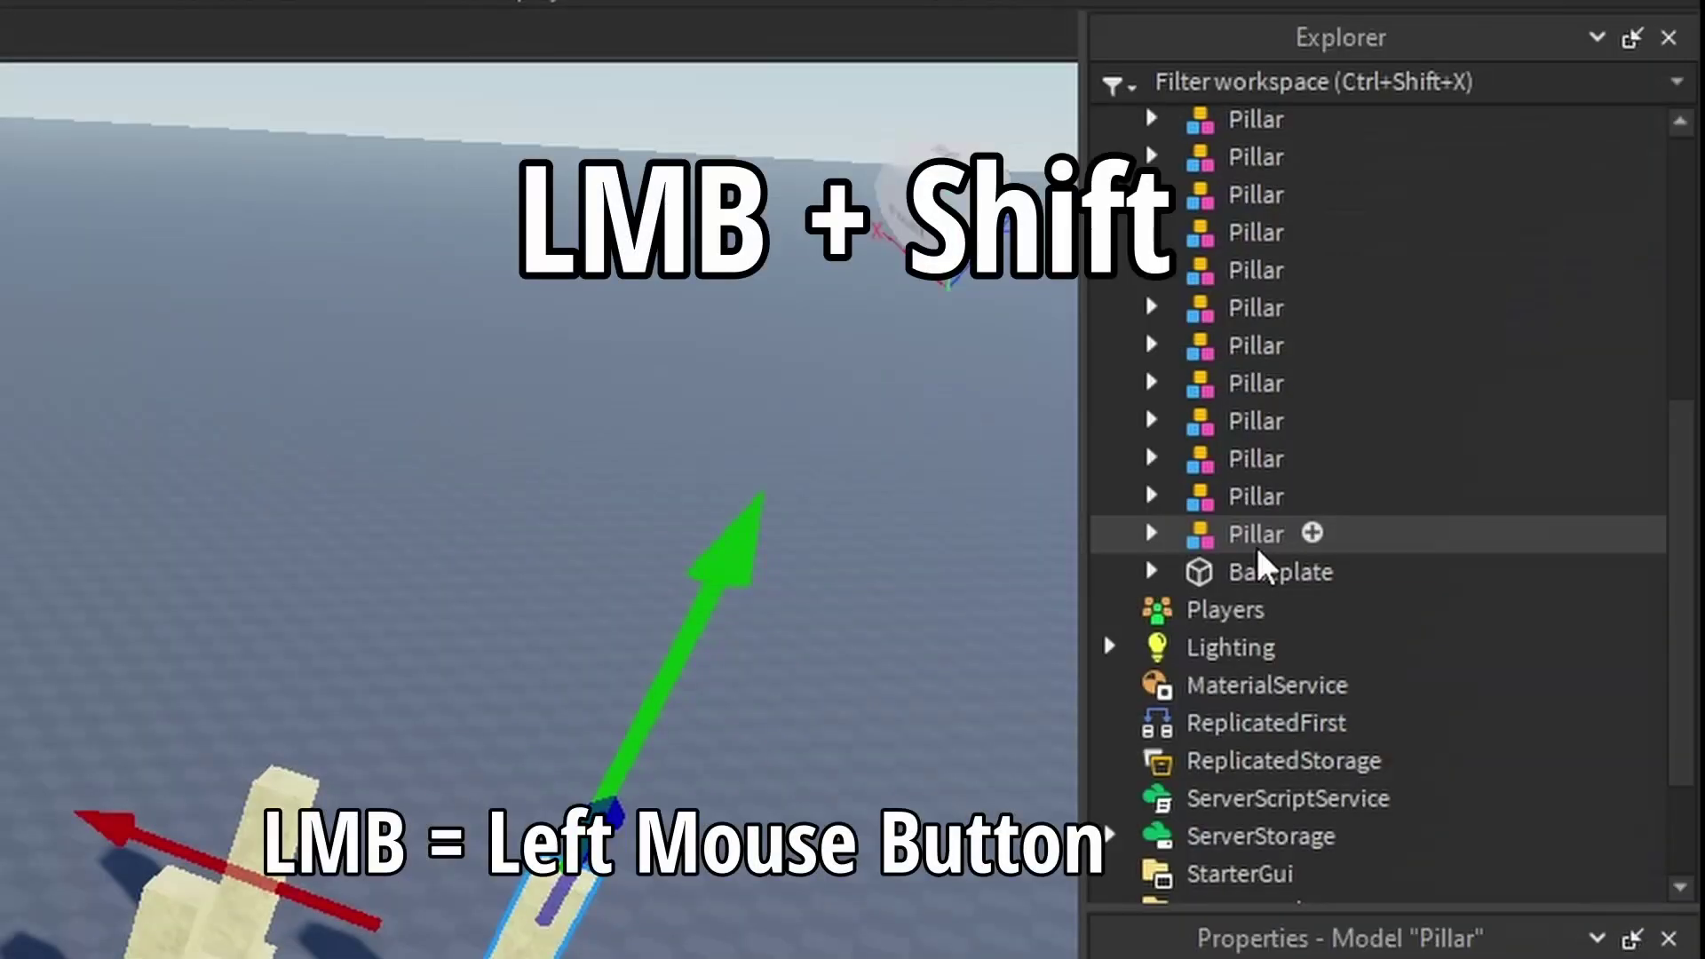
Select all the Pillar models, move them into the Pillars folder and collapse the folder
shift+click(1563, 362)
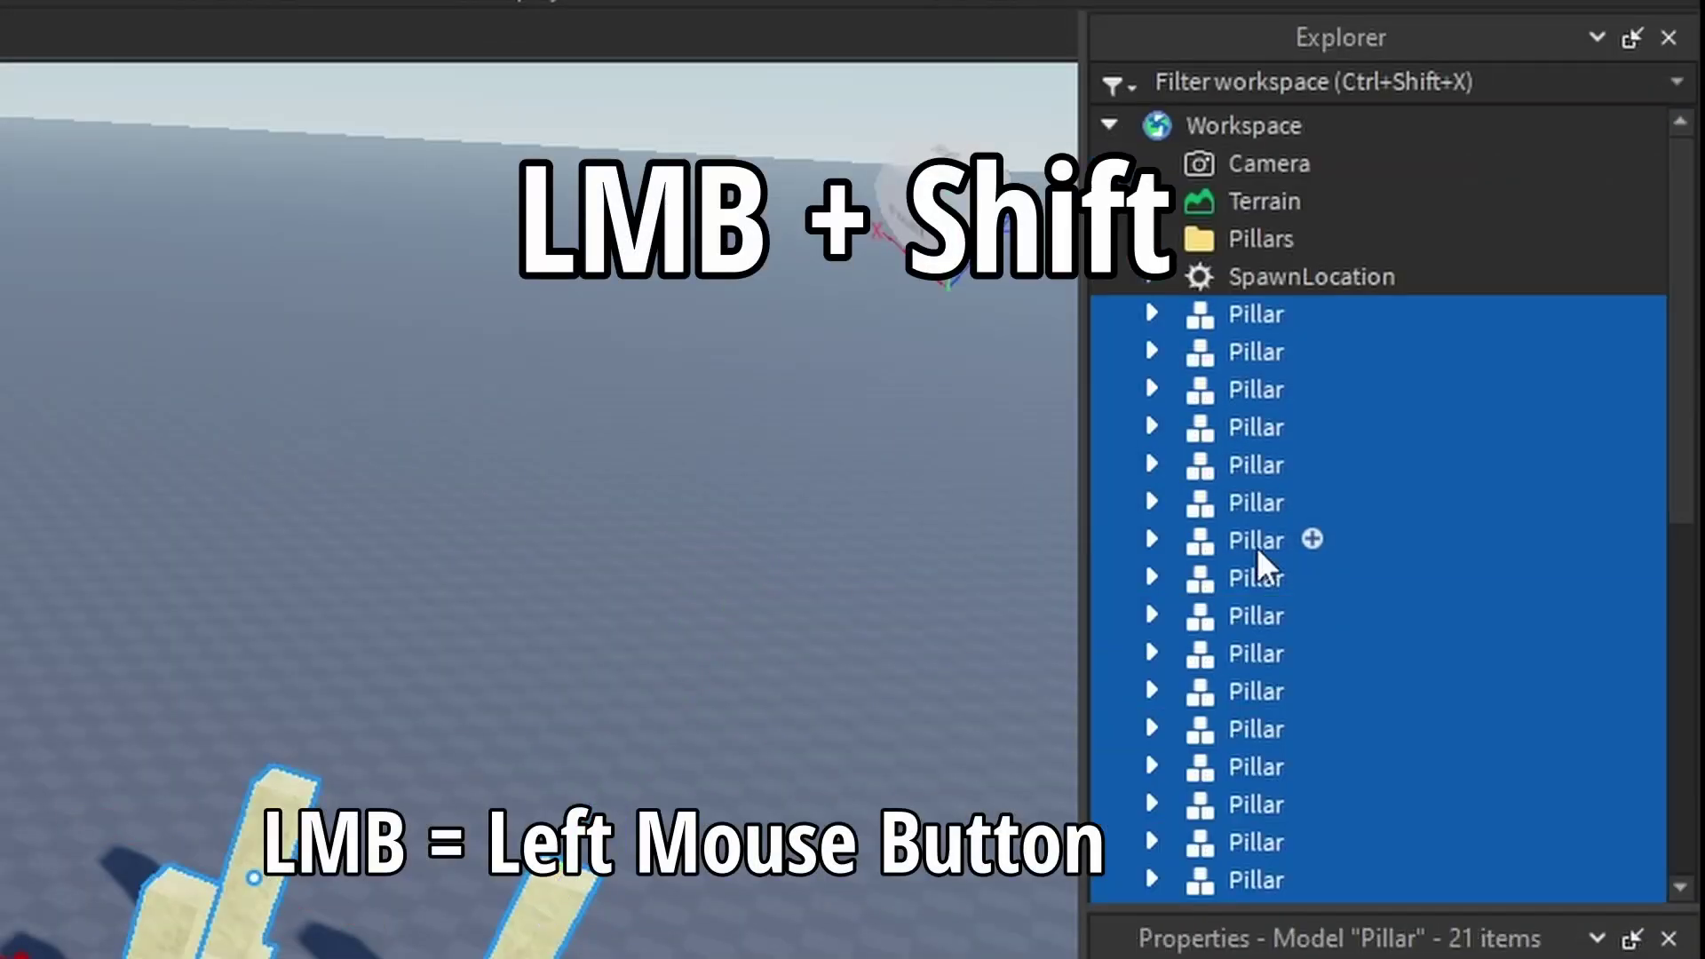
drag(1563, 361, 1574, 311)
drag(1272, 428, 1268, 238)
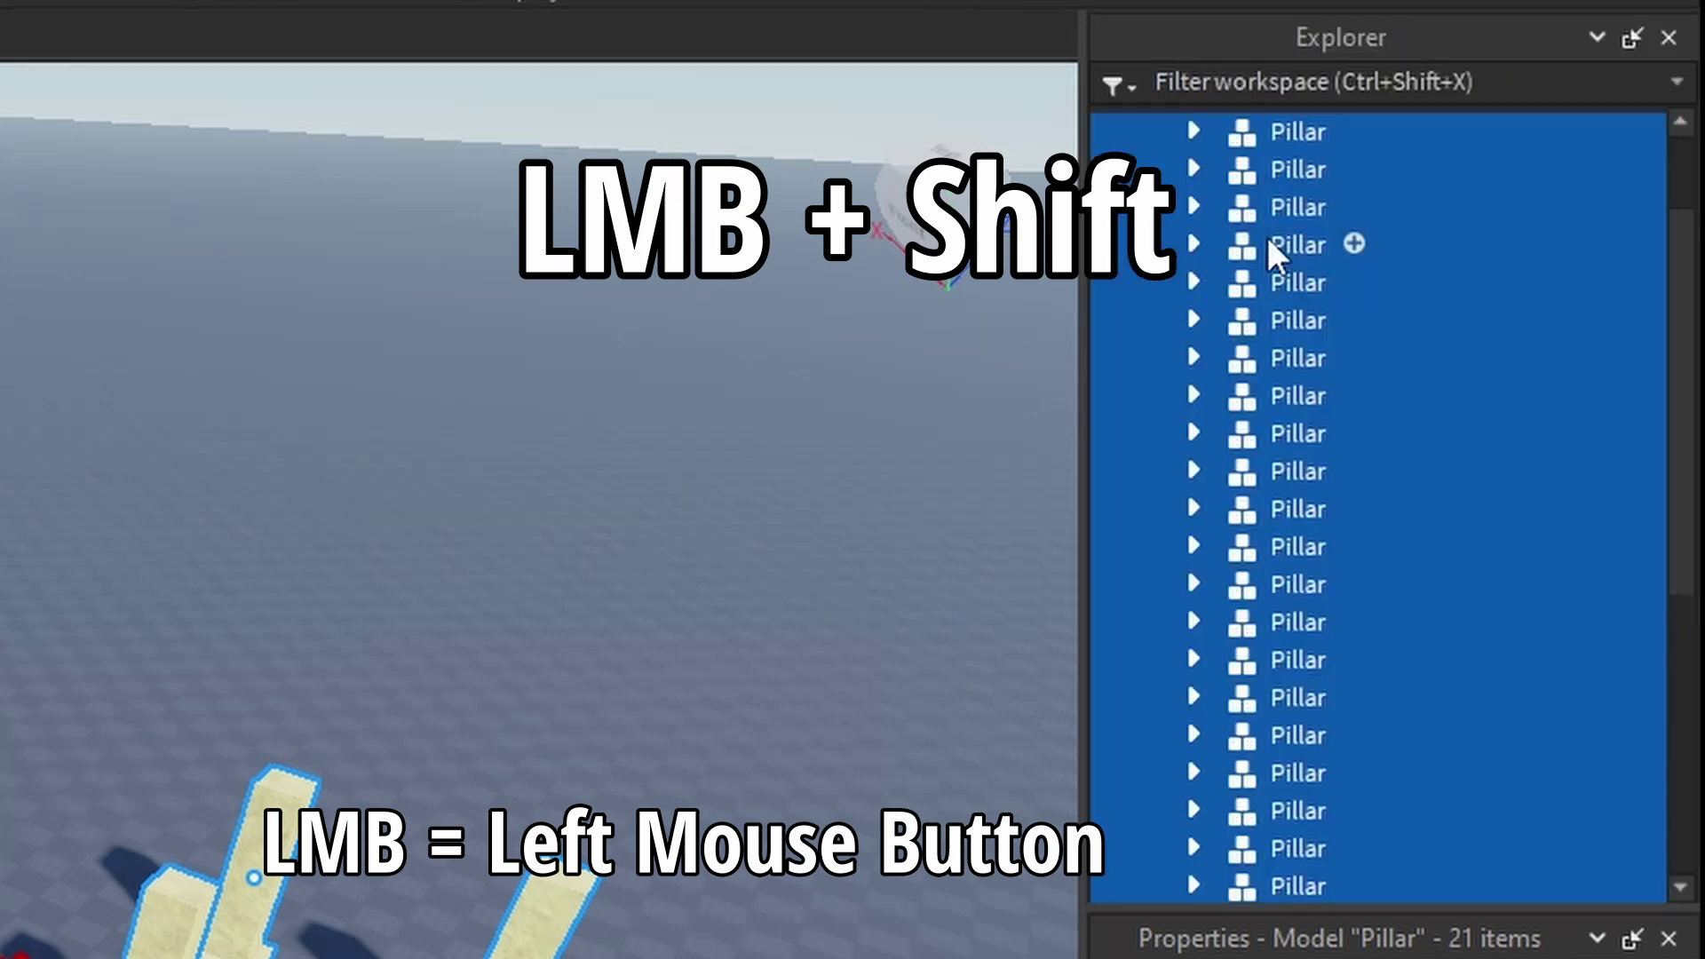
scroll(1226, 240, up, 2)
click(1152, 238)
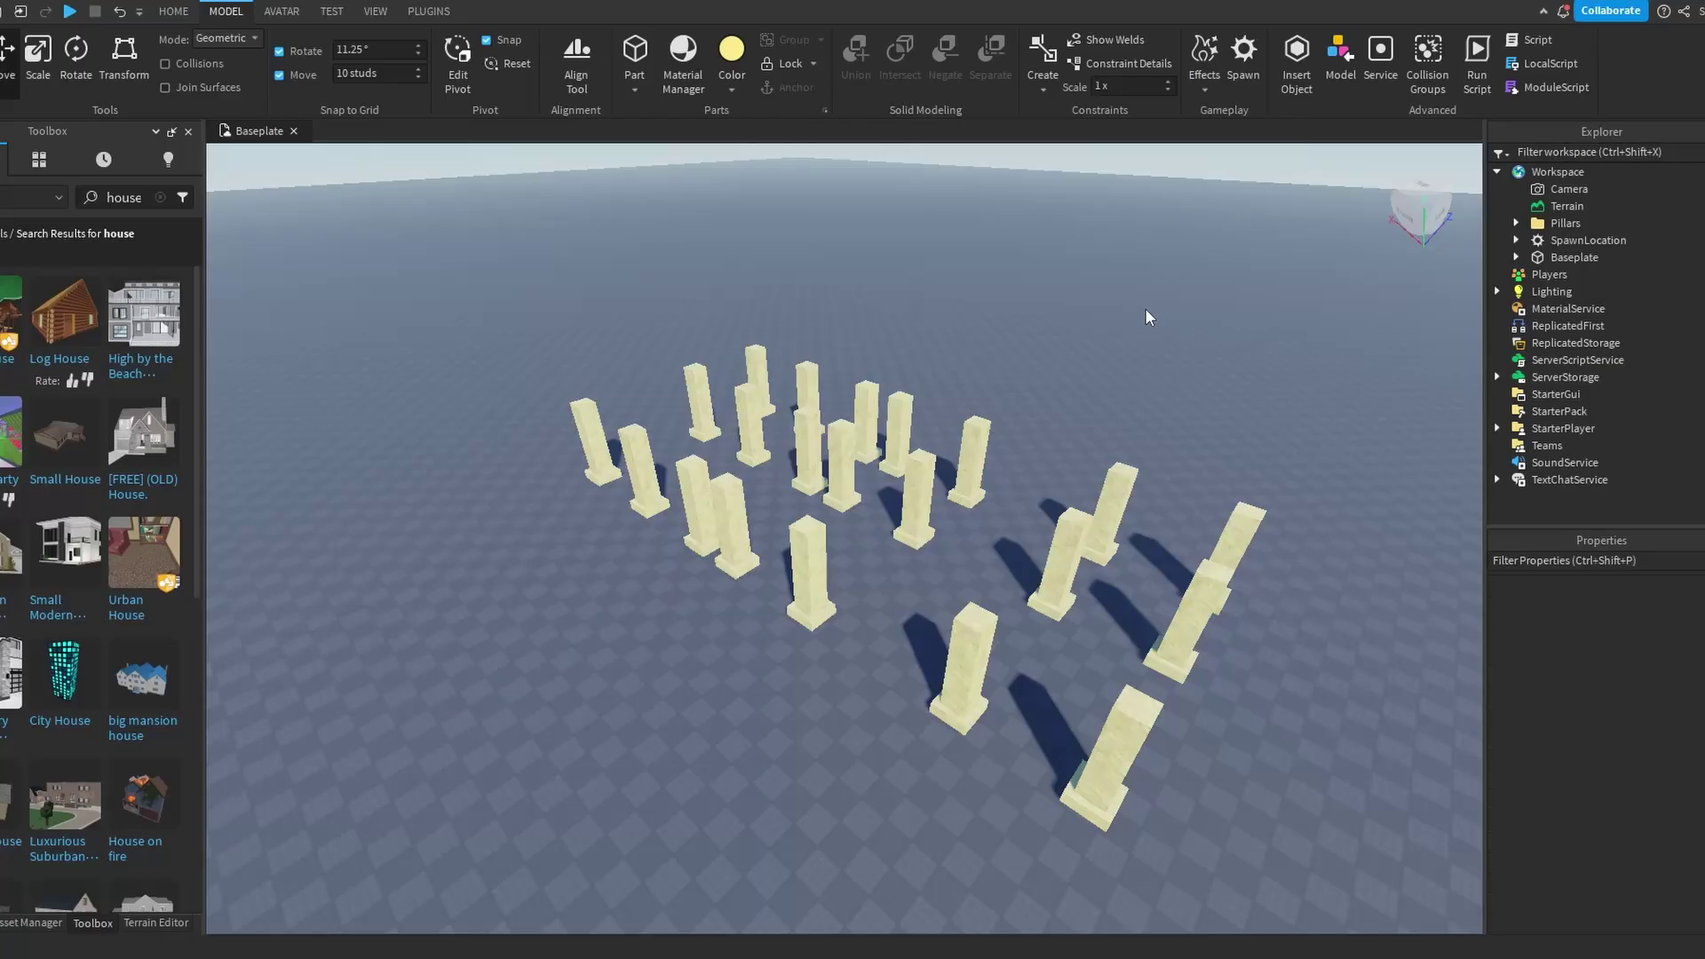
Select the foremost pillar as one grouped model and examine it from several angles among the other pillars
scroll(1128, 346, down, 5)
click(879, 659)
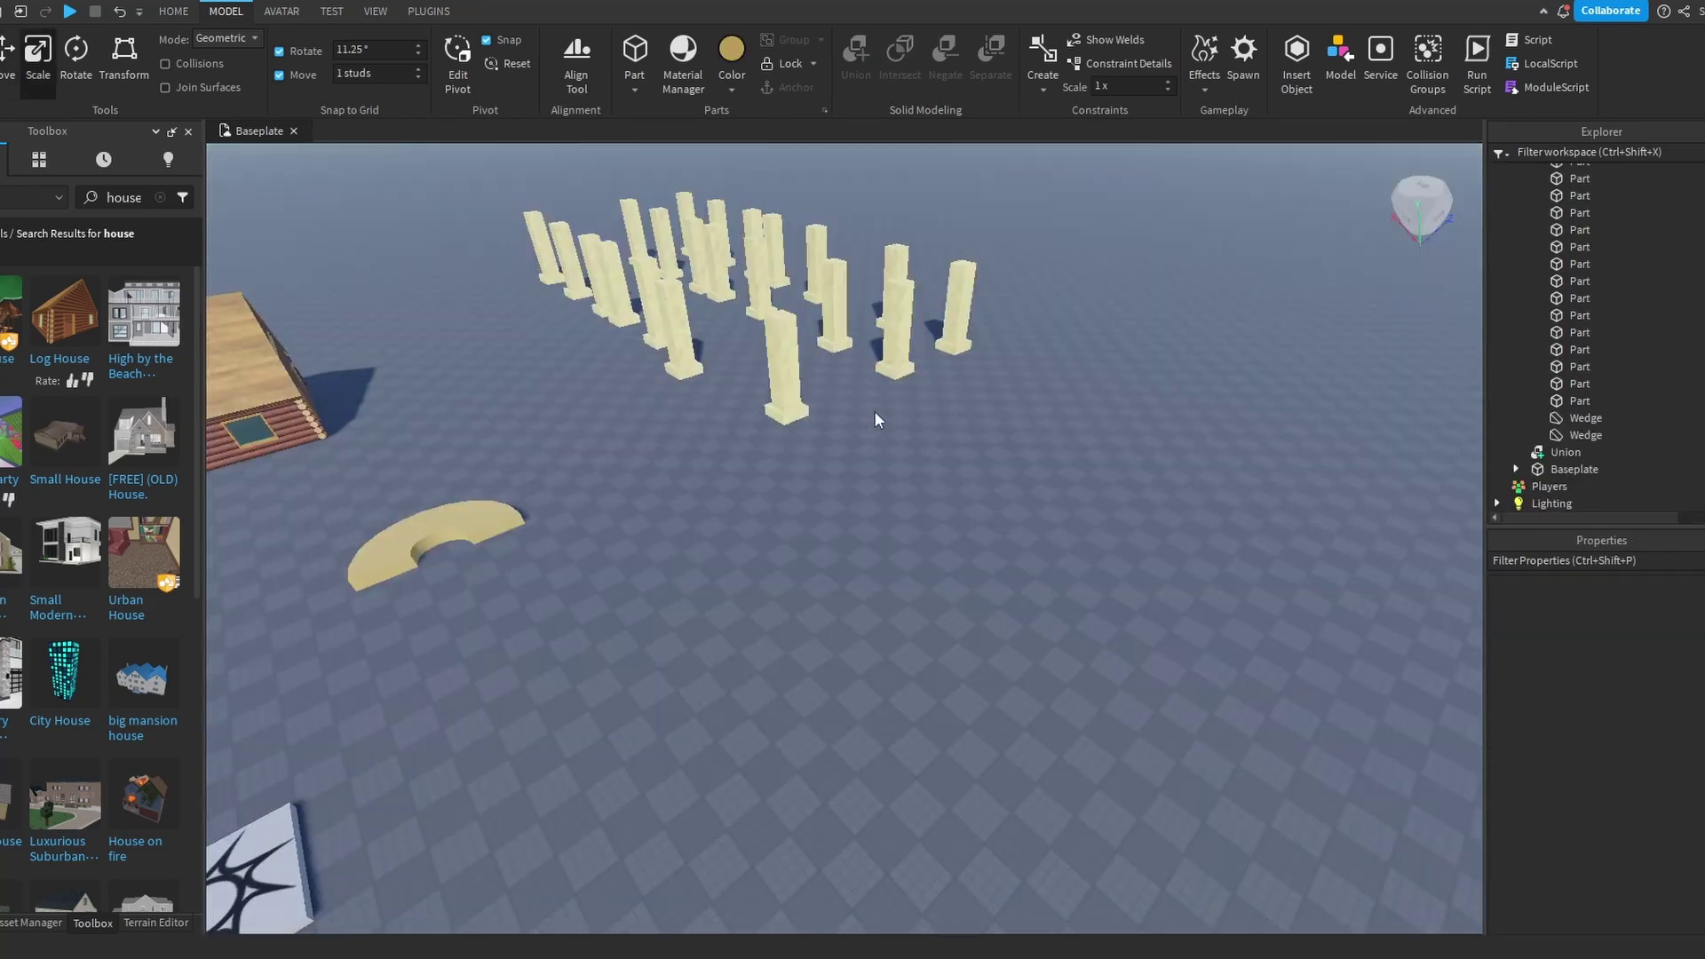
right_drag(874, 410, 1031, 506)
scroll(1028, 507, up, 3)
click(835, 586)
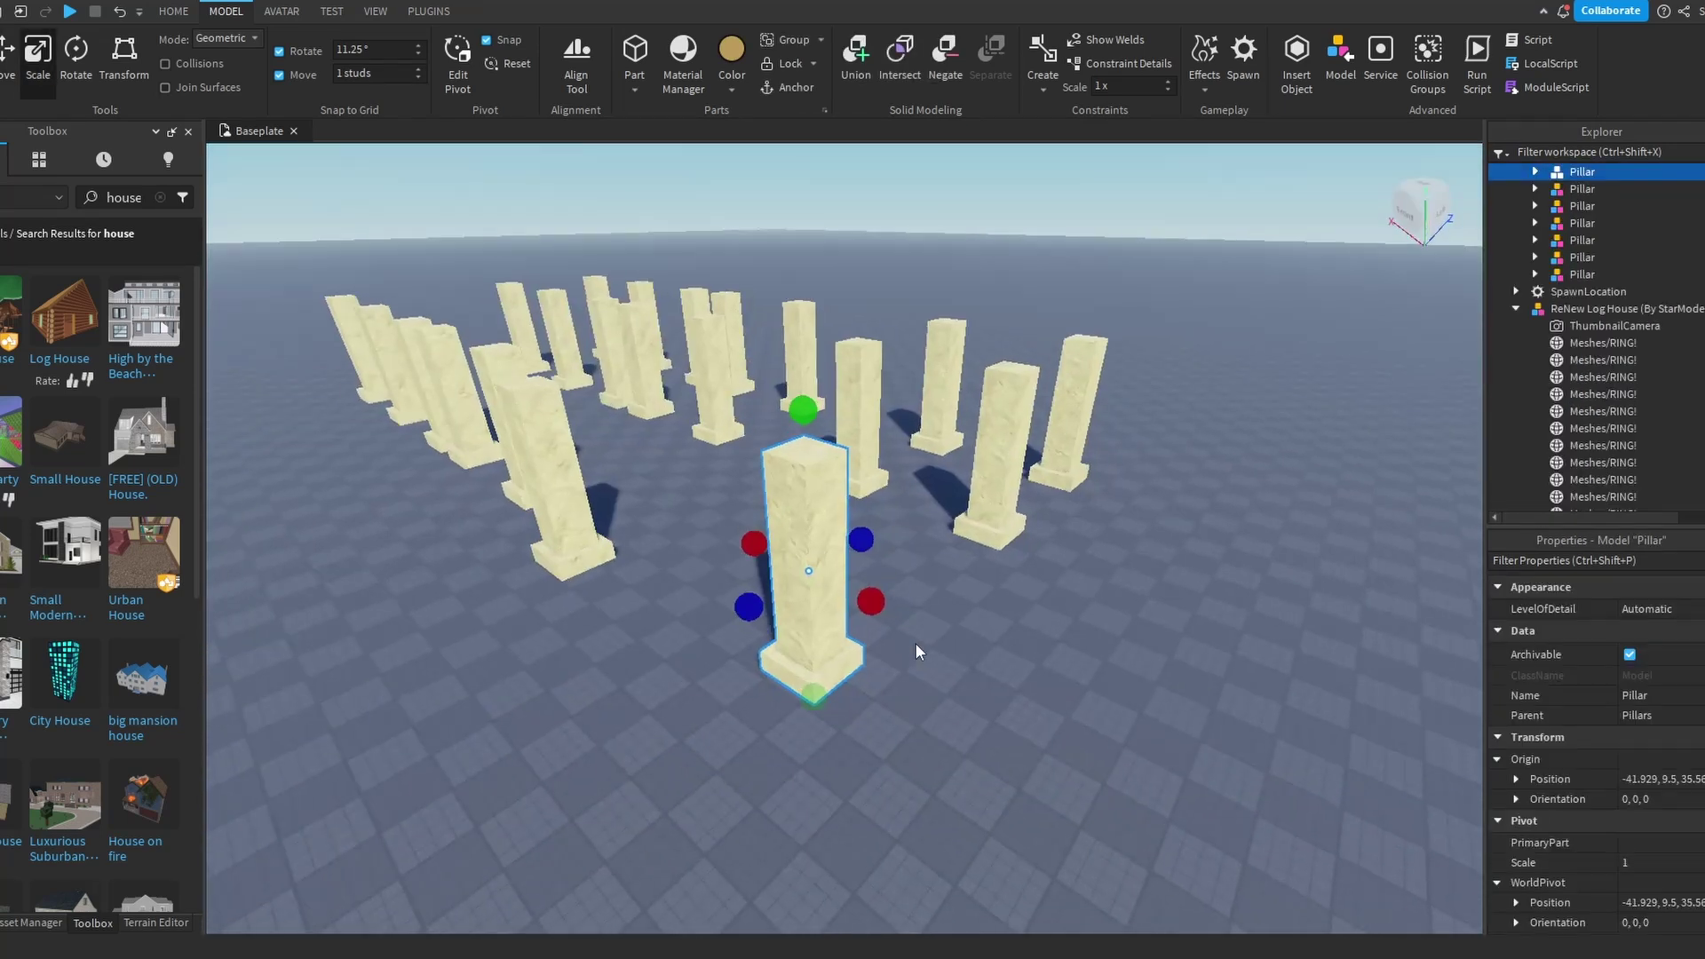
scroll(915, 648, up, 3)
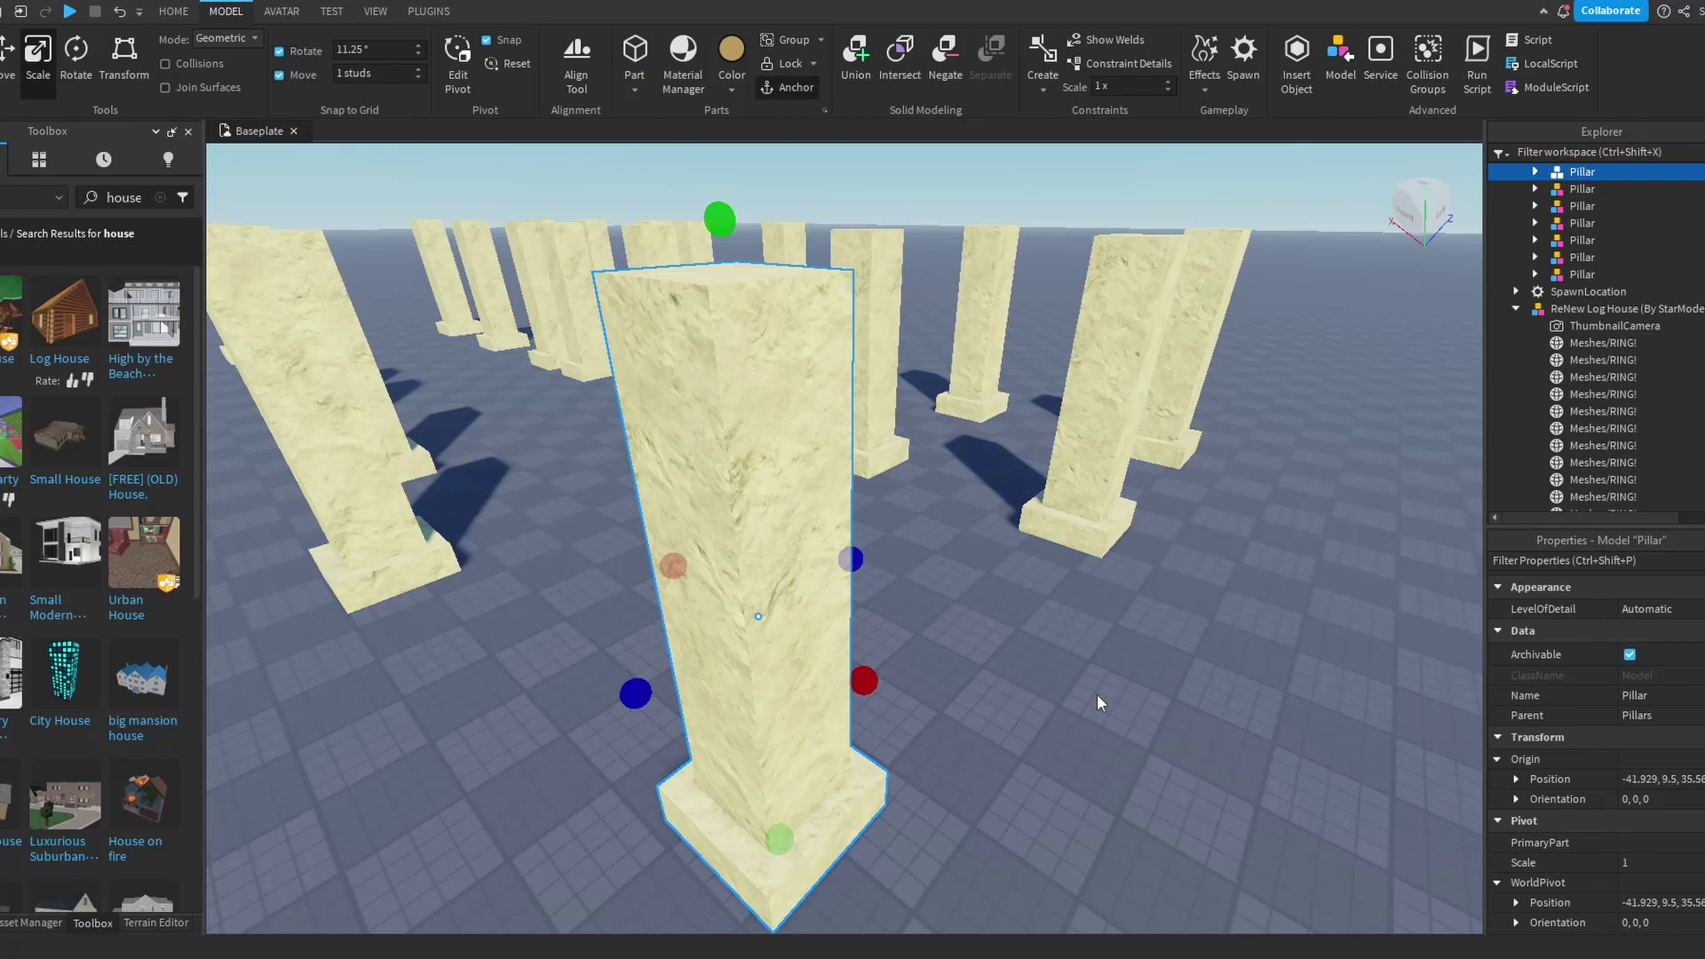
click(1096, 694)
right_drag(1096, 694, 967, 656)
scroll(967, 656, down, 4)
click(829, 573)
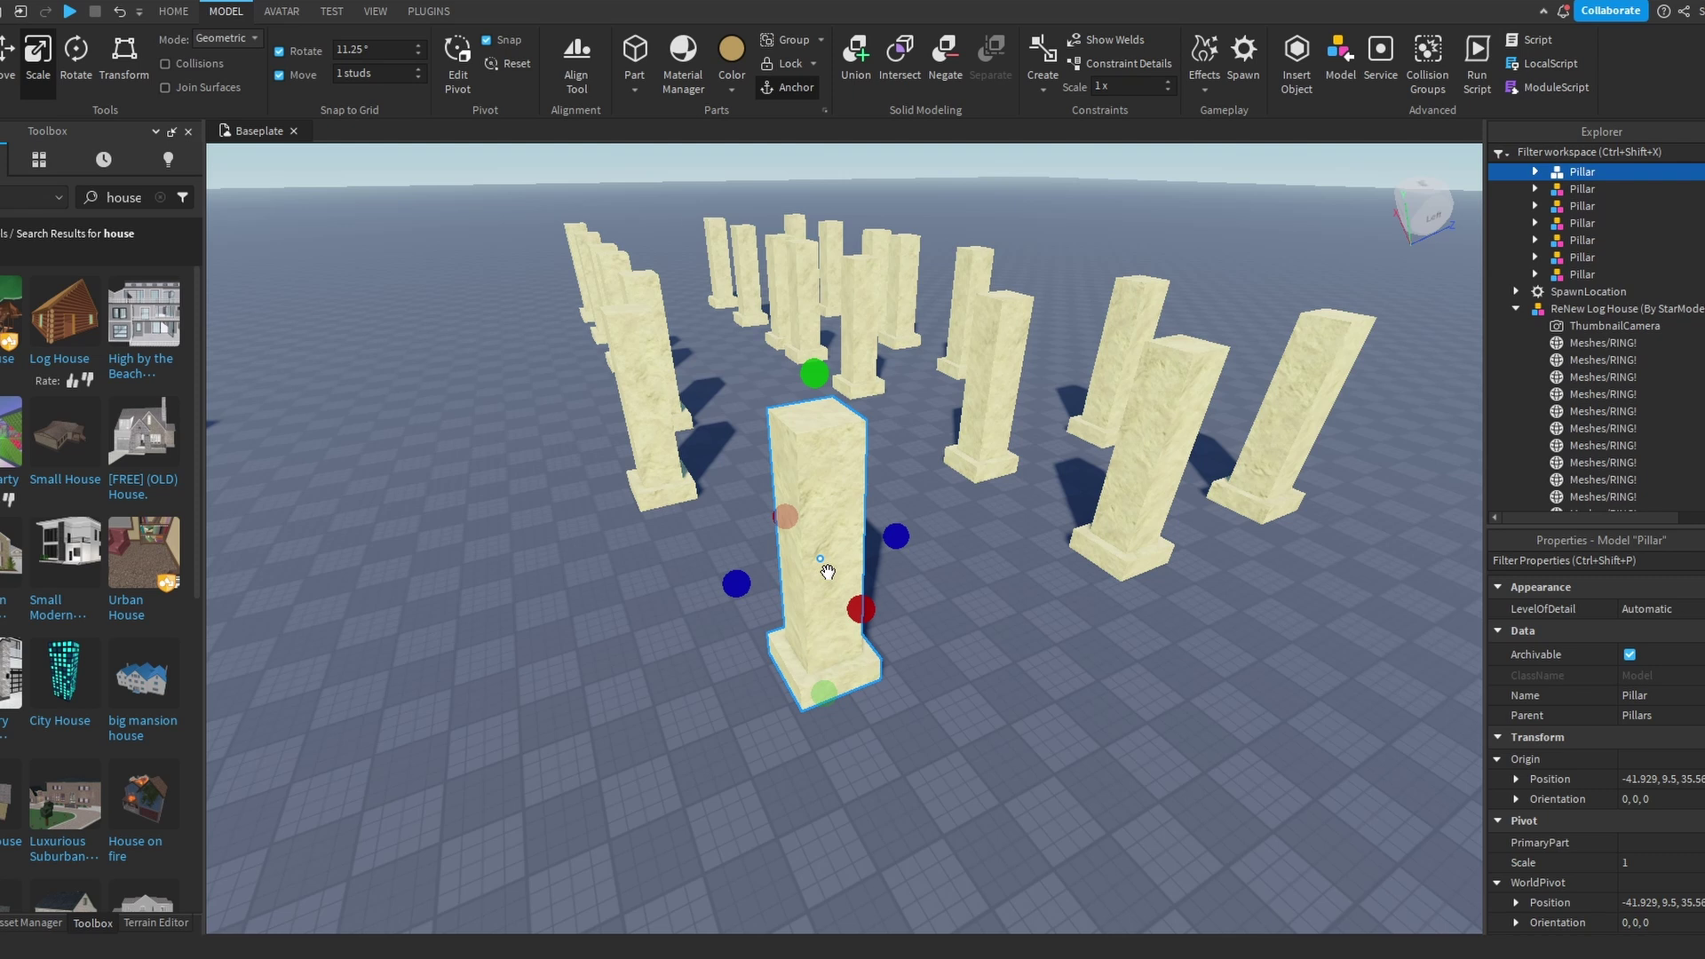
click(961, 777)
right_drag(1031, 829, 924, 799)
key(s)
key(a)
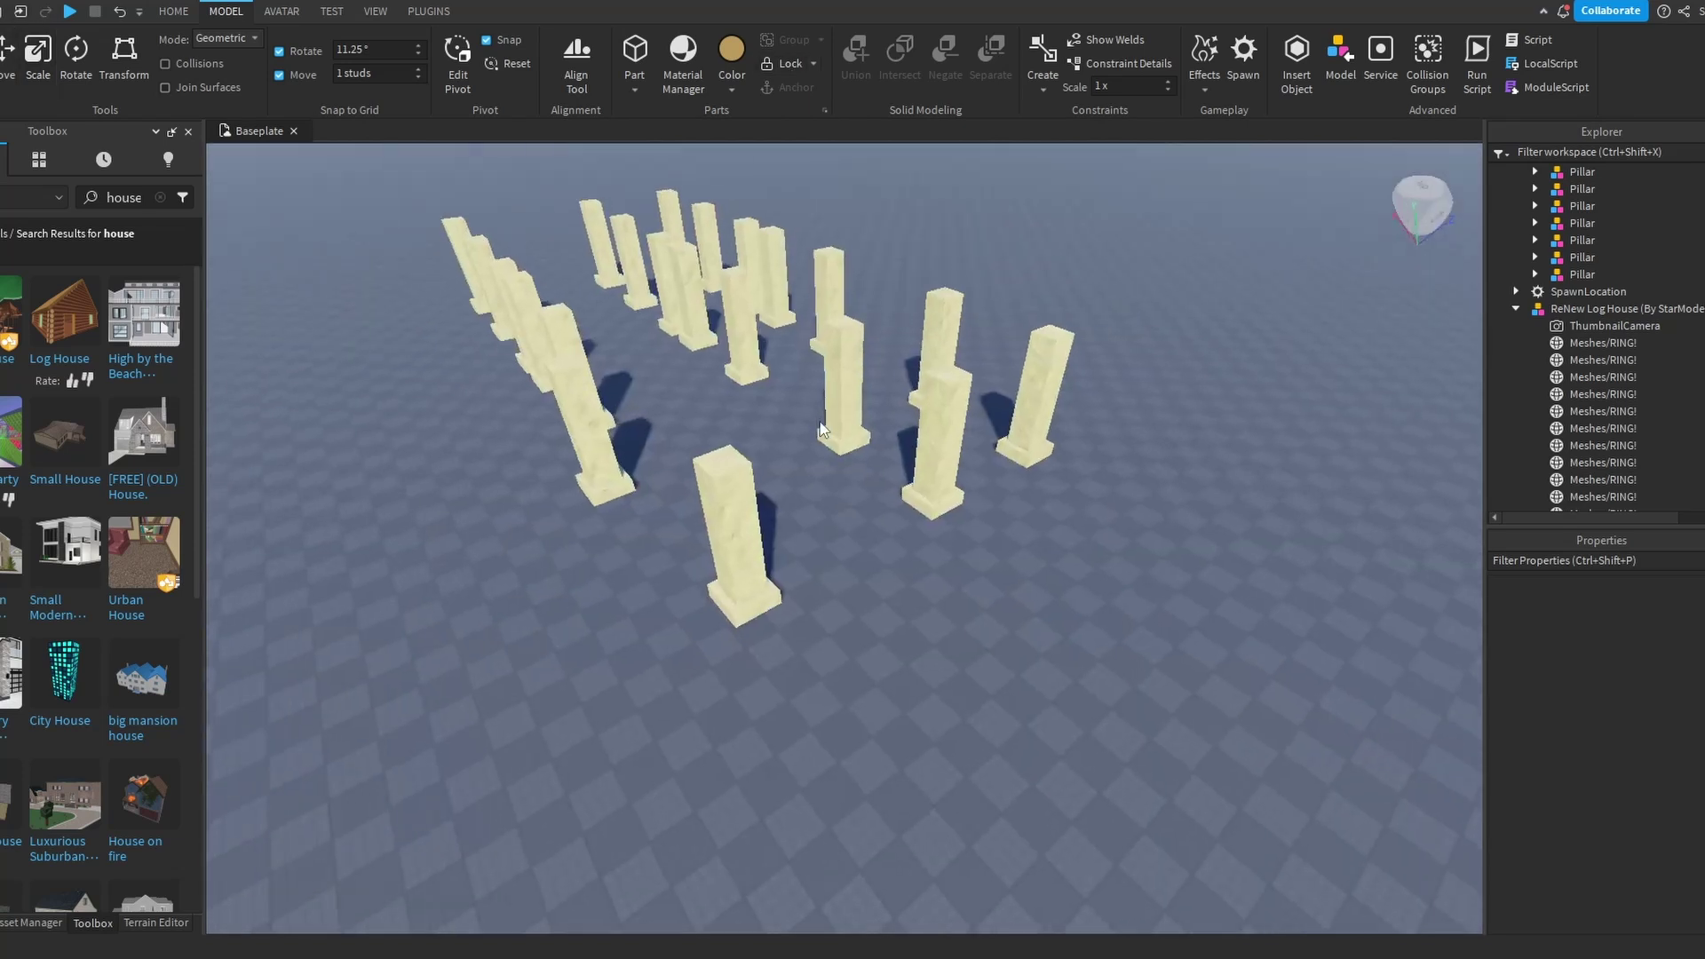
scroll(824, 468, up, 5)
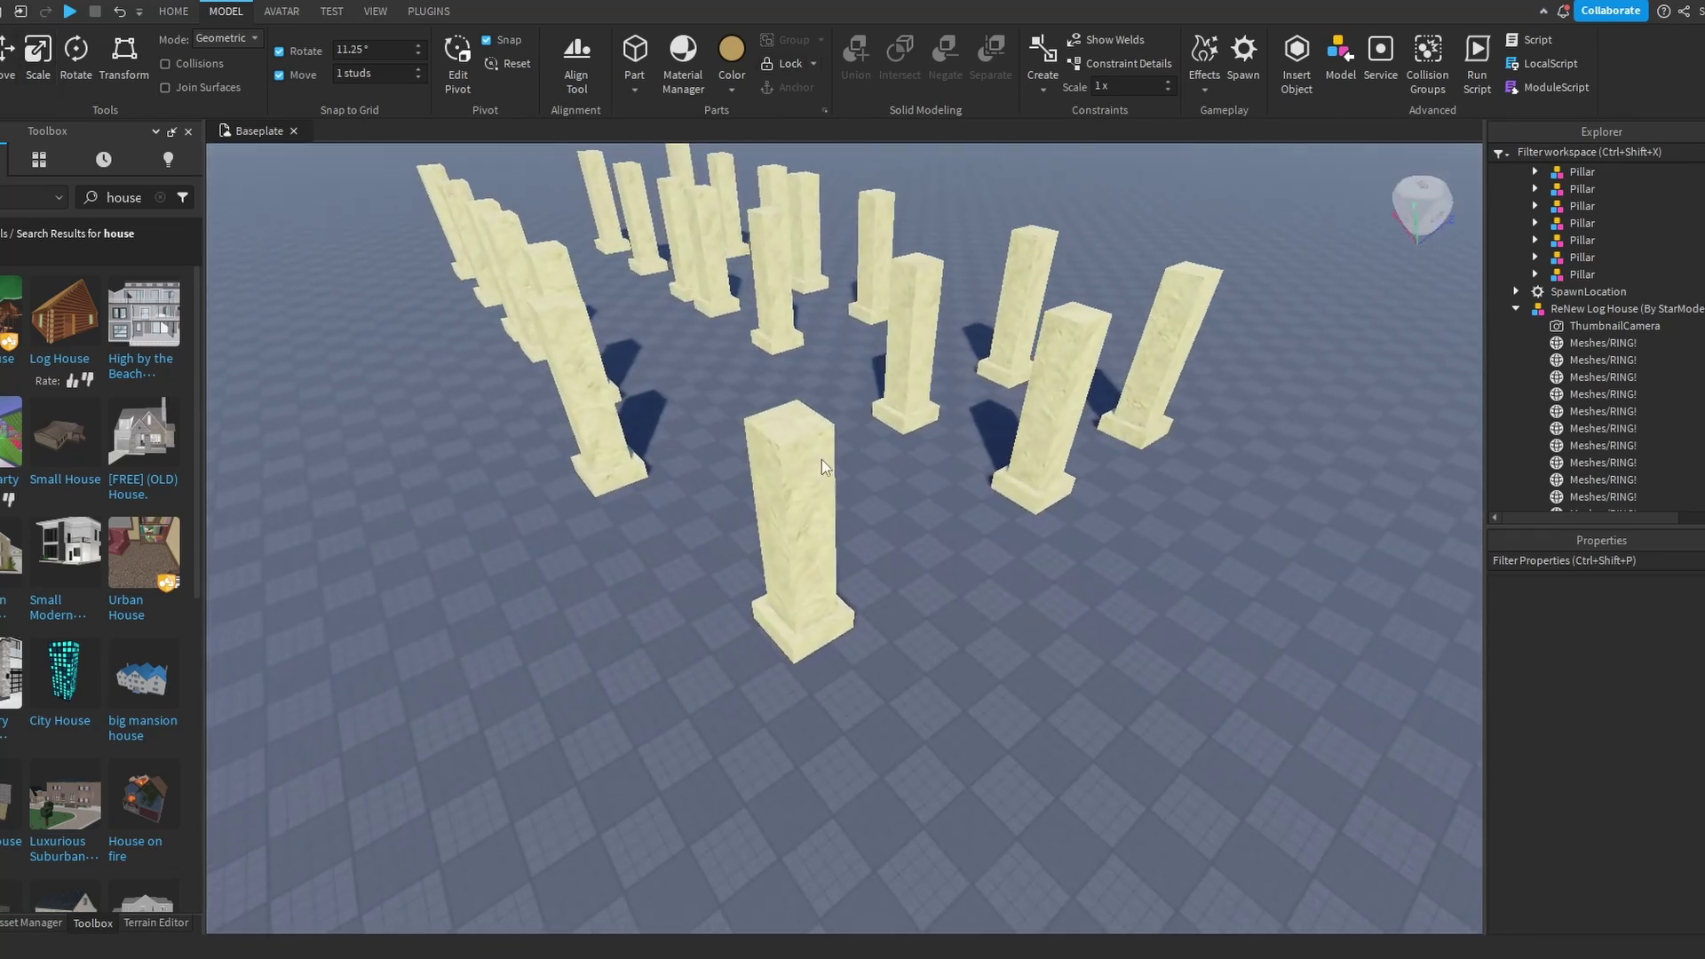
drag(698, 774, 698, 782)
right_drag(698, 782, 997, 702)
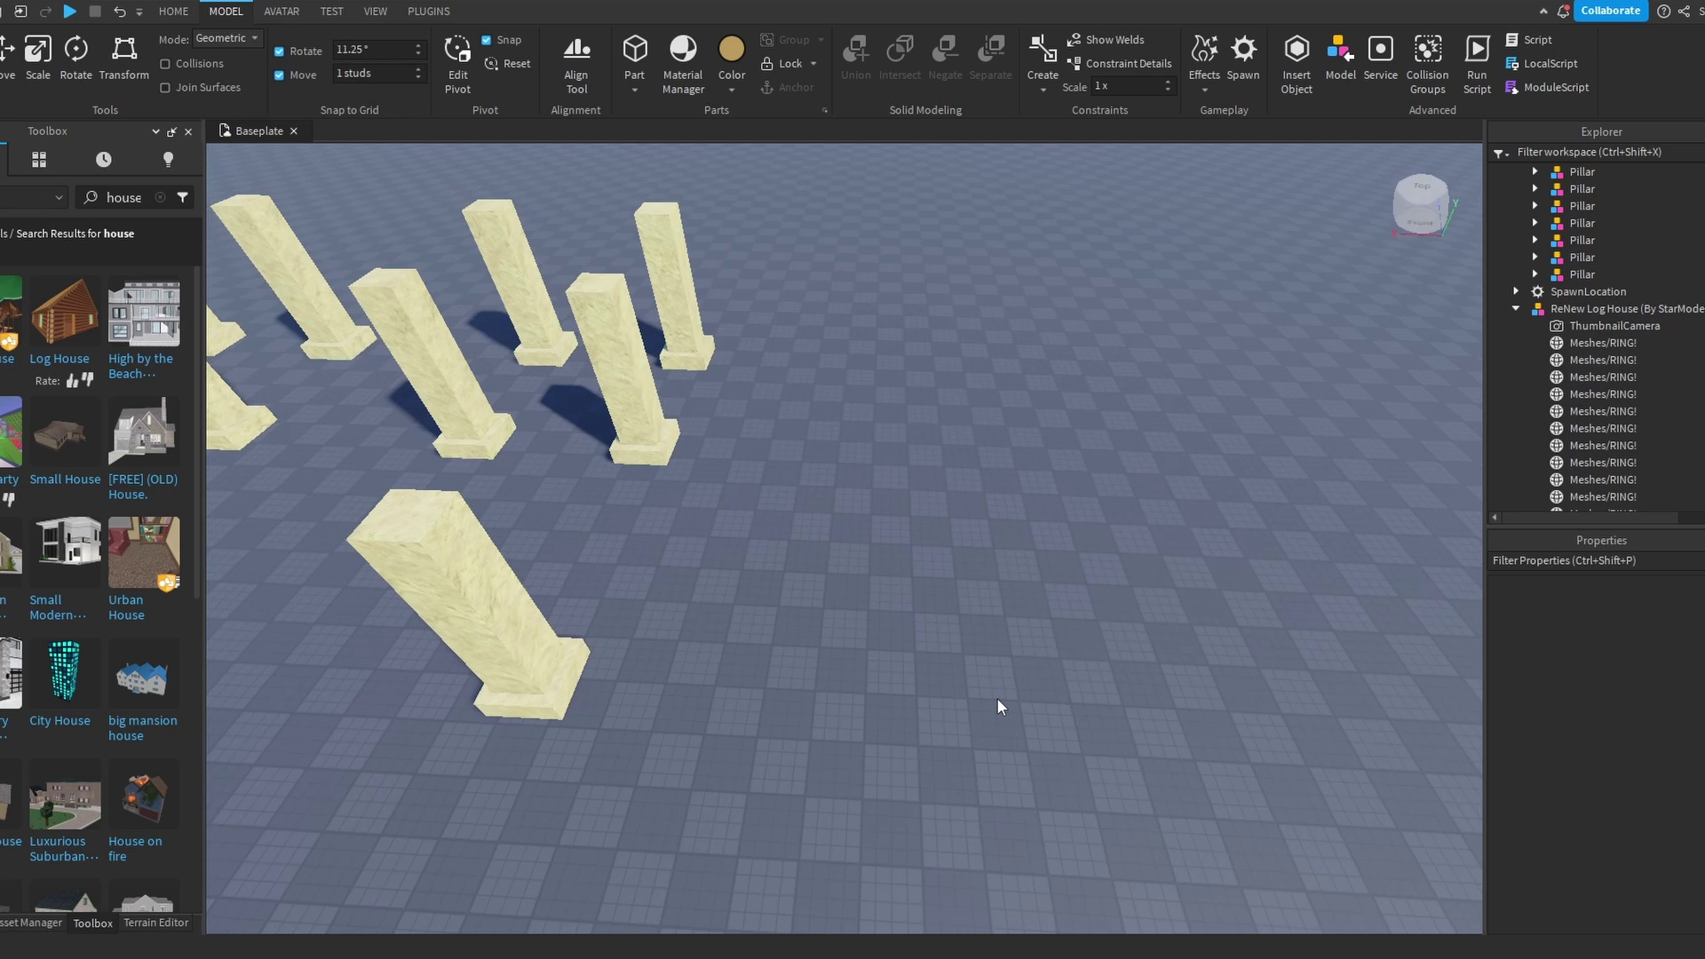
key(s)
key(d)
key(w)
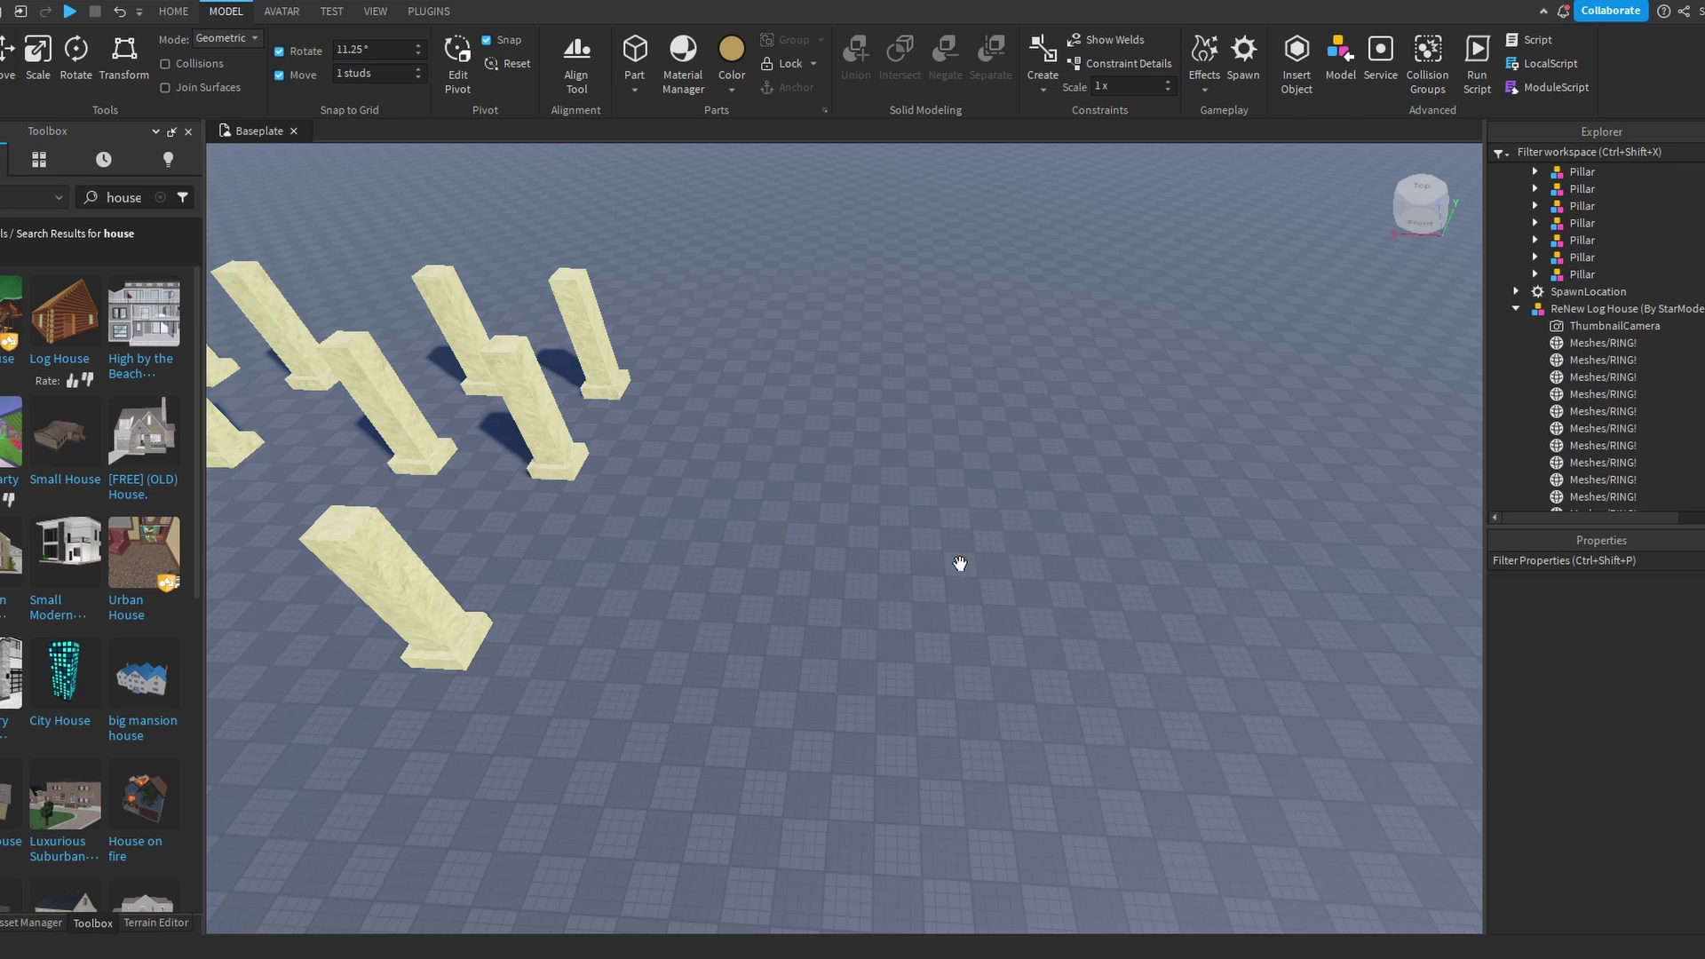
Select the baseplate and examine its far edge and scale handle
right_drag(913, 523, 912, 523)
key(s)
right_drag(862, 456, 960, 458)
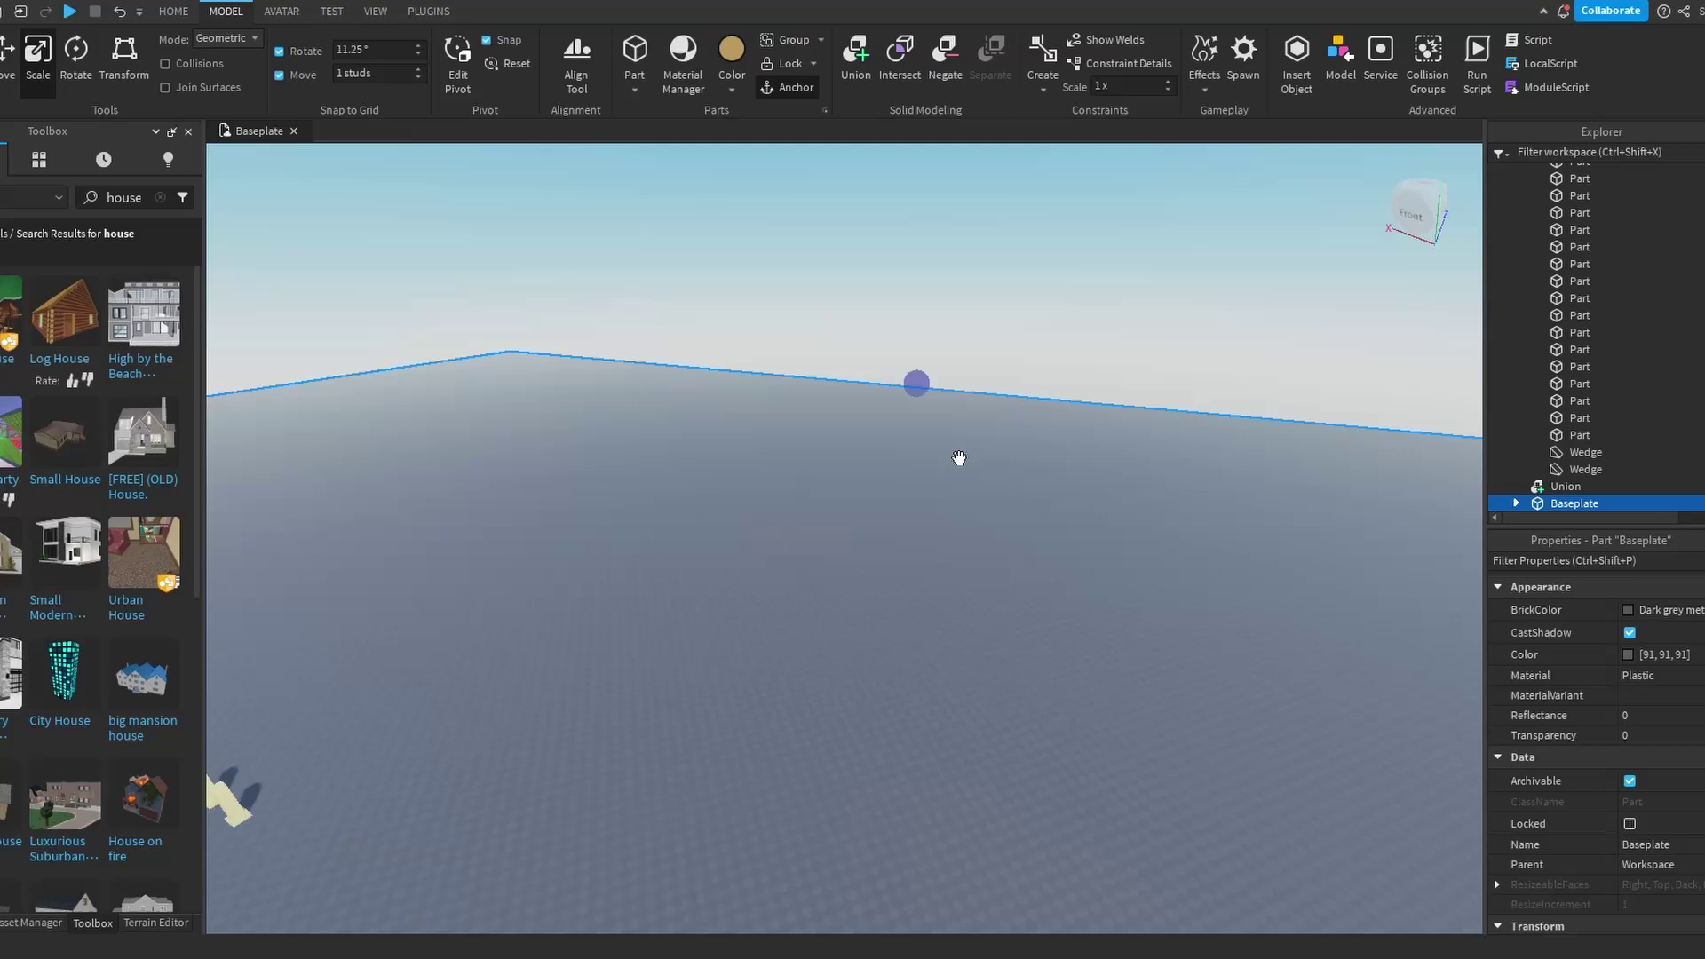
click(918, 388)
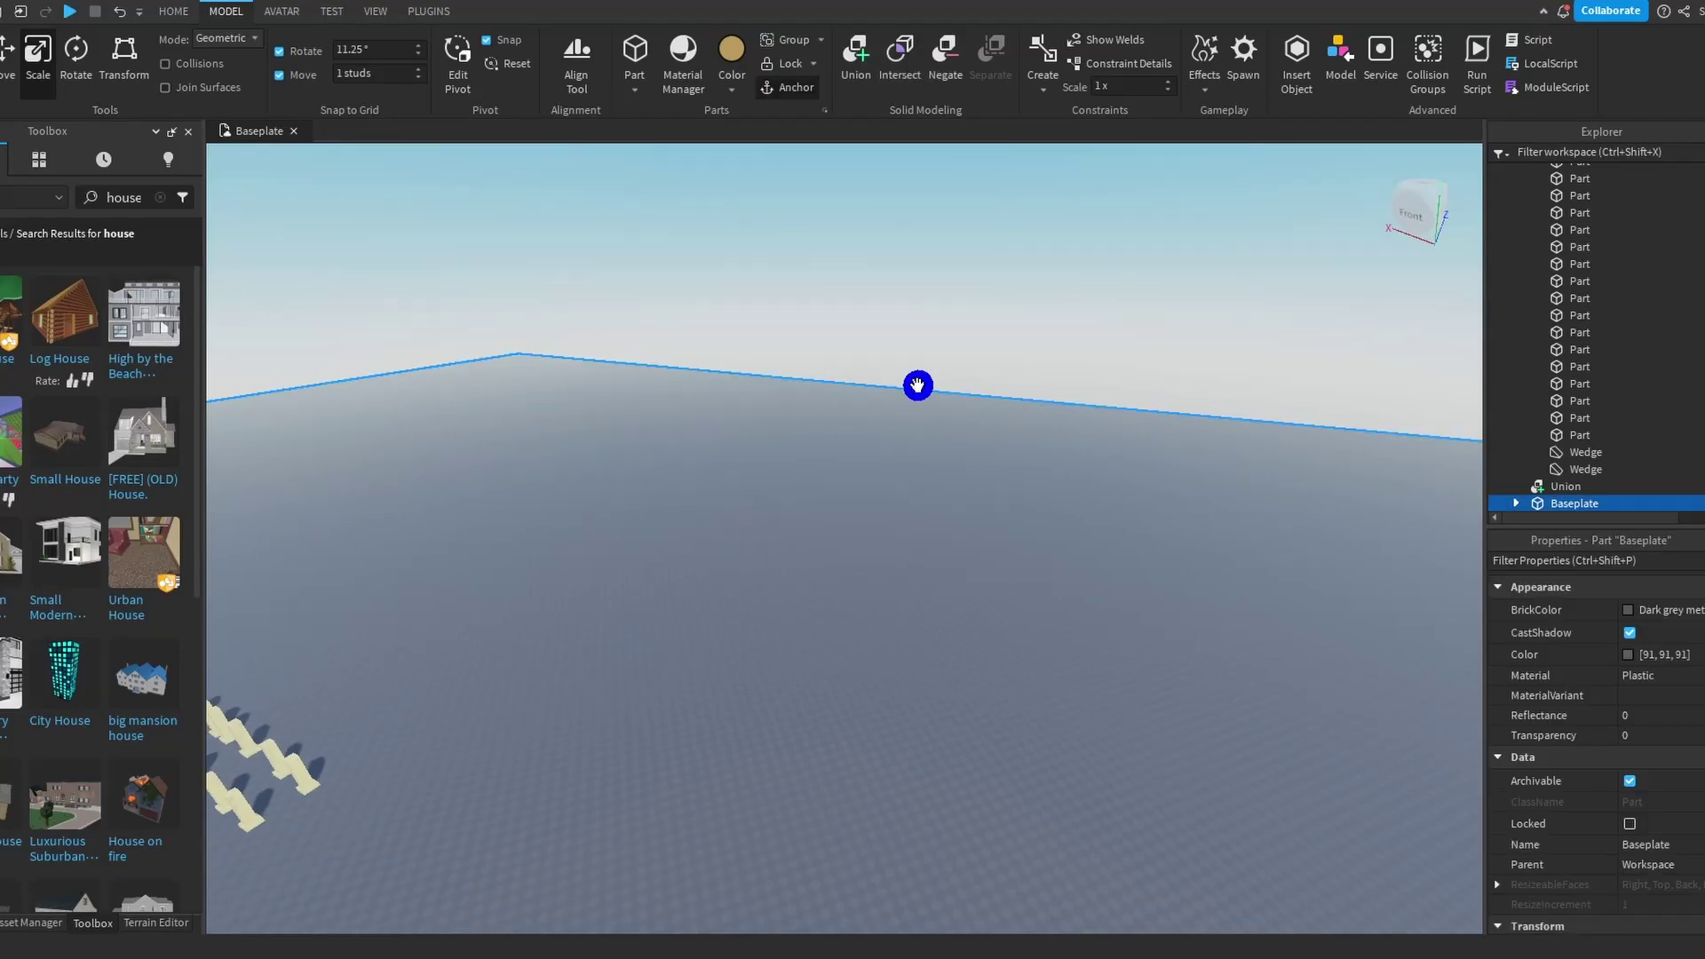
right_drag(918, 386, 949, 517)
right_drag(1262, 340, 1107, 844)
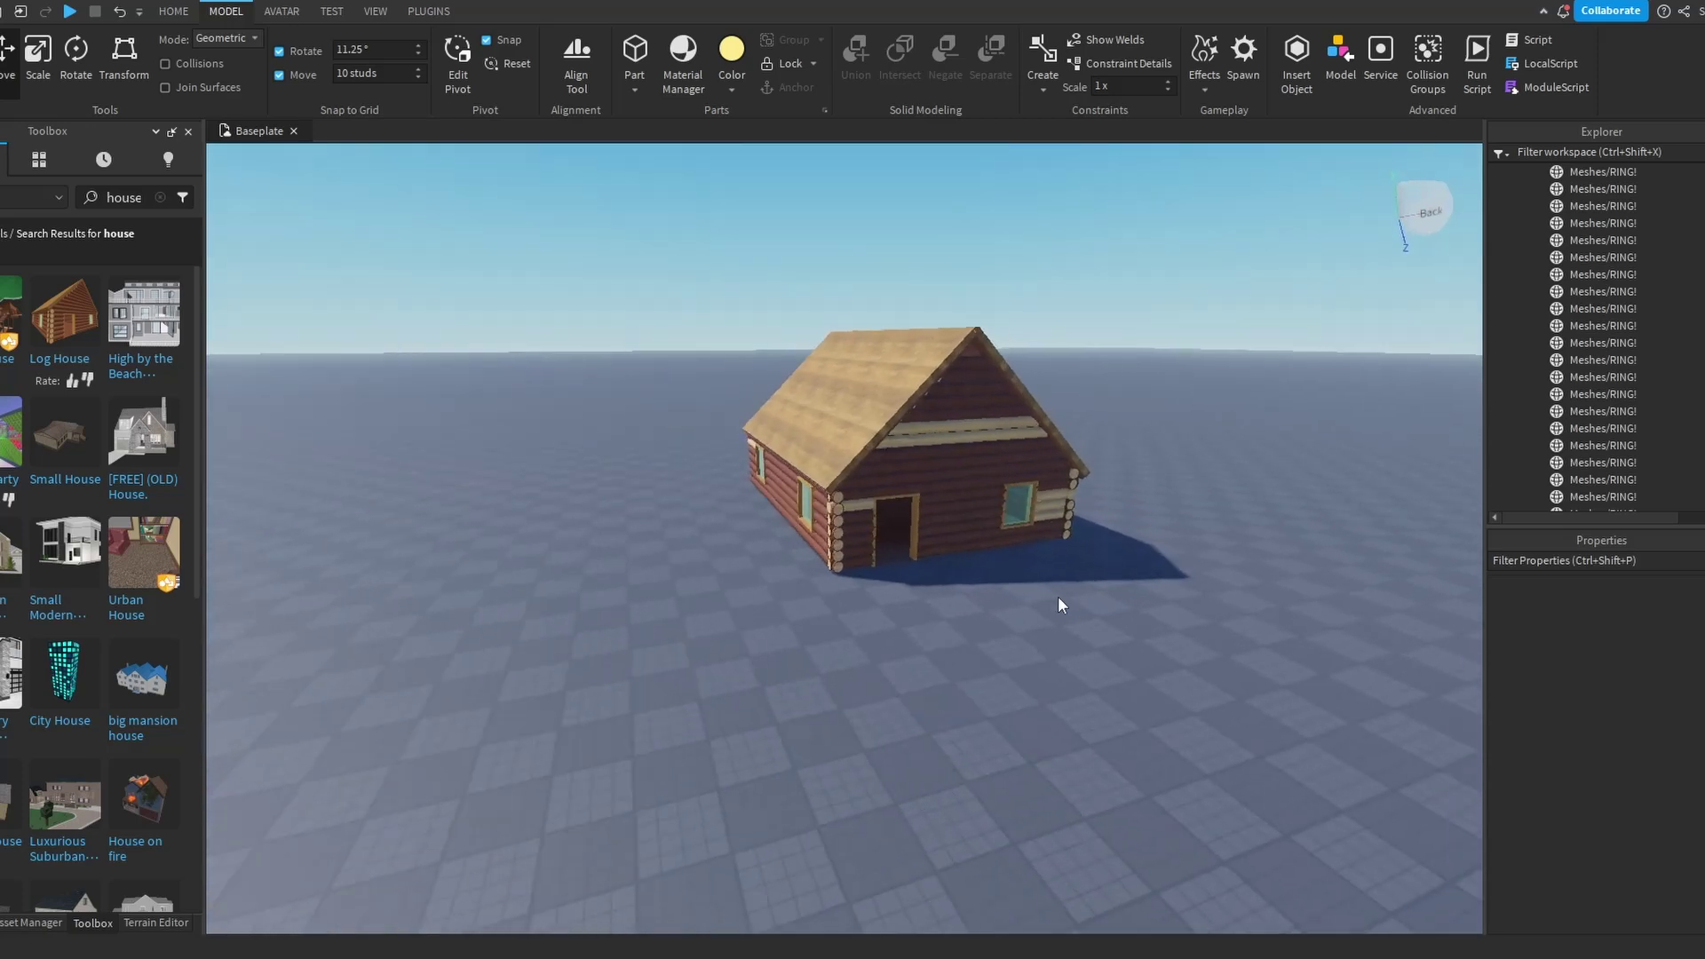
Insert a cylinder part on an empty area of the baseplate
right_drag(1060, 604, 1062, 599)
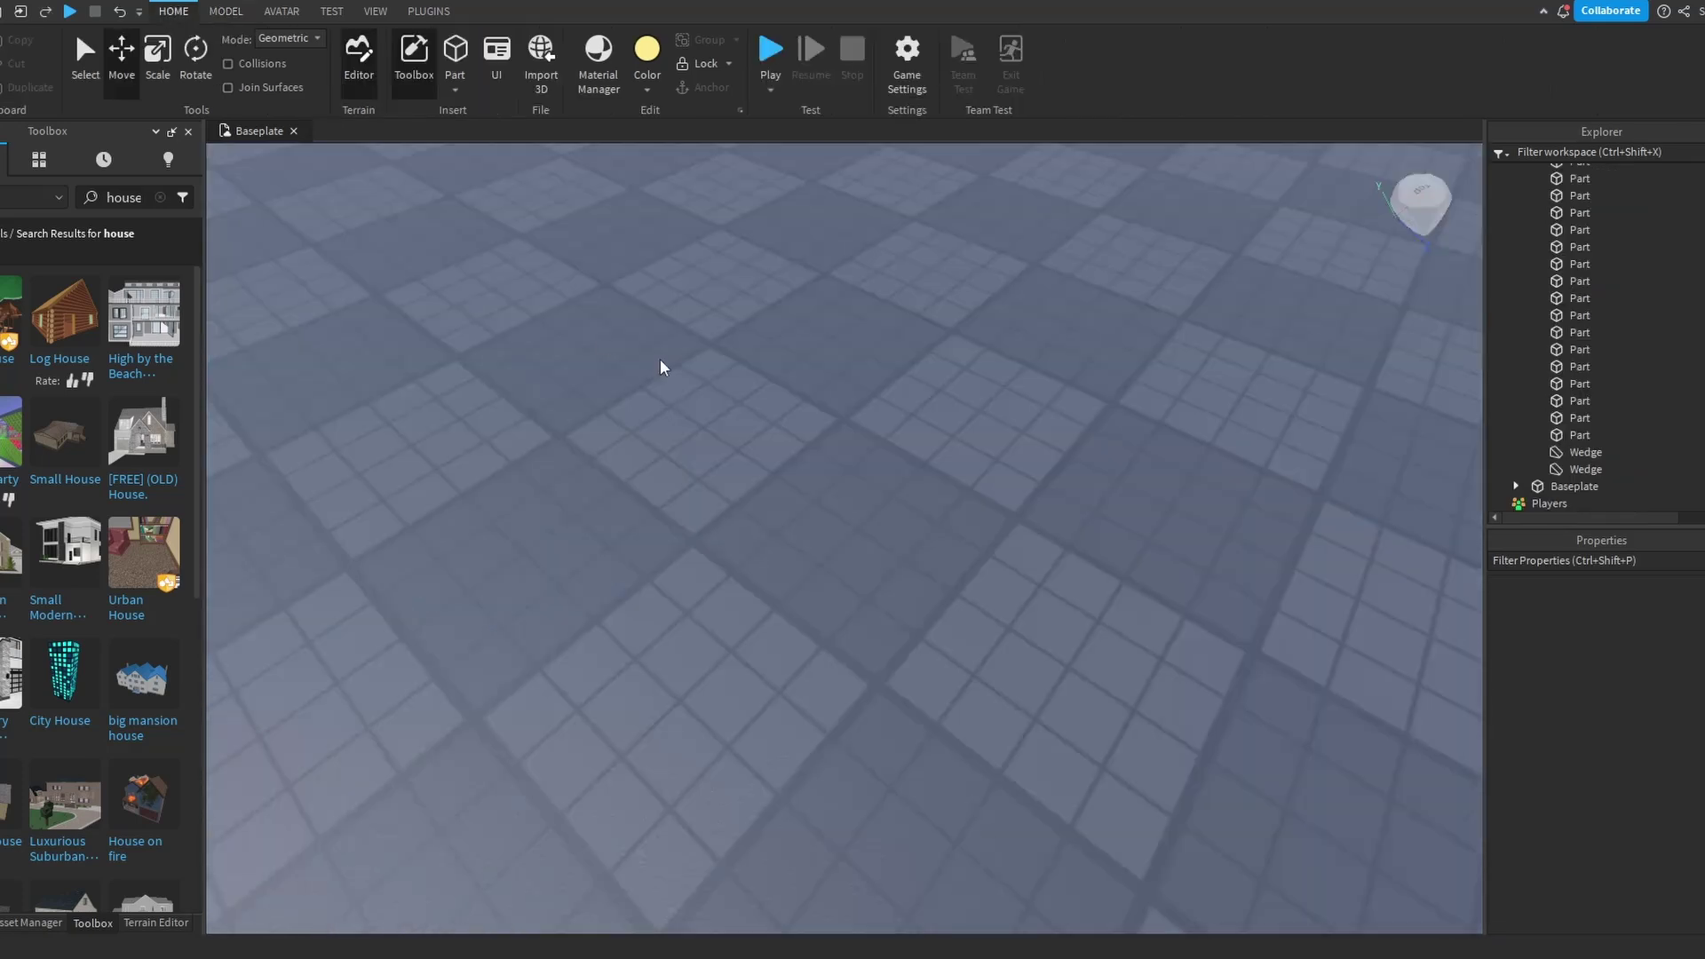
right_drag(660, 360, 667, 374)
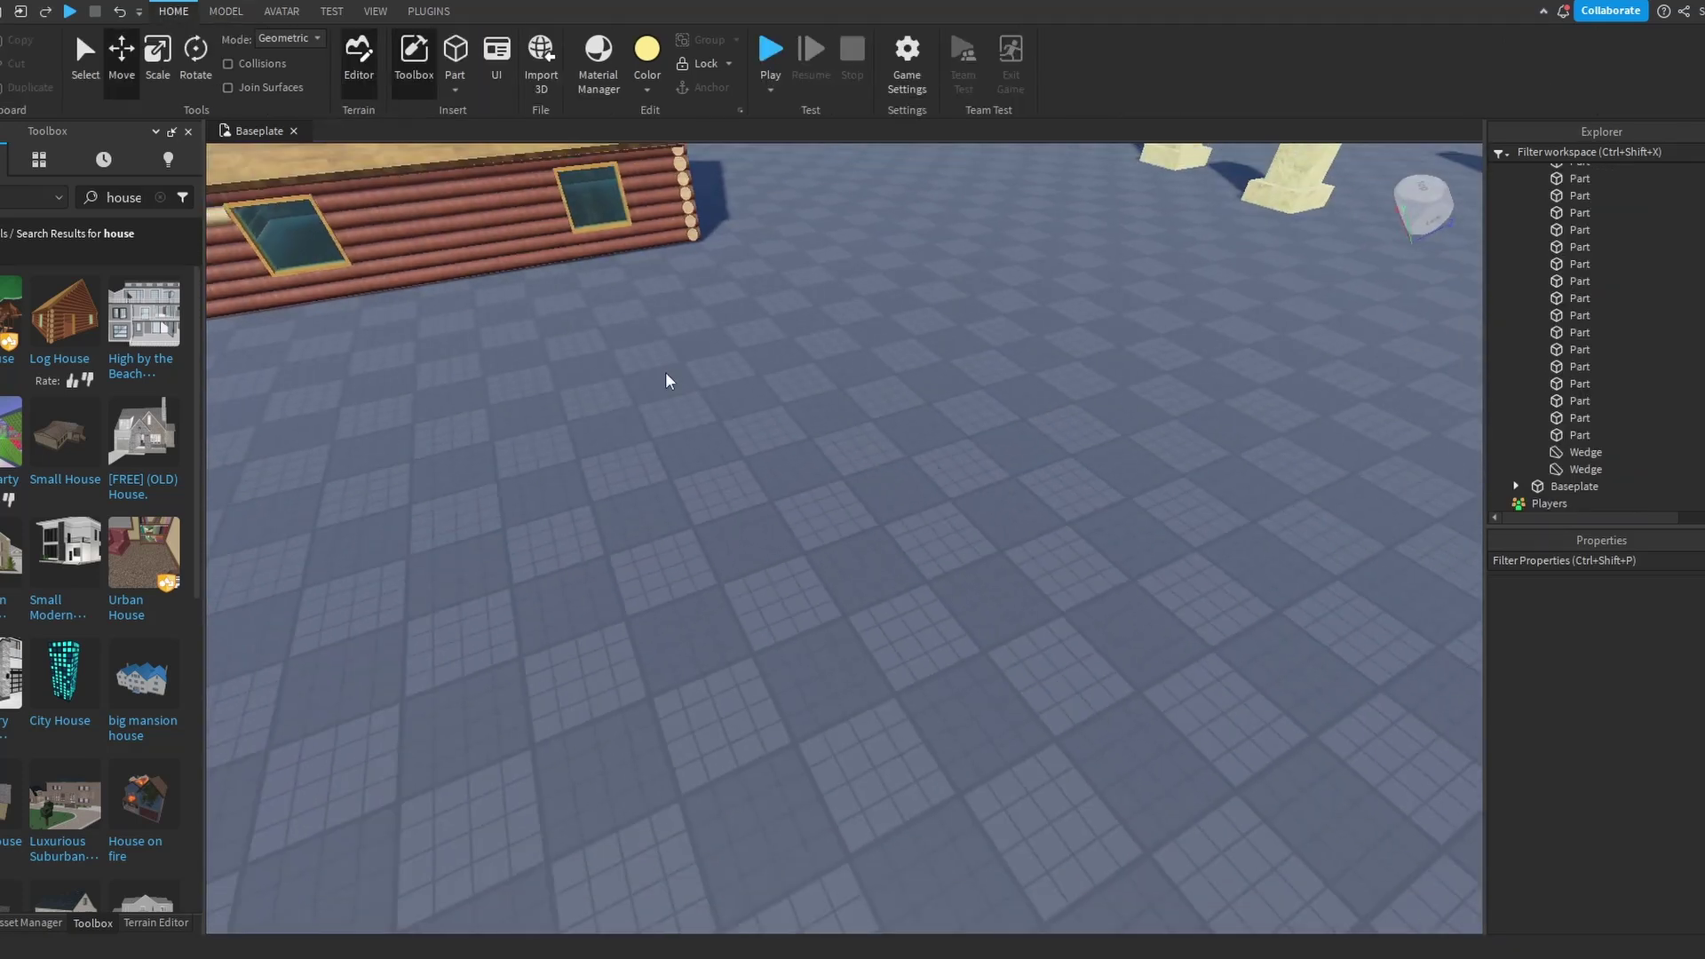
right_drag(703, 488, 703, 488)
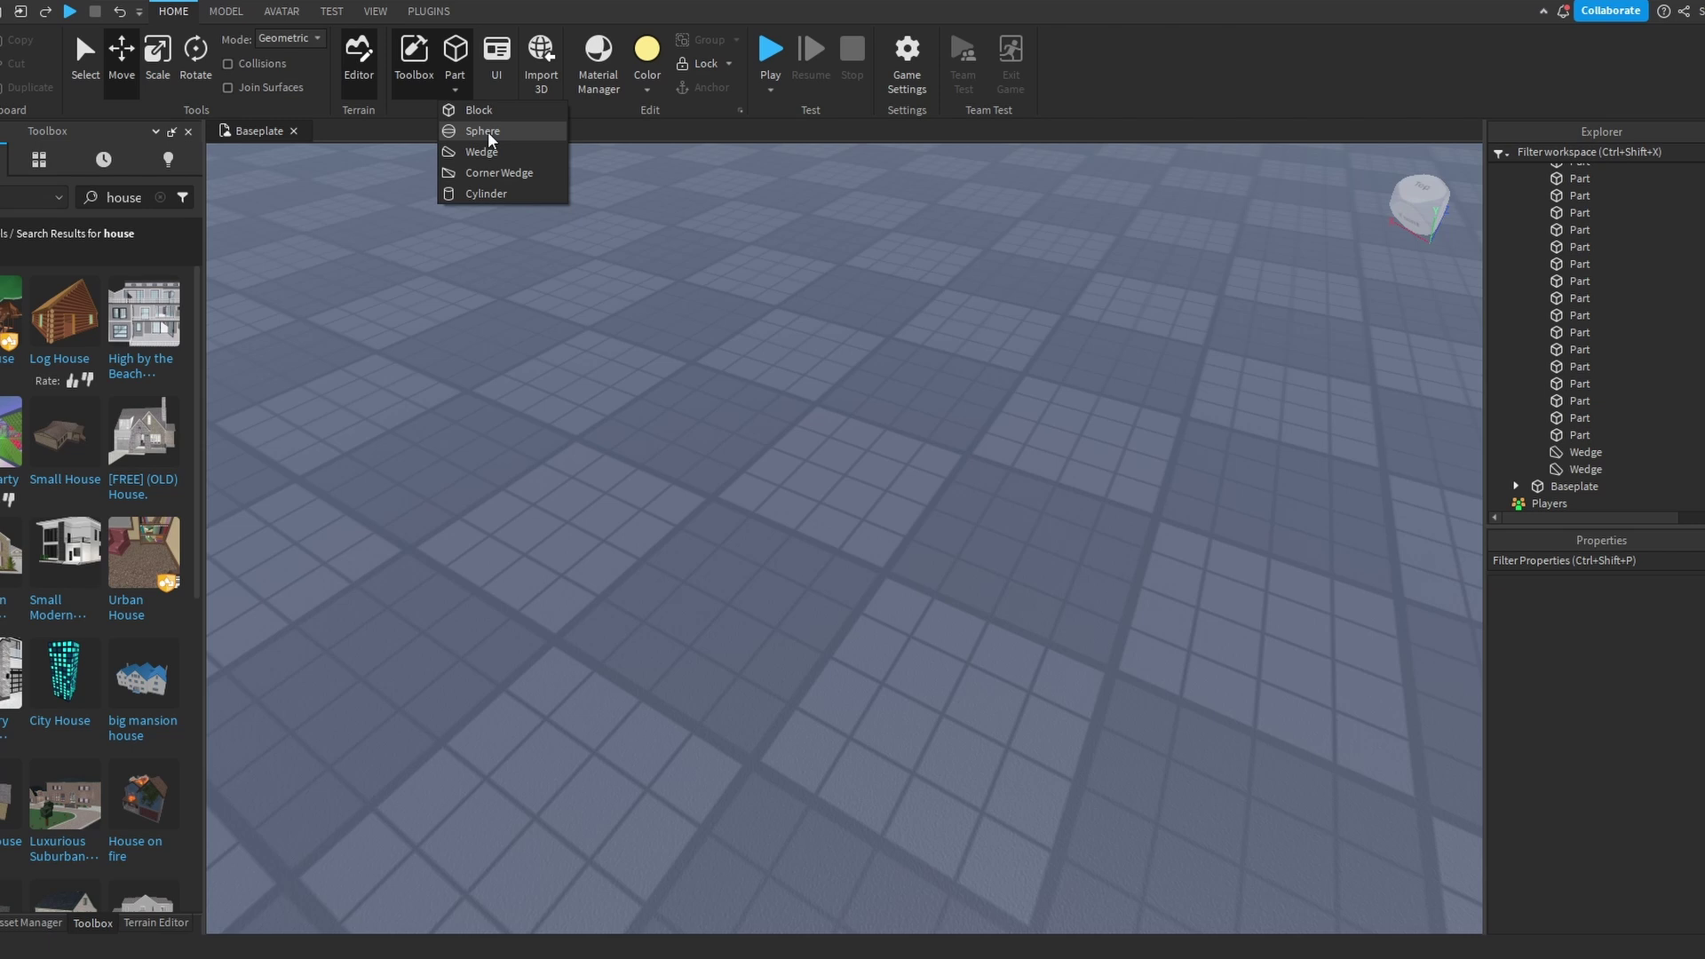
click(490, 192)
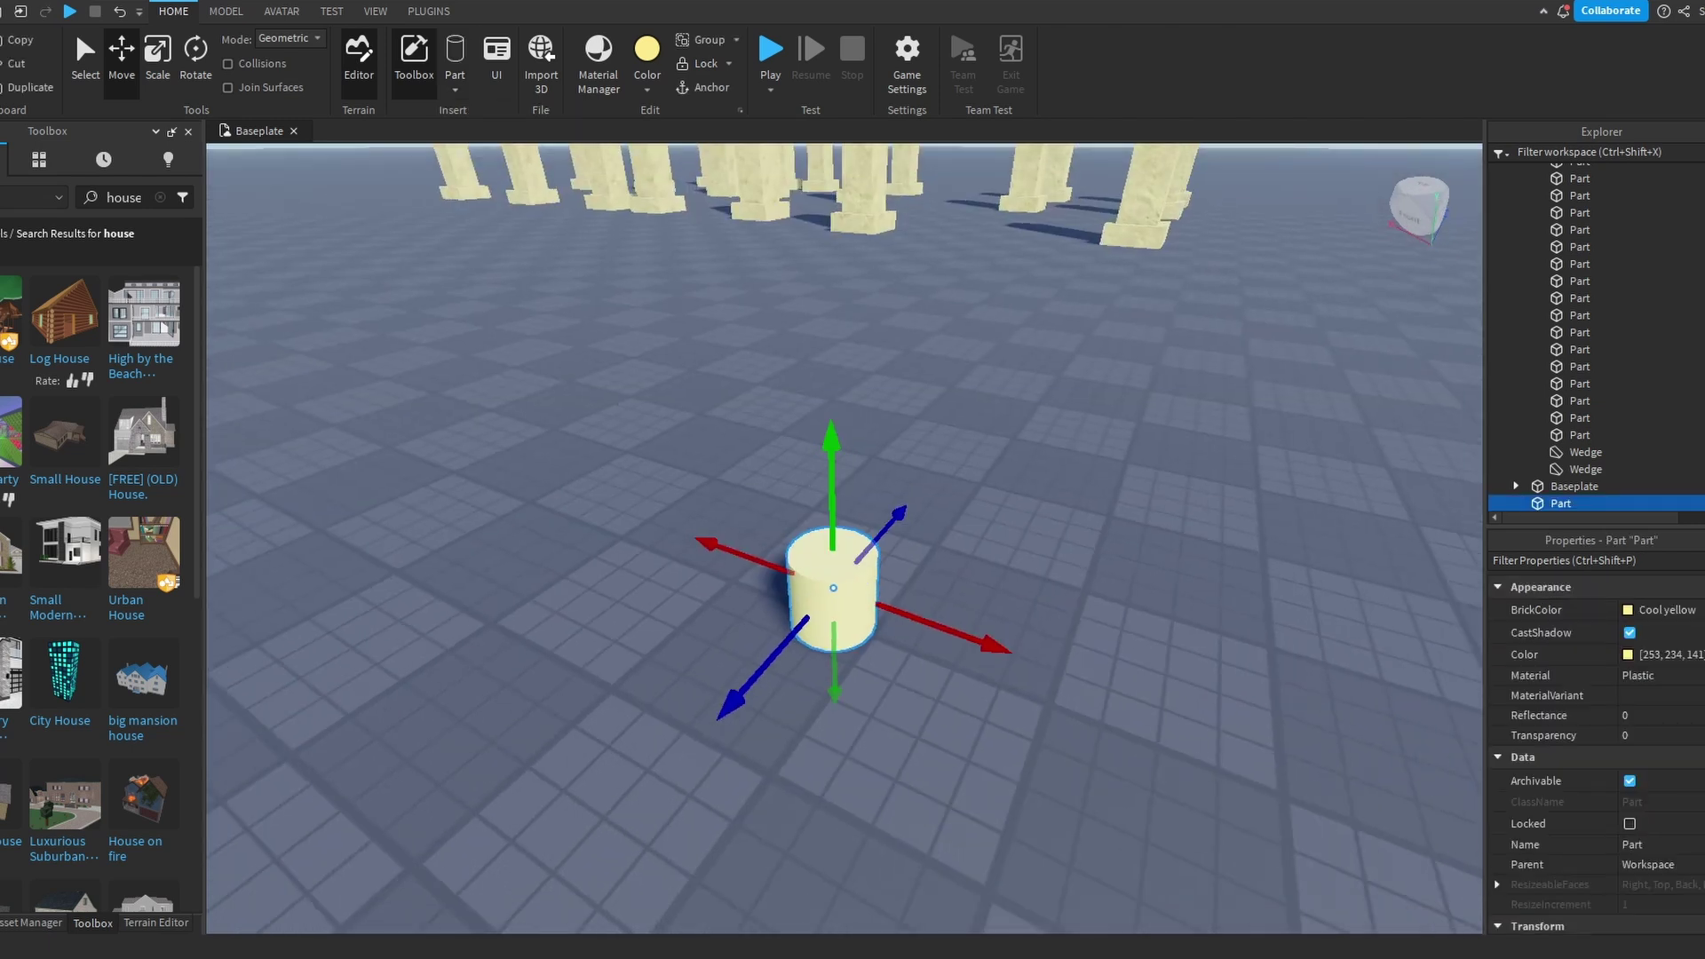
Scale the new cylinder into a wide, low disc
key(ctrl+3)
scroll(930, 614, up, 3)
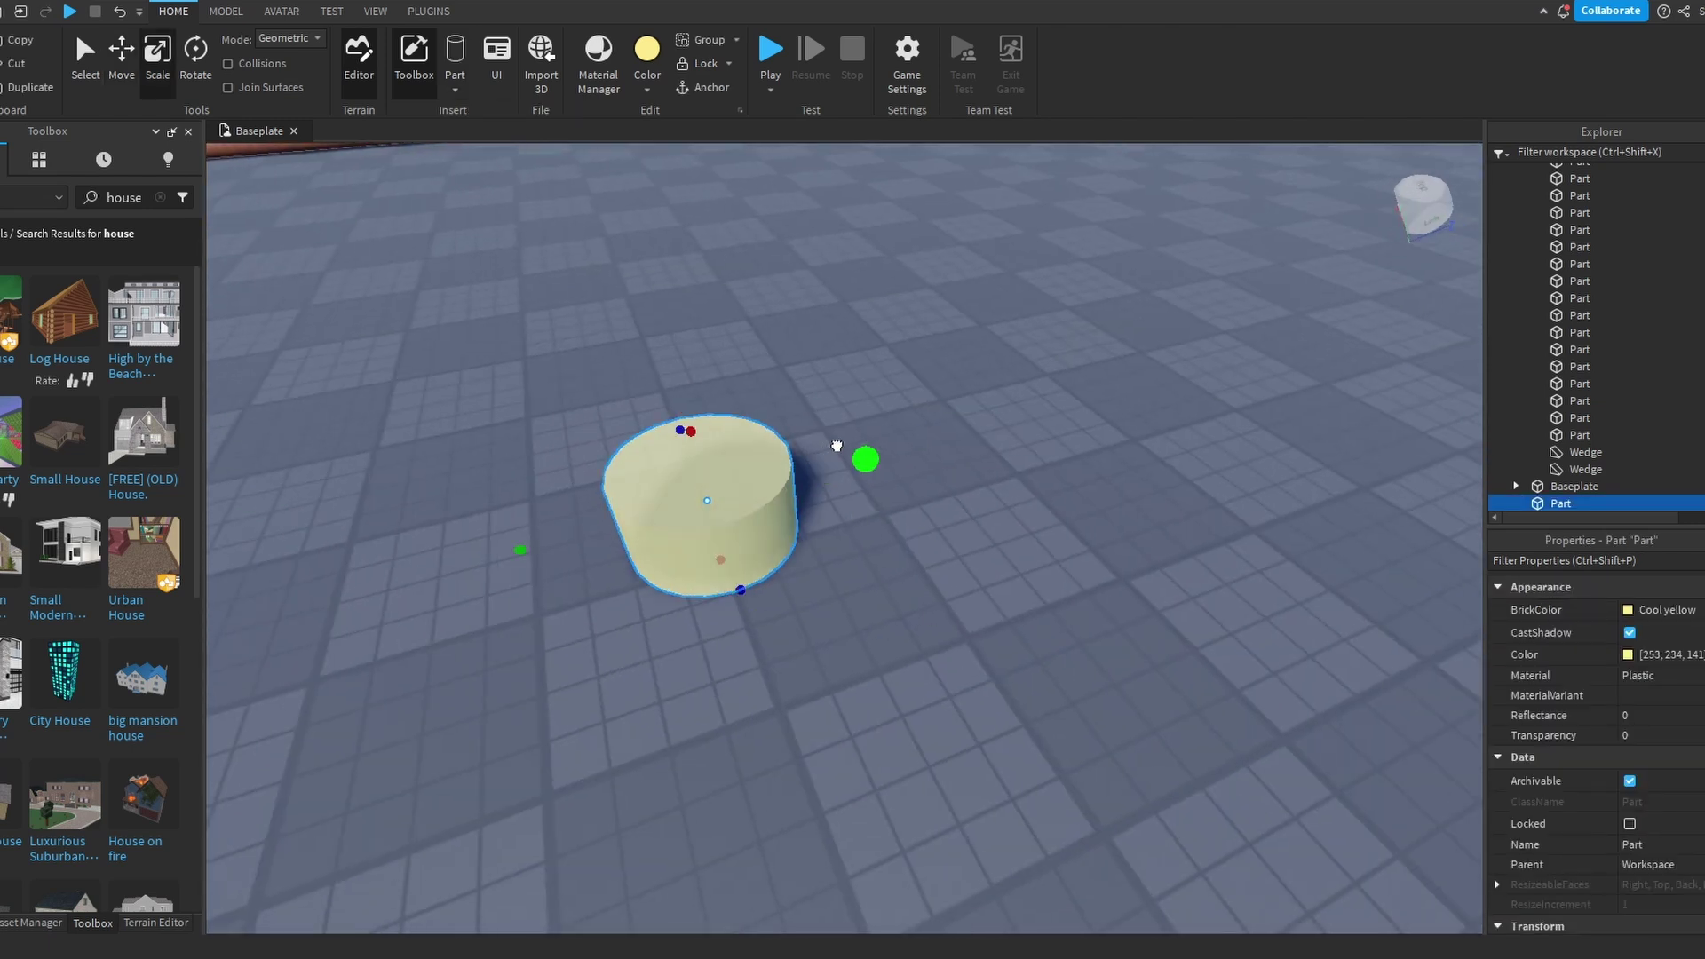
right_drag(774, 616, 754, 515)
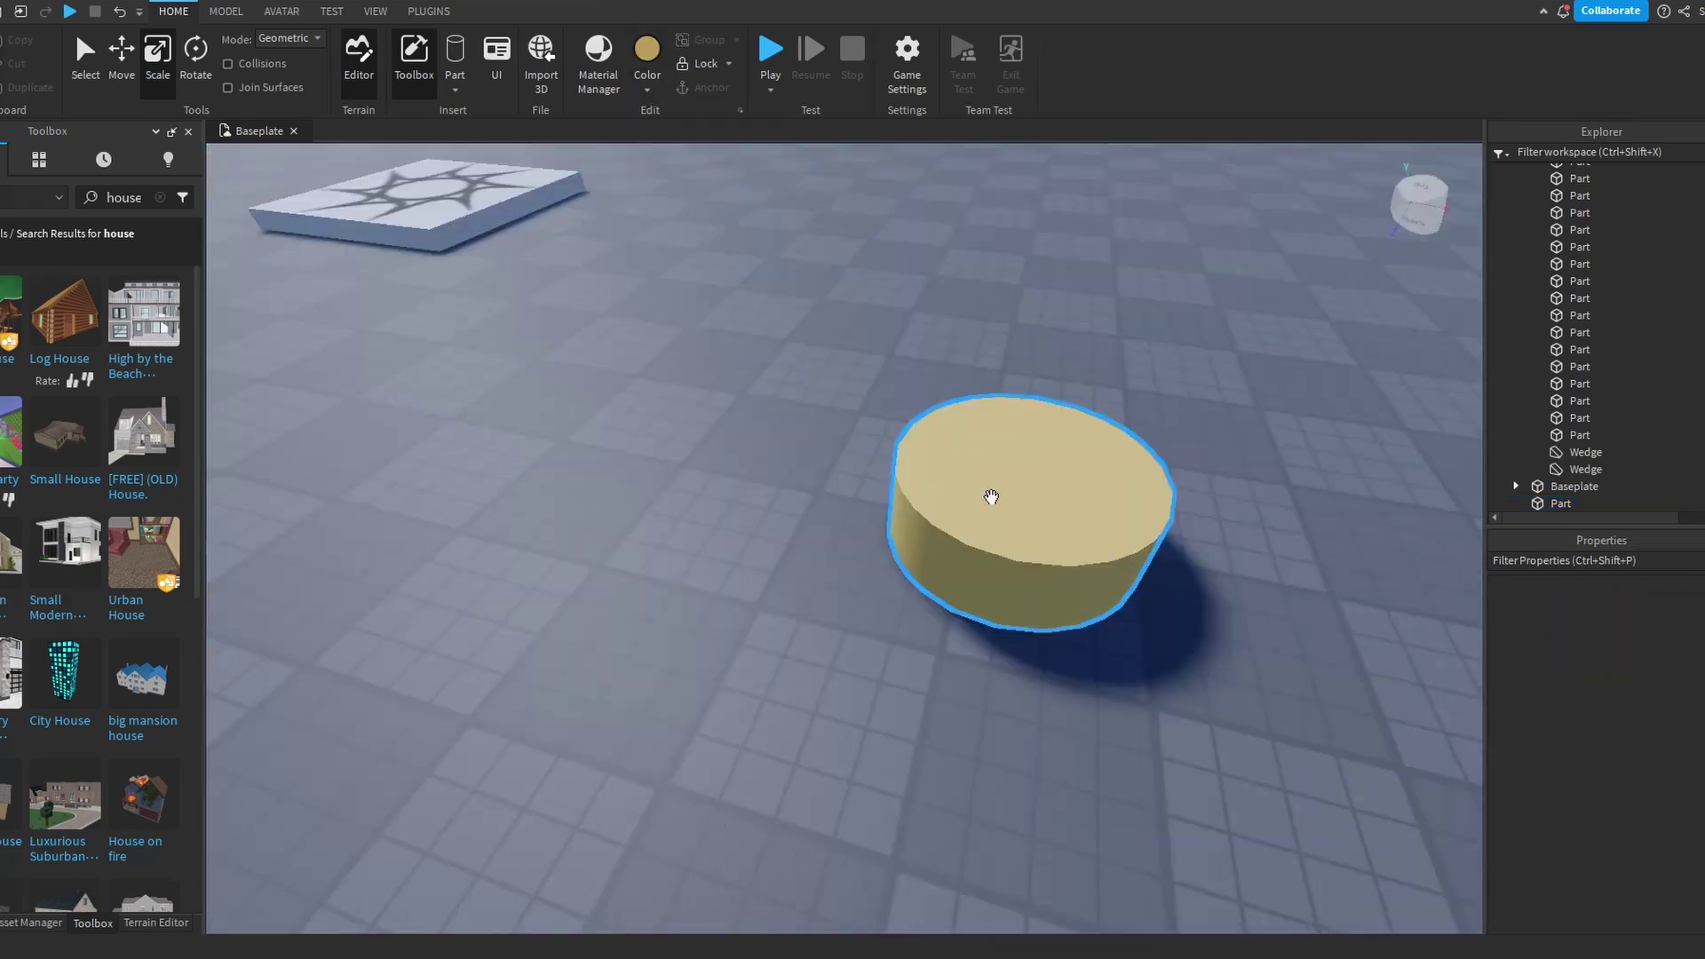
Duplicate the disc in place and stretch the copy upward so it rises above the original
scroll(963, 494, up, 3)
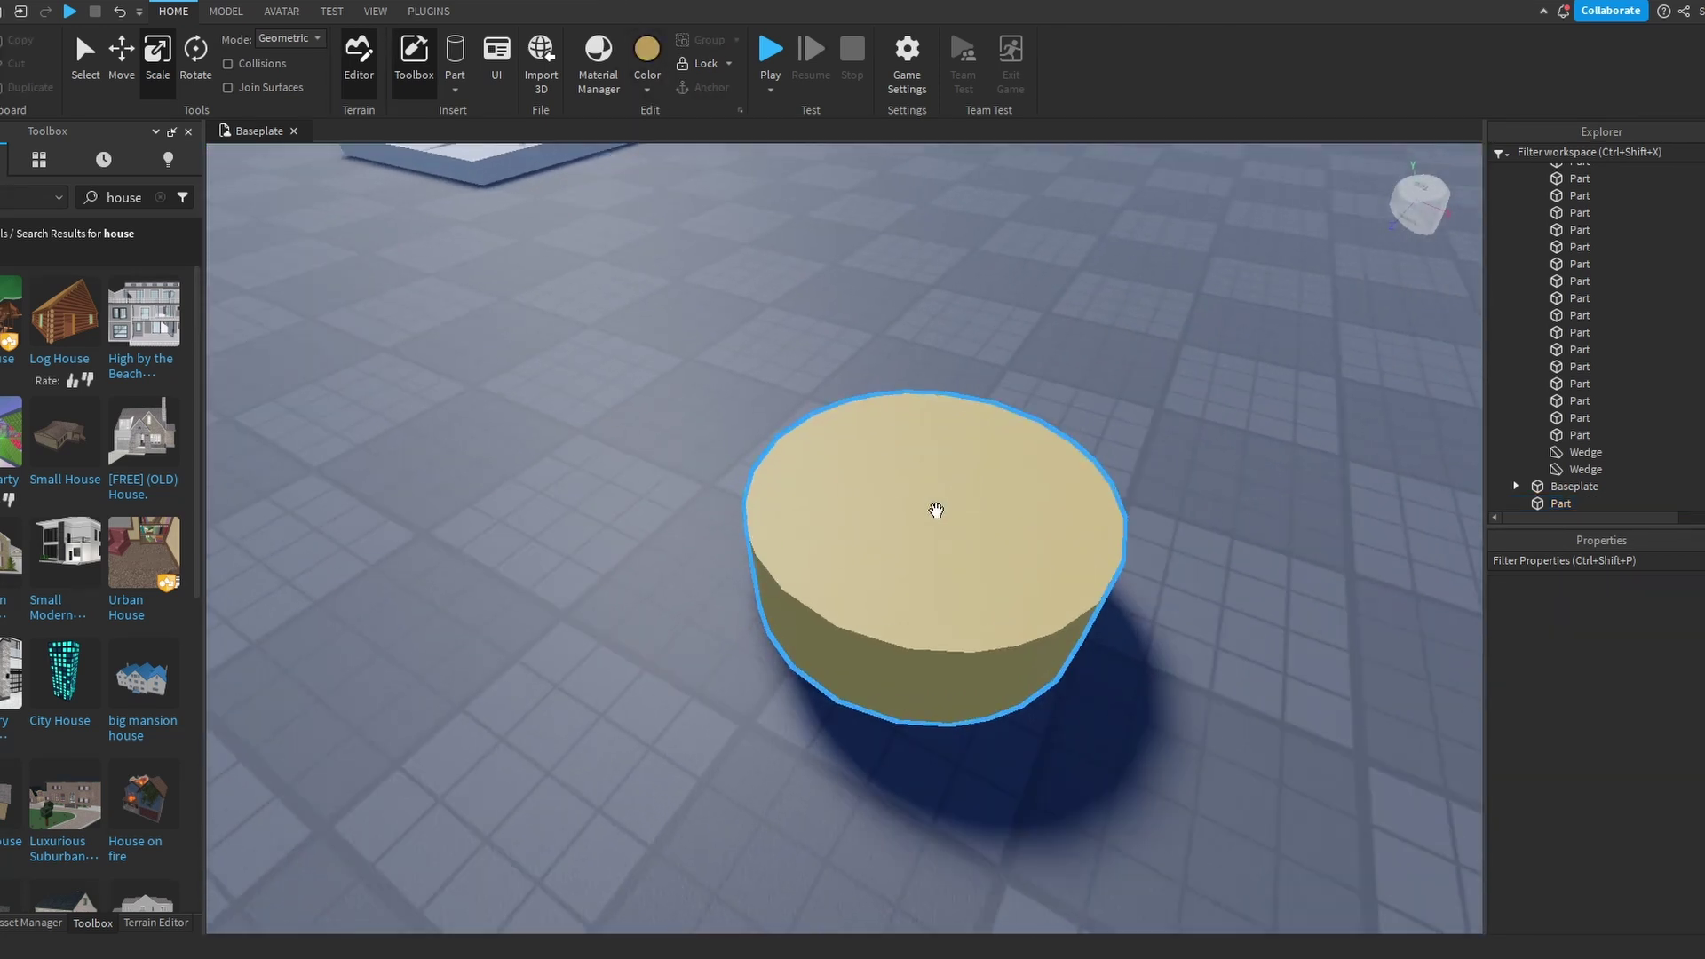
right_drag(933, 533, 843, 538)
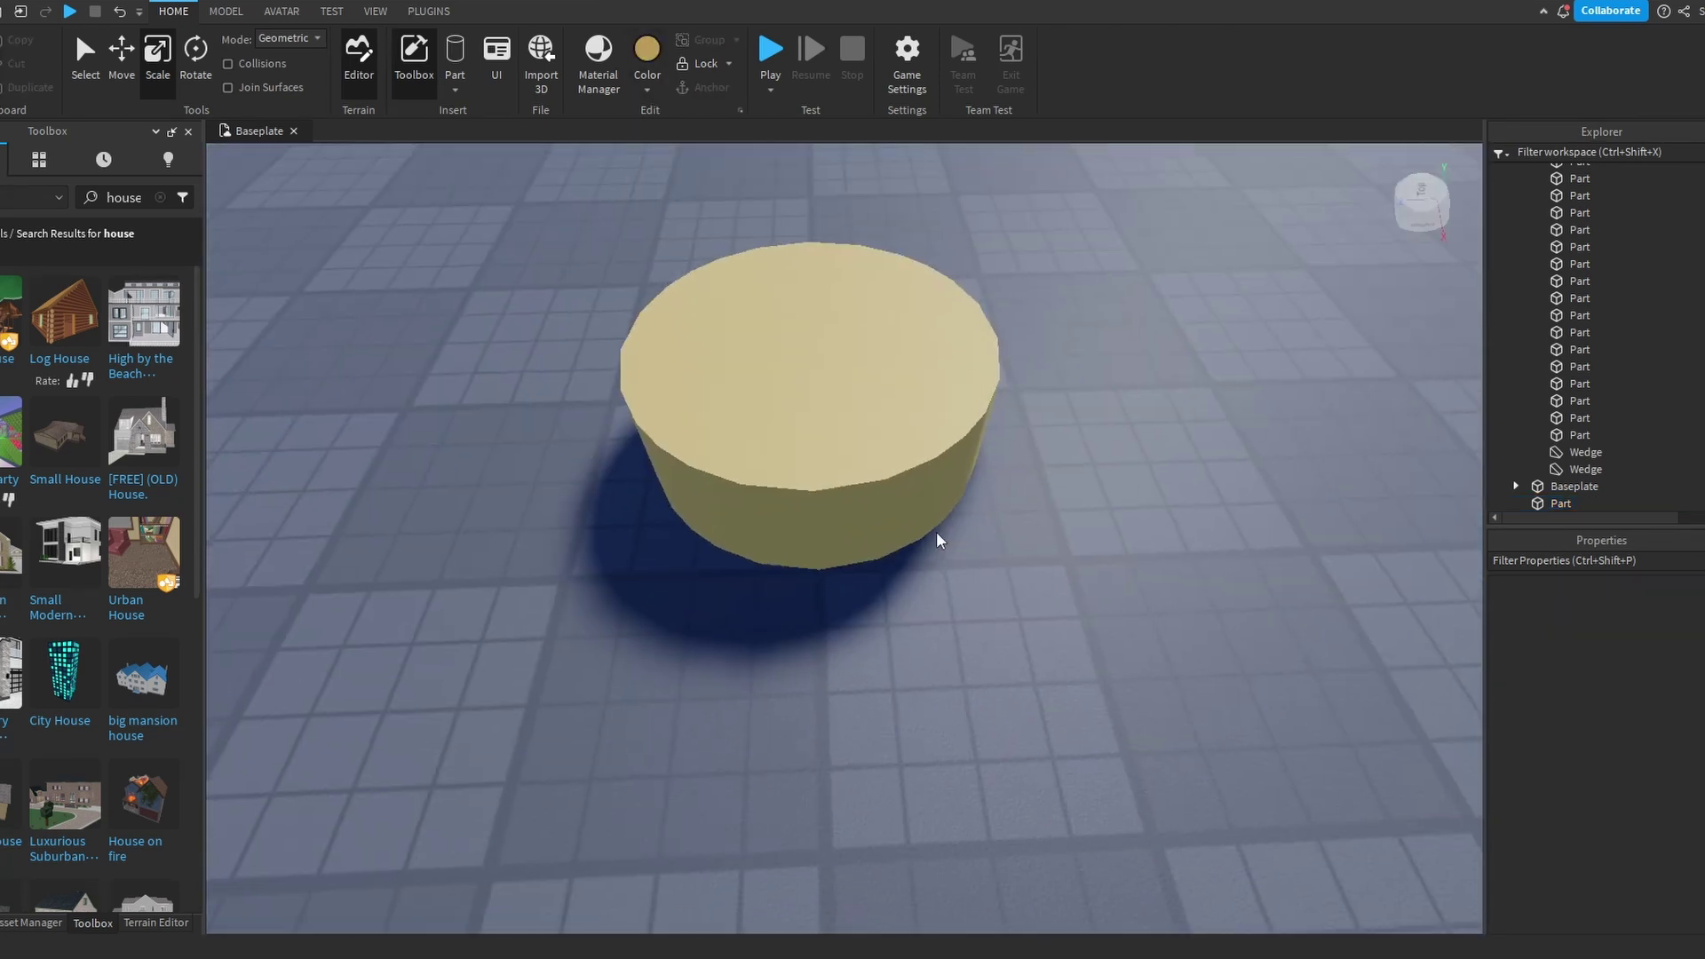
scroll(843, 537, down, 3)
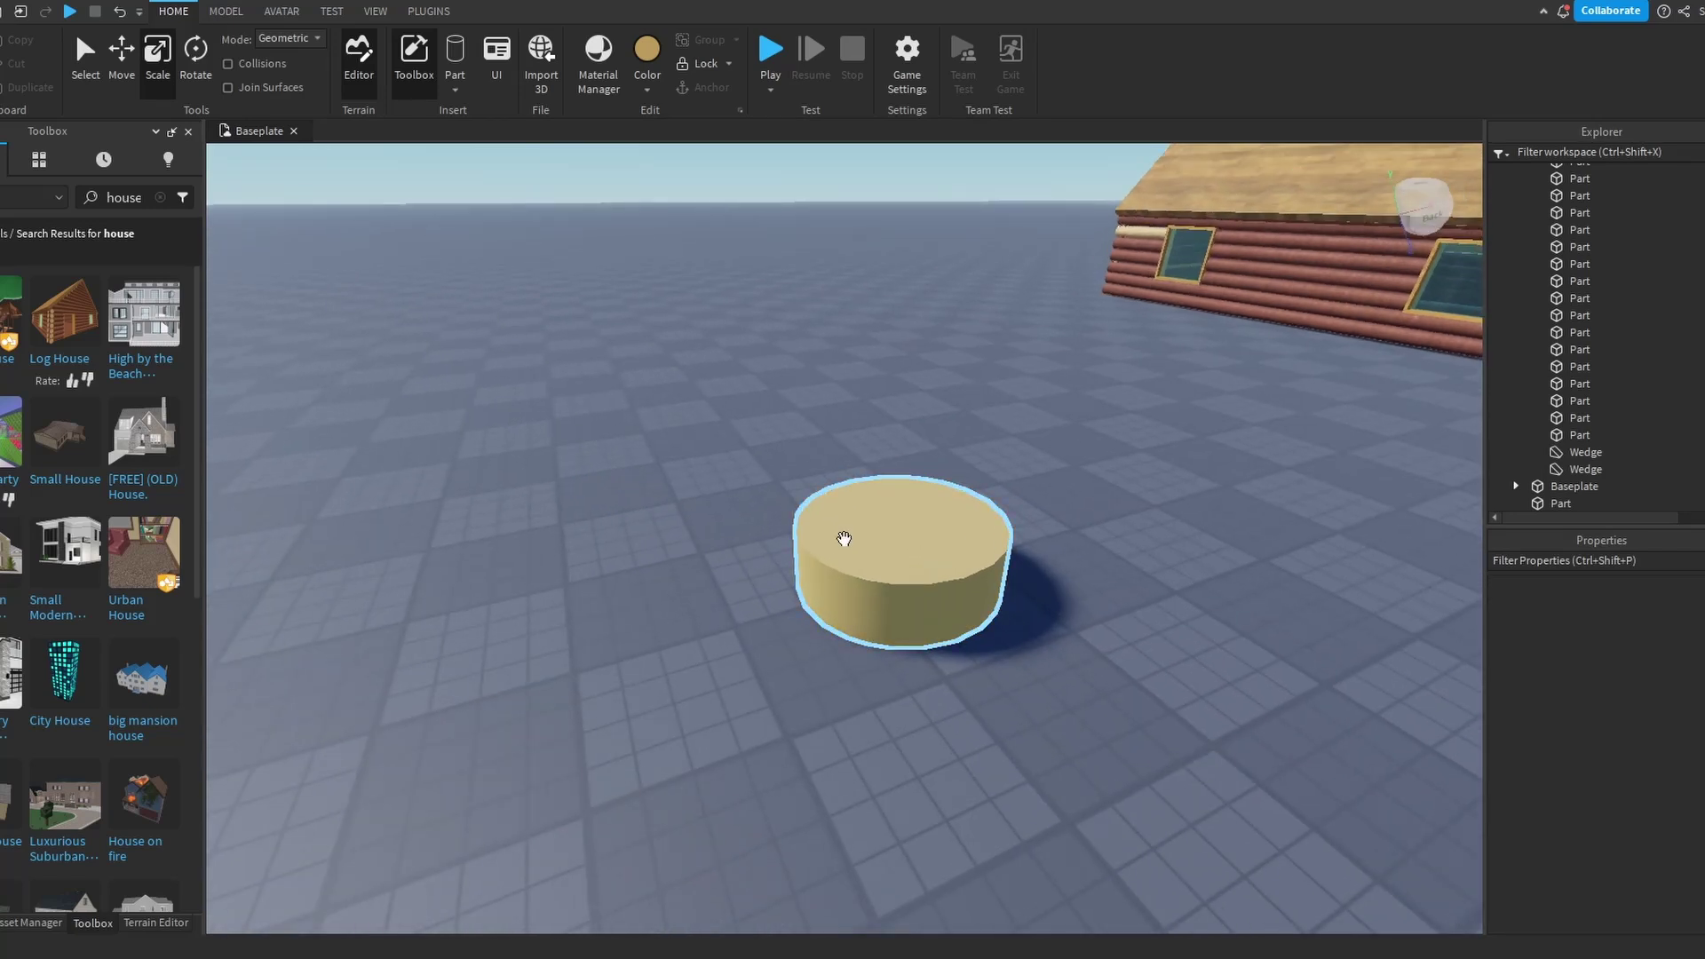
click(844, 539)
key(ctrl+d)
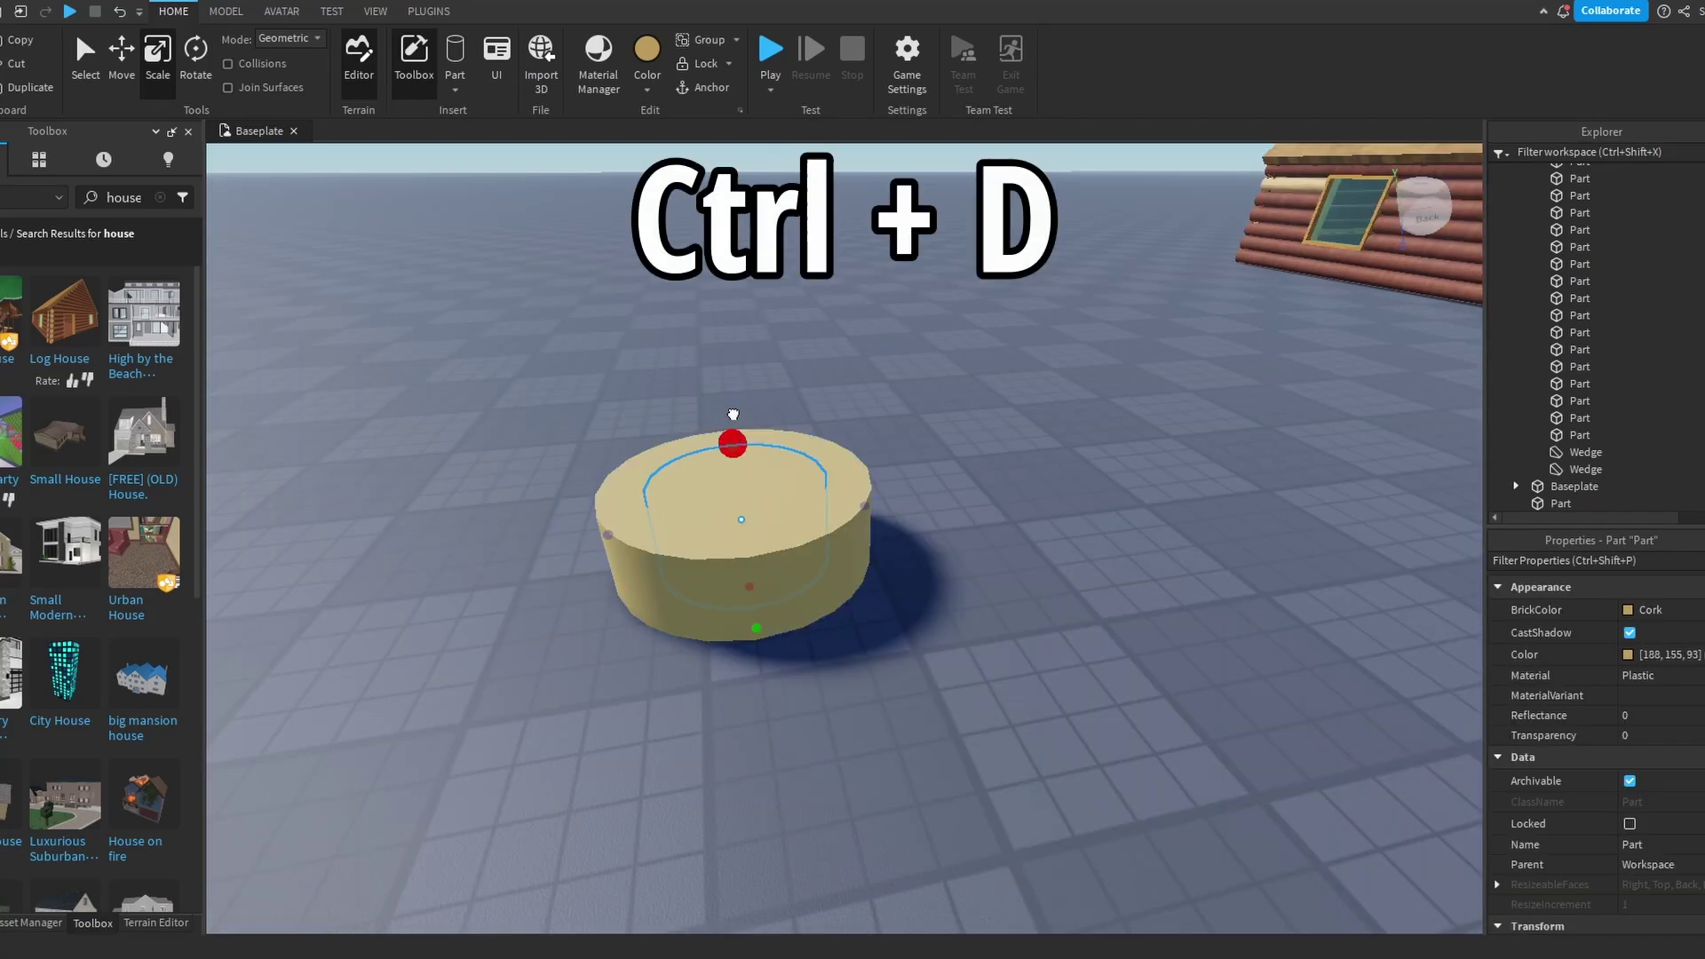
drag(733, 415, 721, 284)
Narrow the tall copy into a slim column through the middle of the disc, then deselect it
right_drag(889, 425, 887, 421)
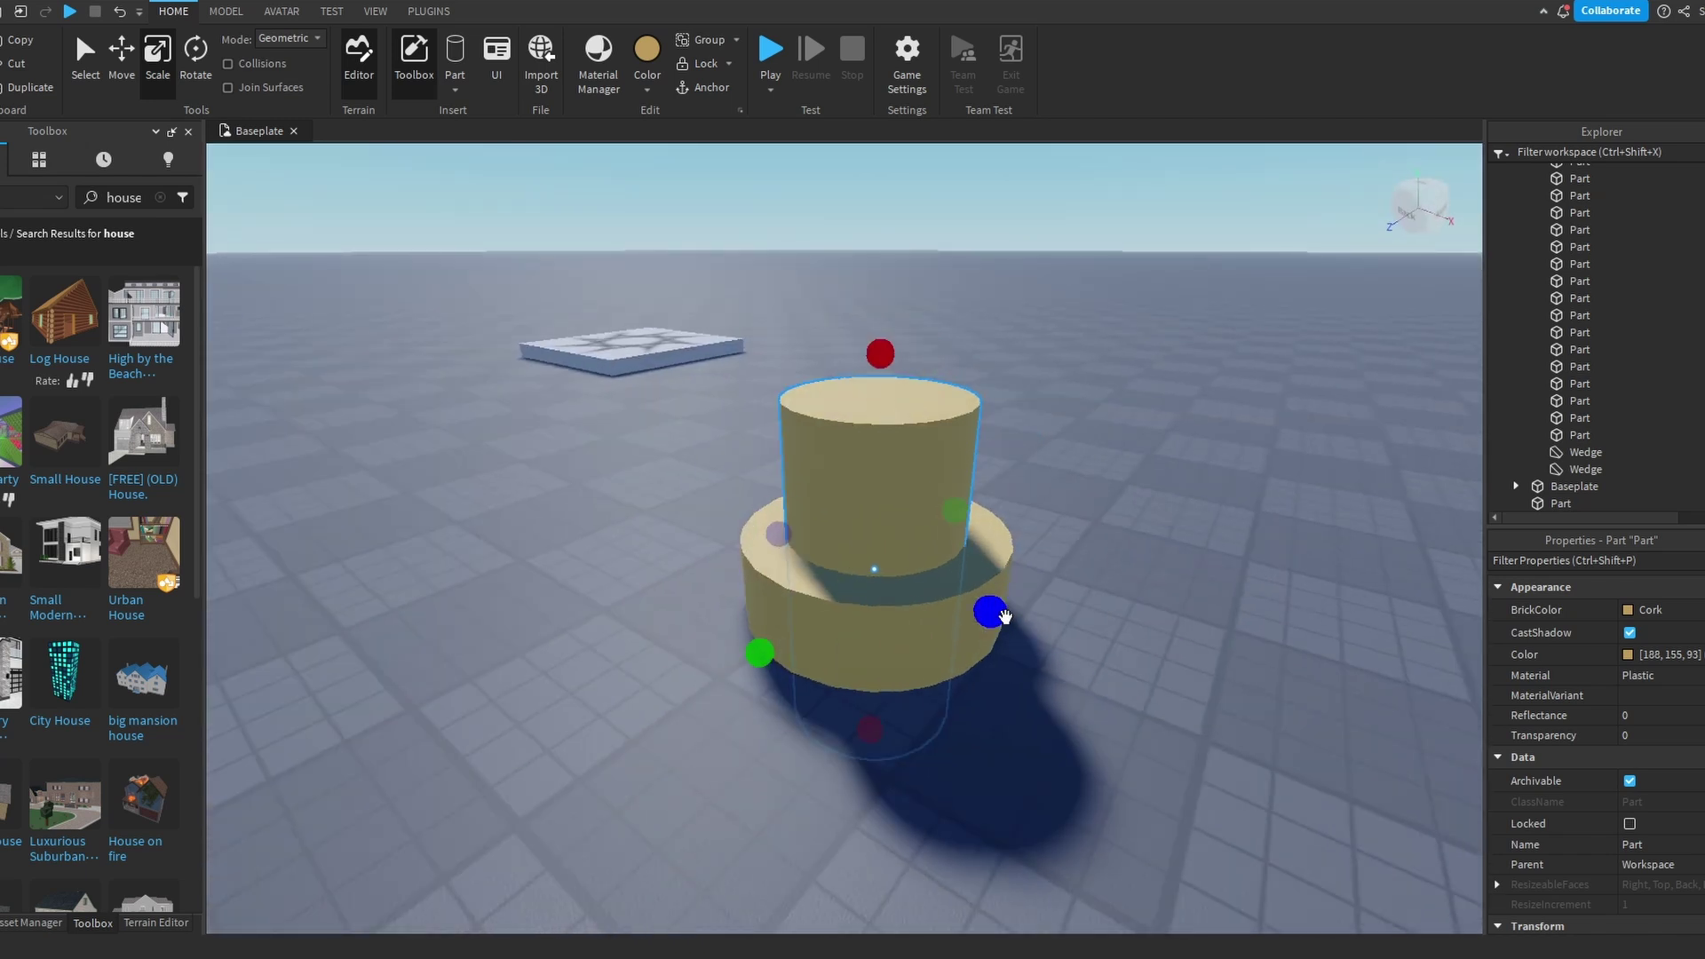
drag(1005, 616, 959, 599)
right_drag(960, 599, 973, 613)
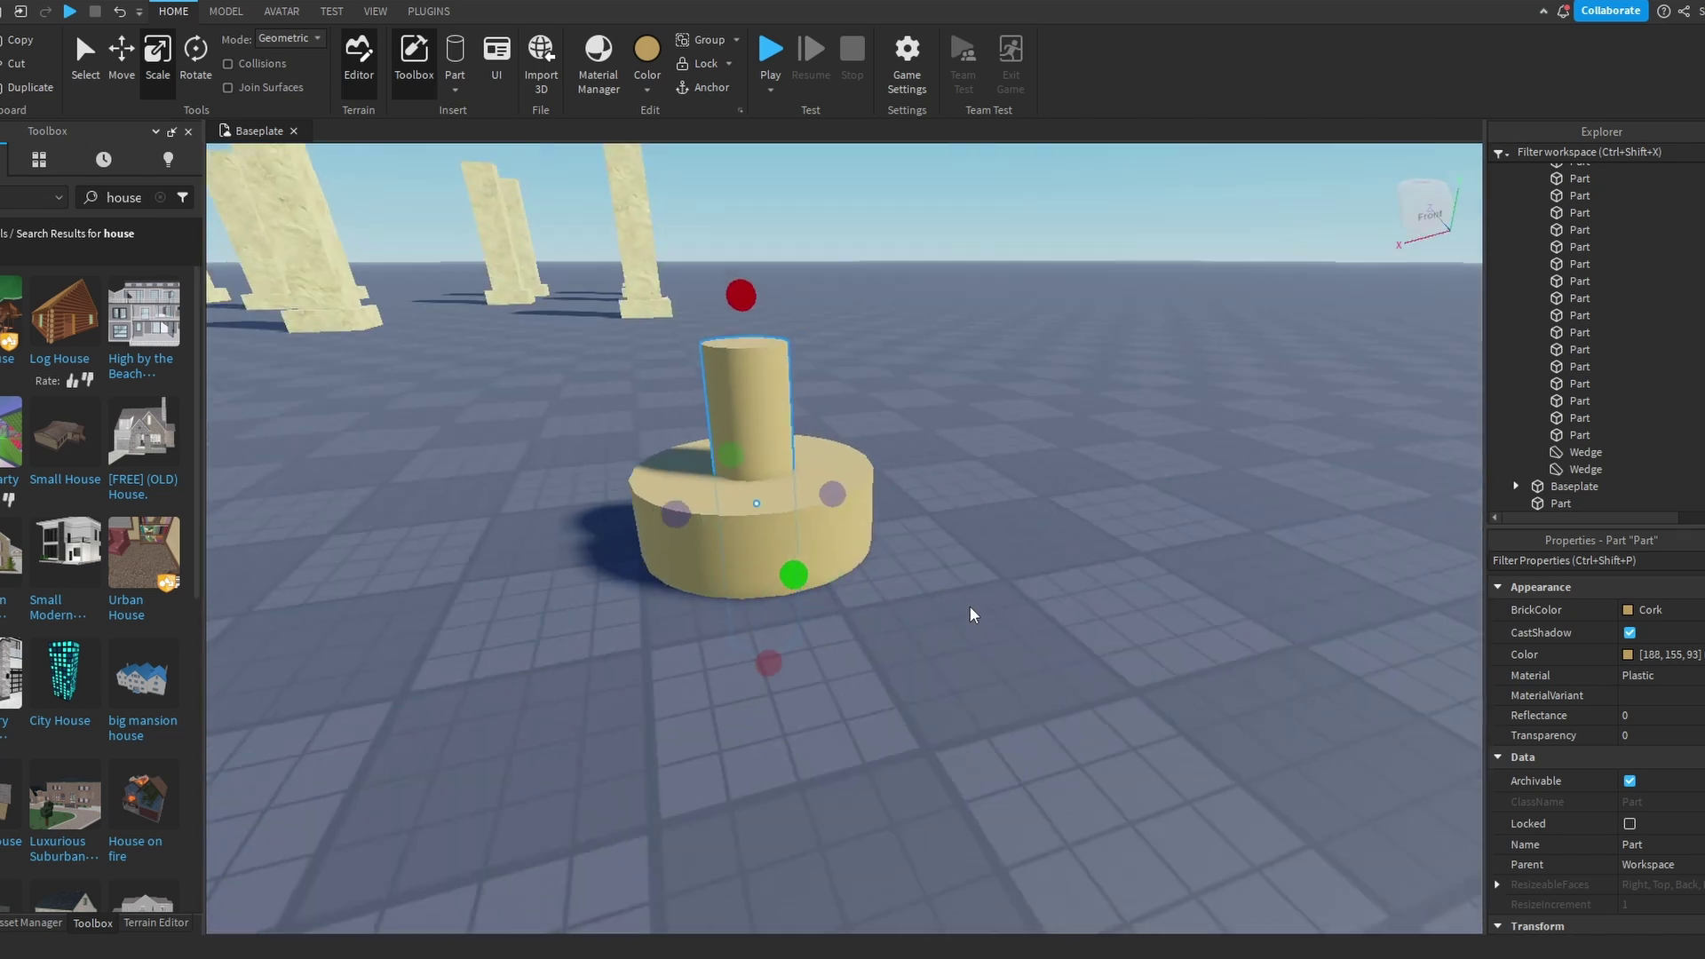
scroll(971, 611, up, 2)
scroll(699, 292, up, 3)
right_drag(699, 291, 702, 290)
scroll(702, 291, down, 3)
click(1163, 558)
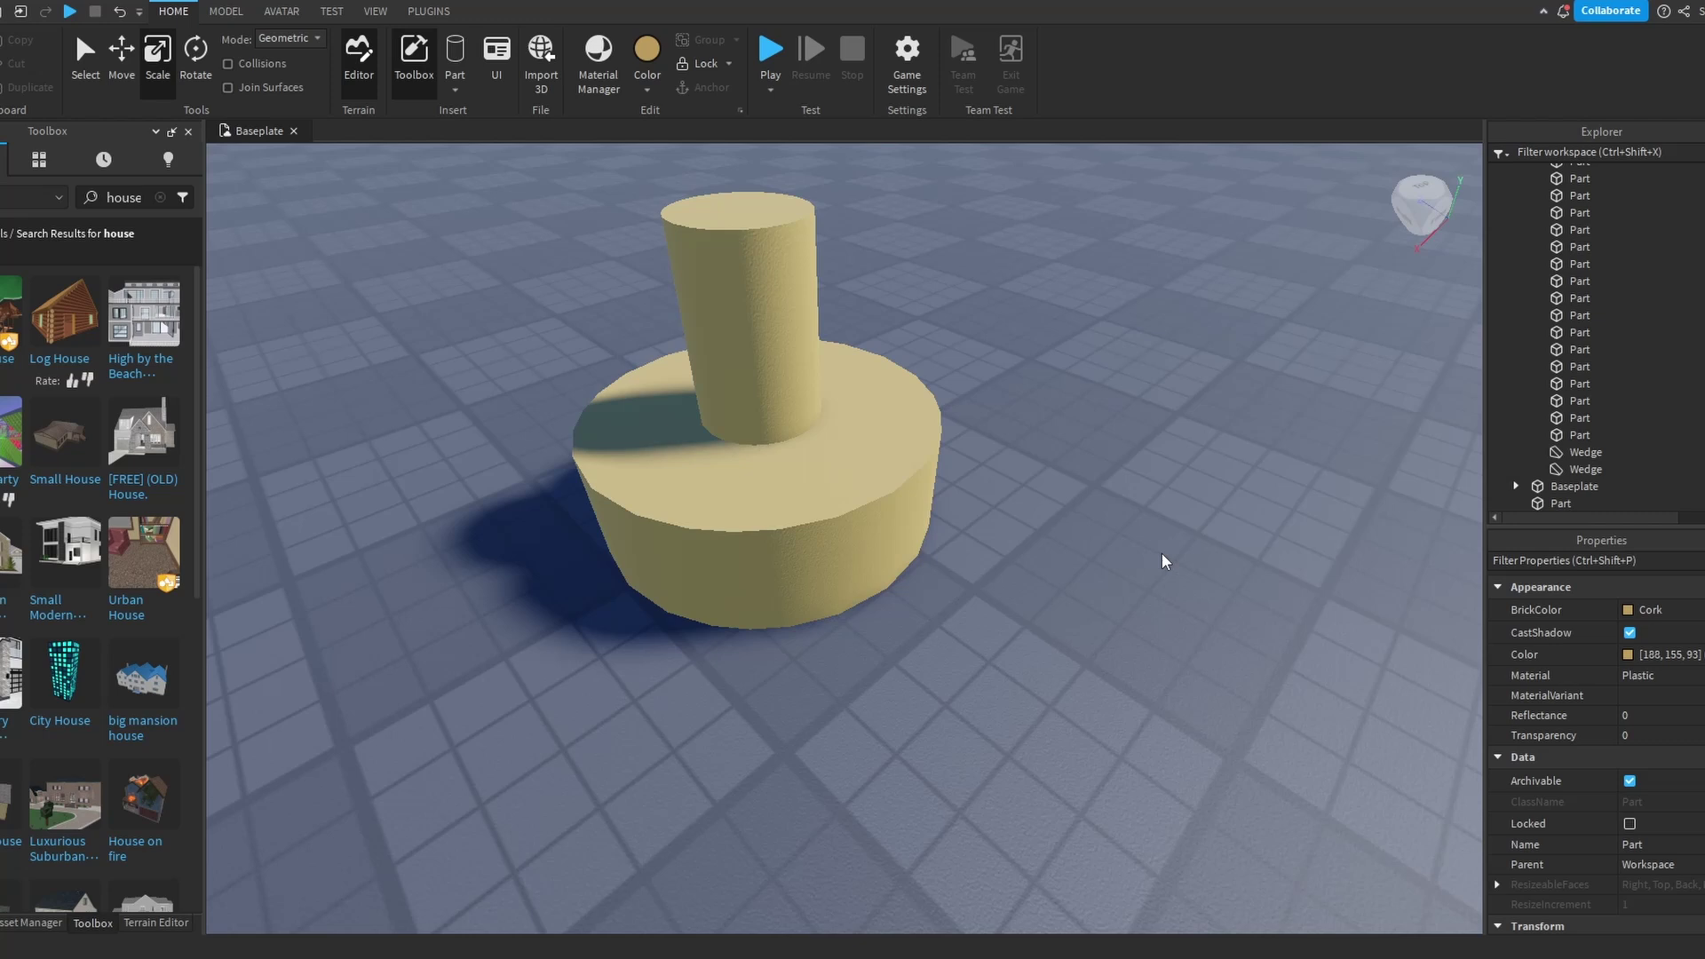
right_drag(1164, 561, 1164, 561)
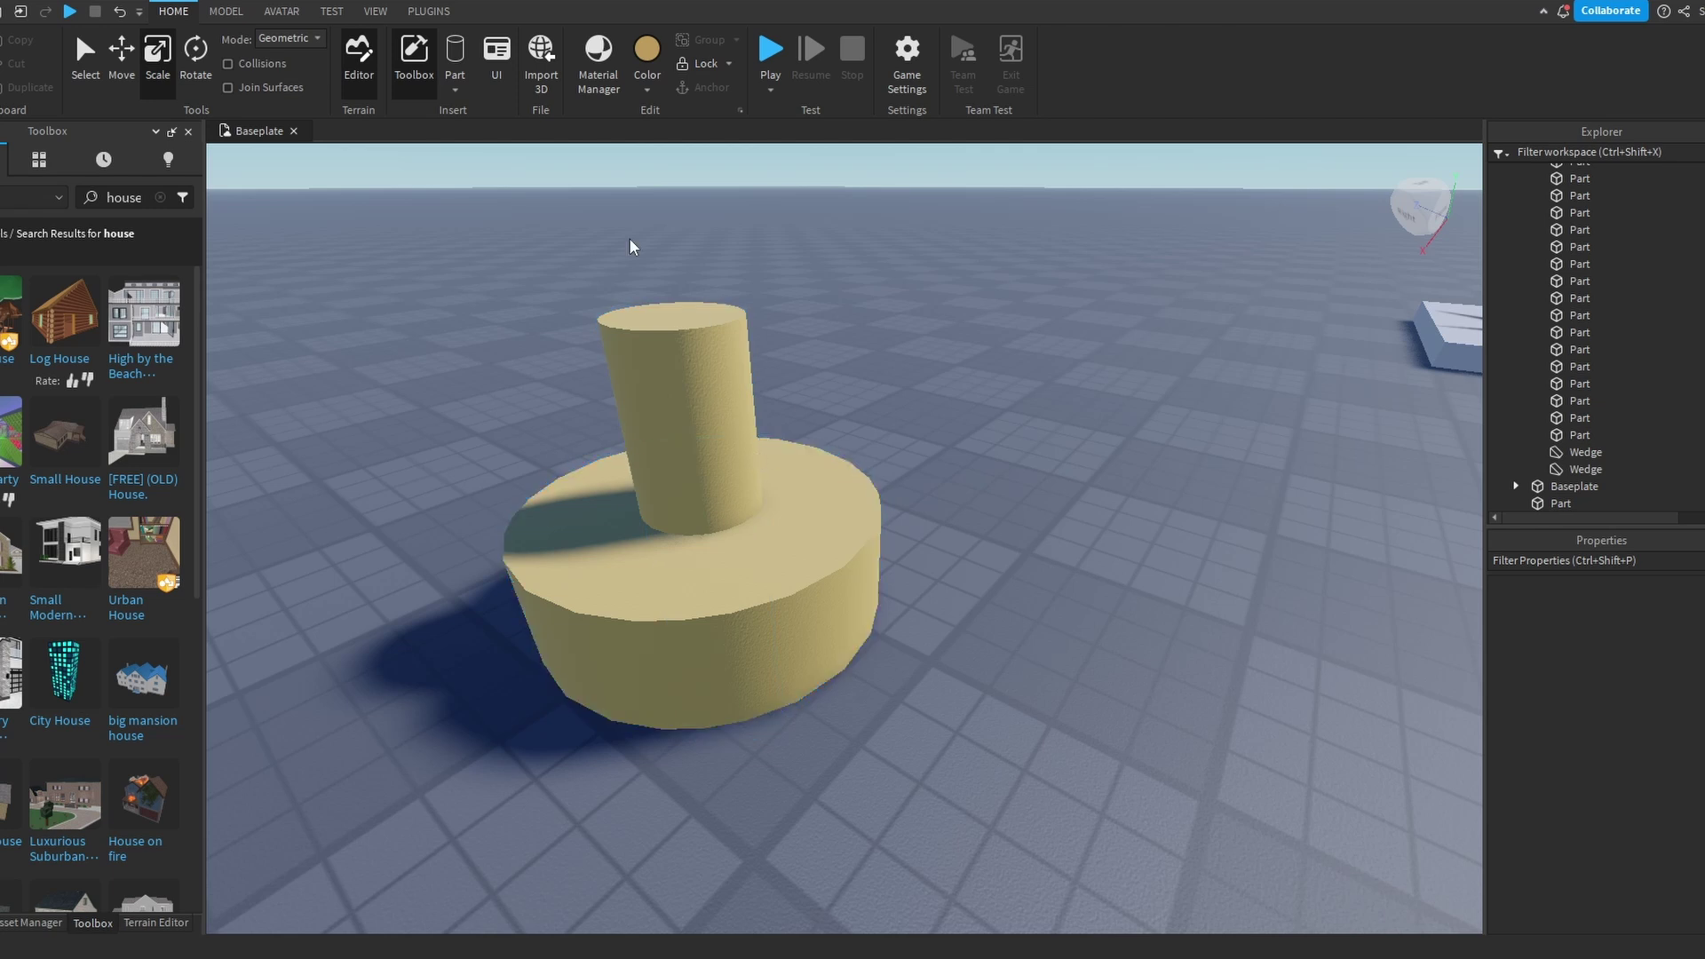
Negate the slim column standing in the disc
click(225, 13)
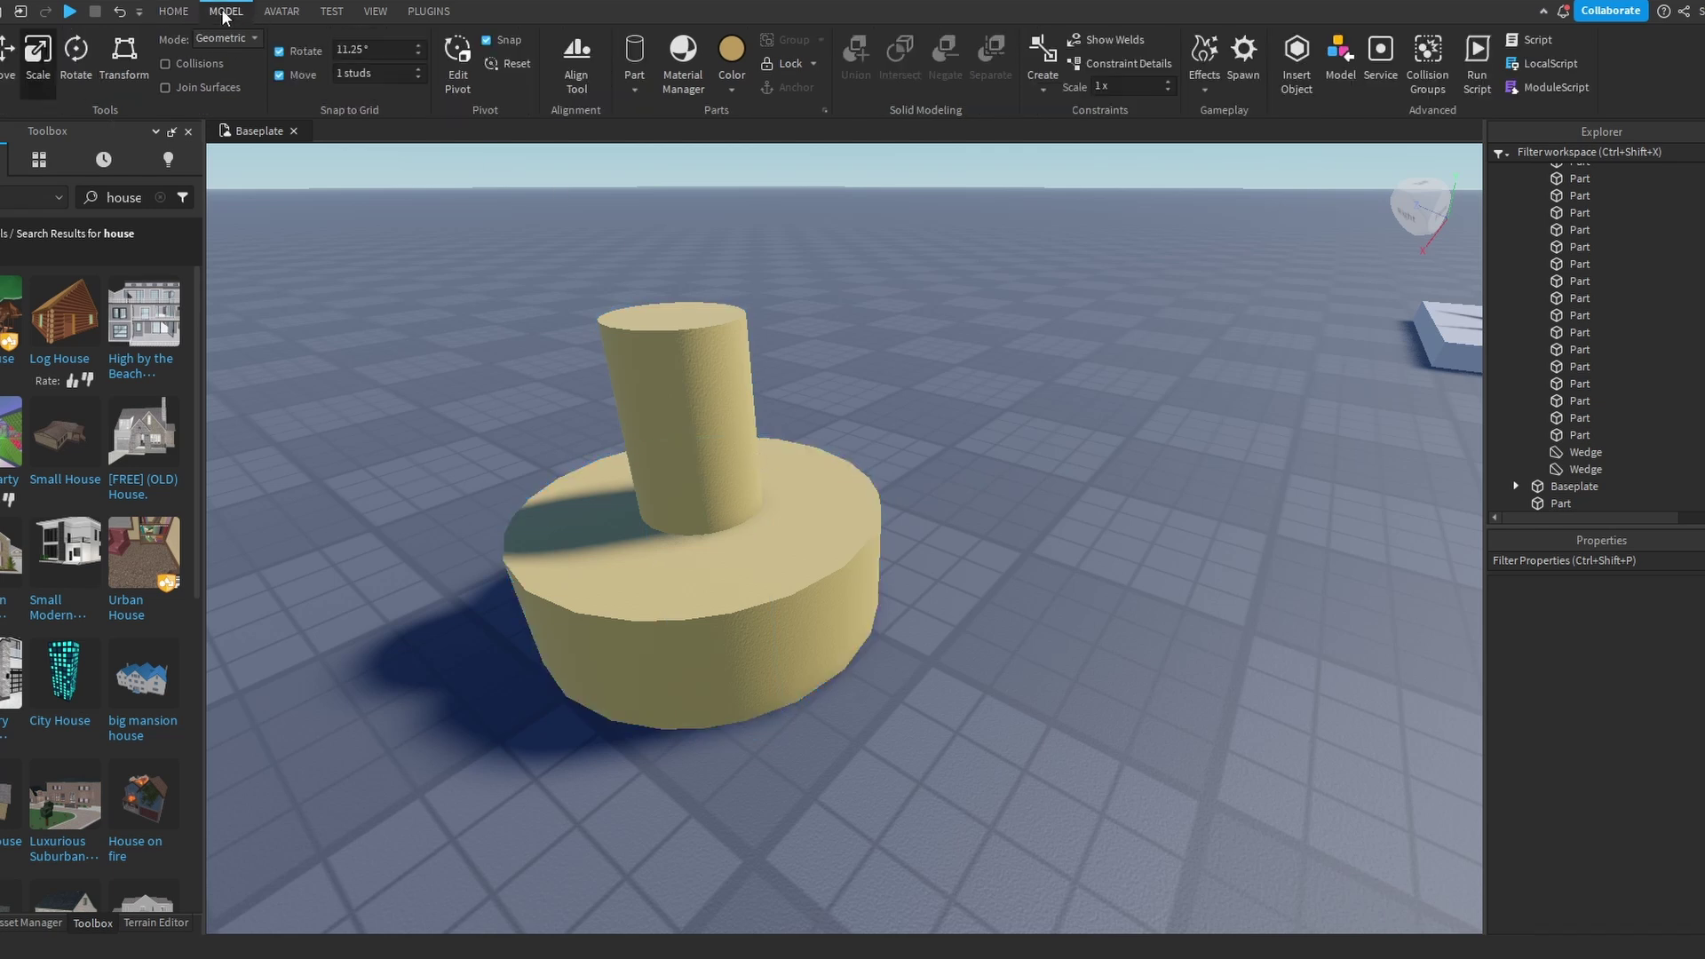
click(684, 393)
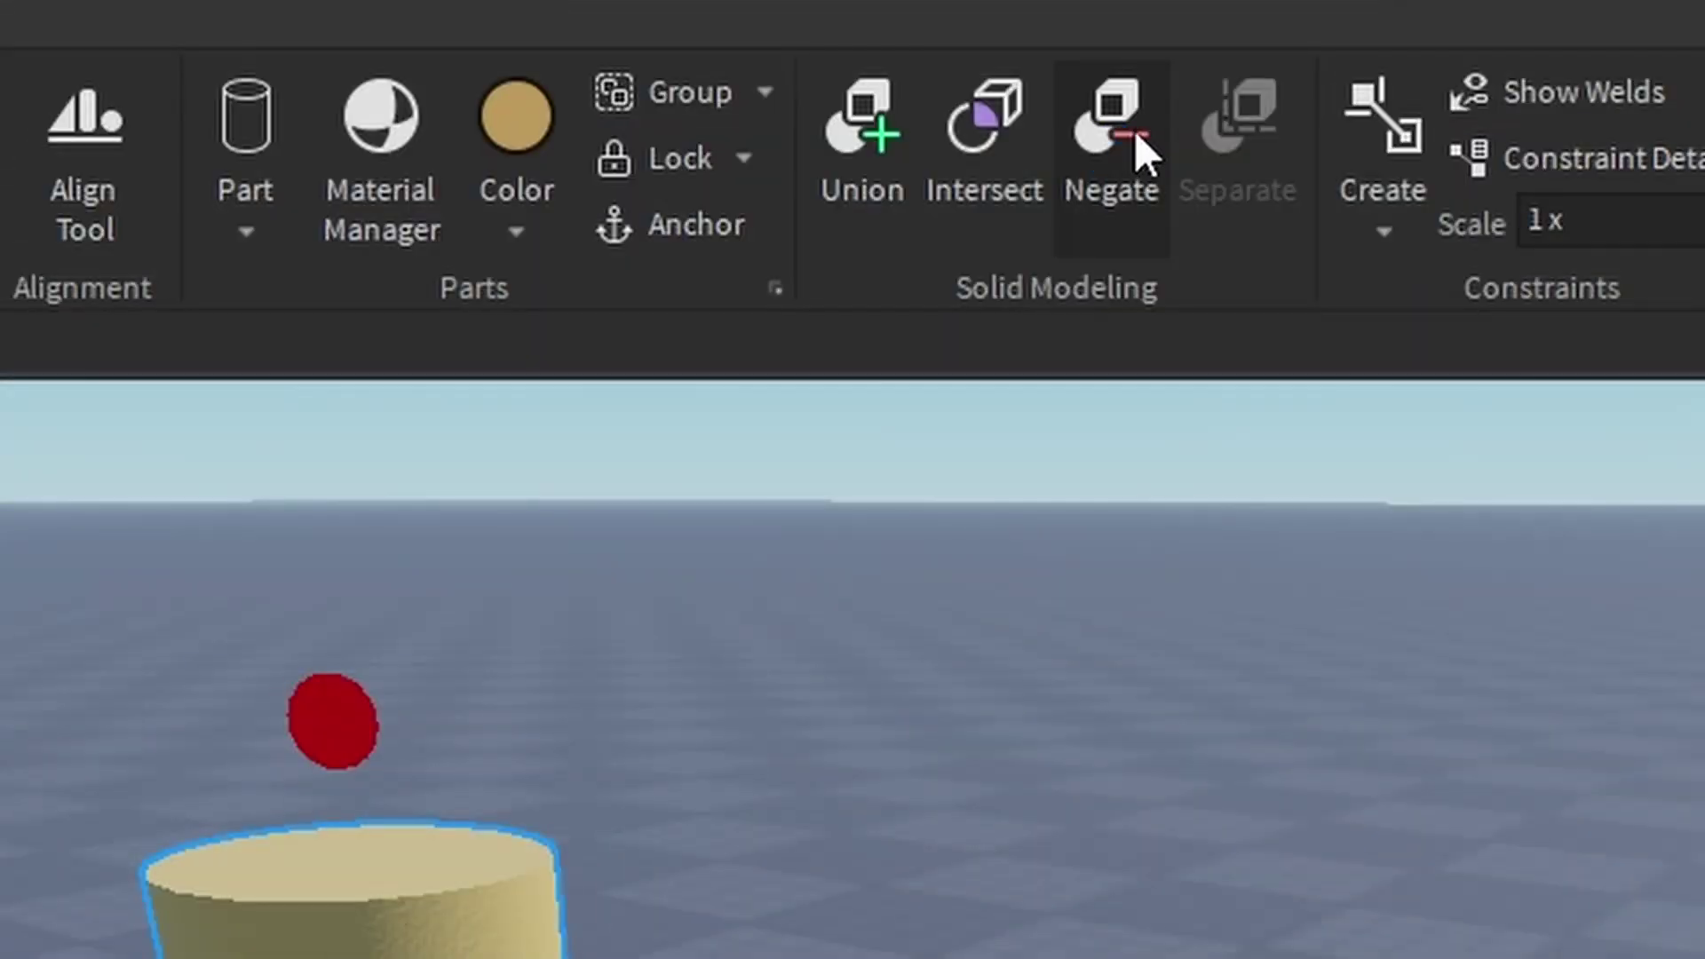
click(951, 60)
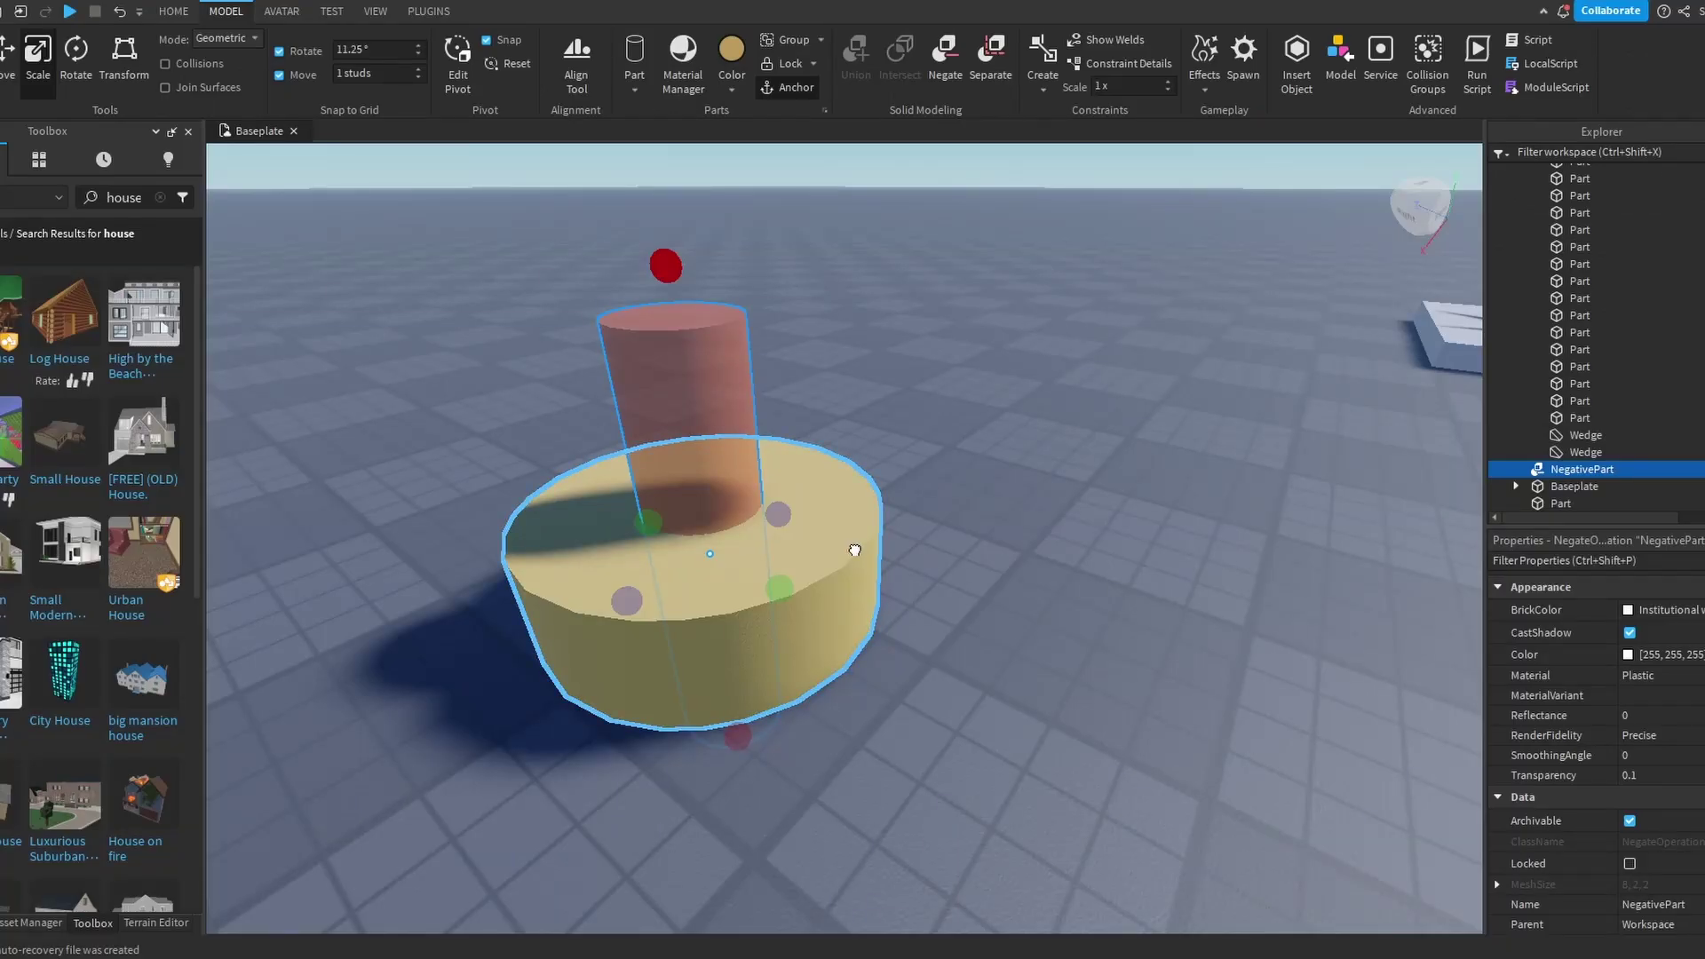
Union the negated column with the disc to cut a round hole through its centre
ctrl+click(855, 551)
scroll(1097, 540, up, 5)
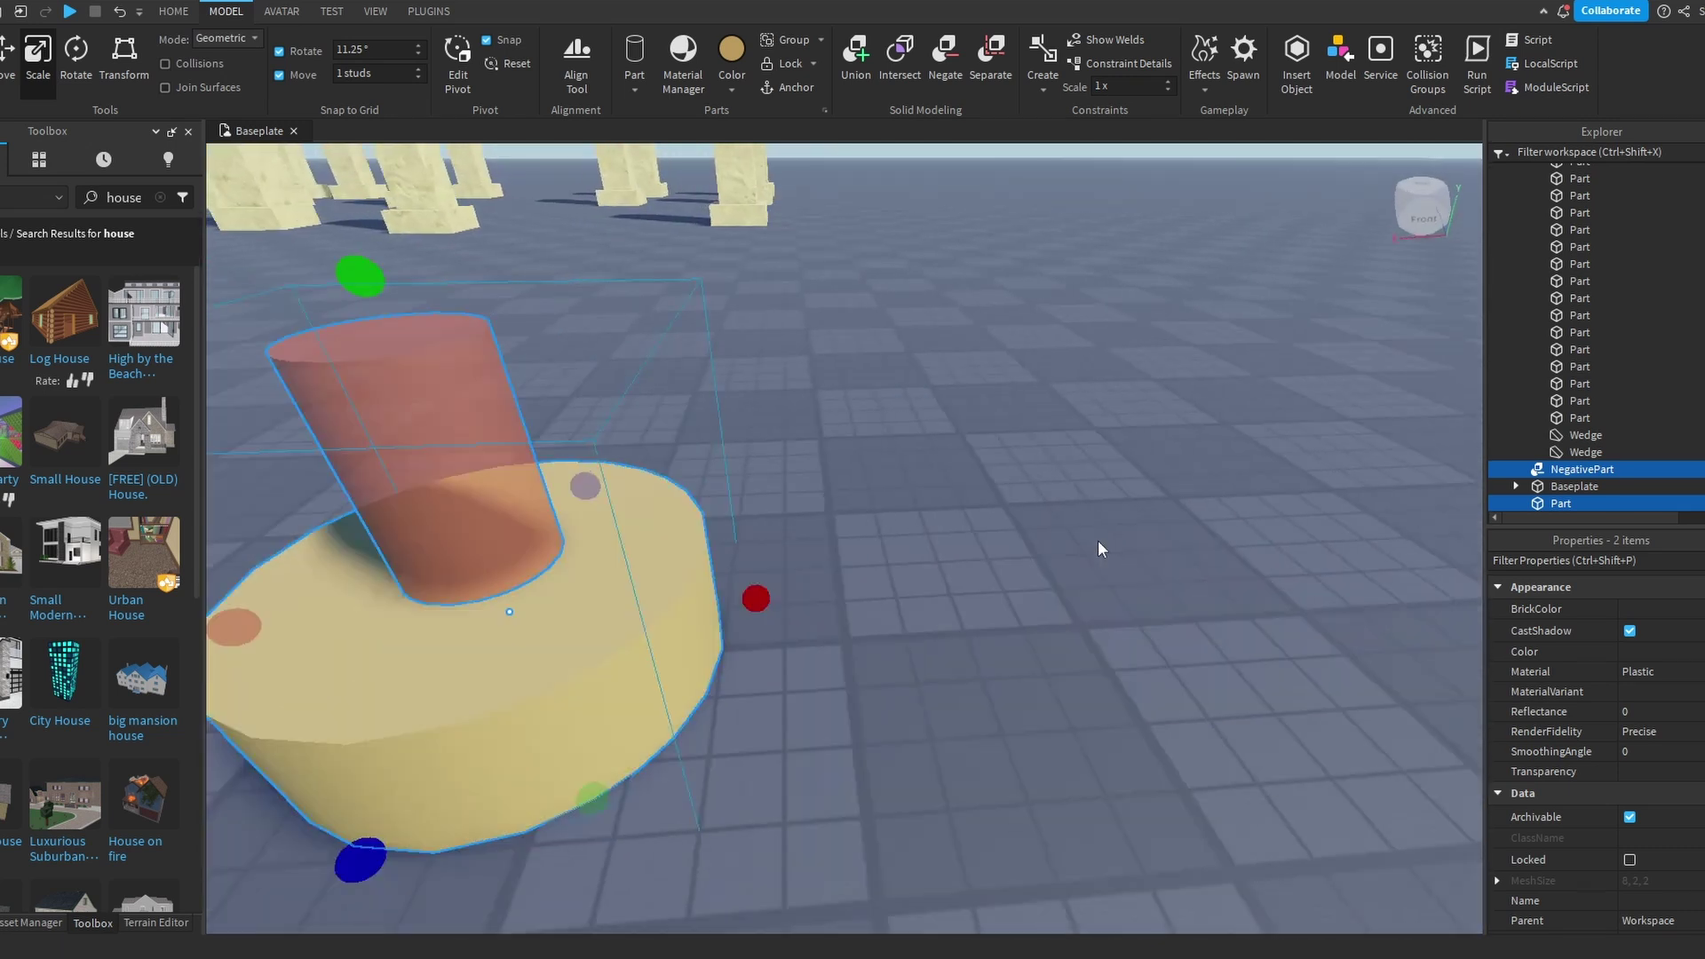
key(f)
key(d)
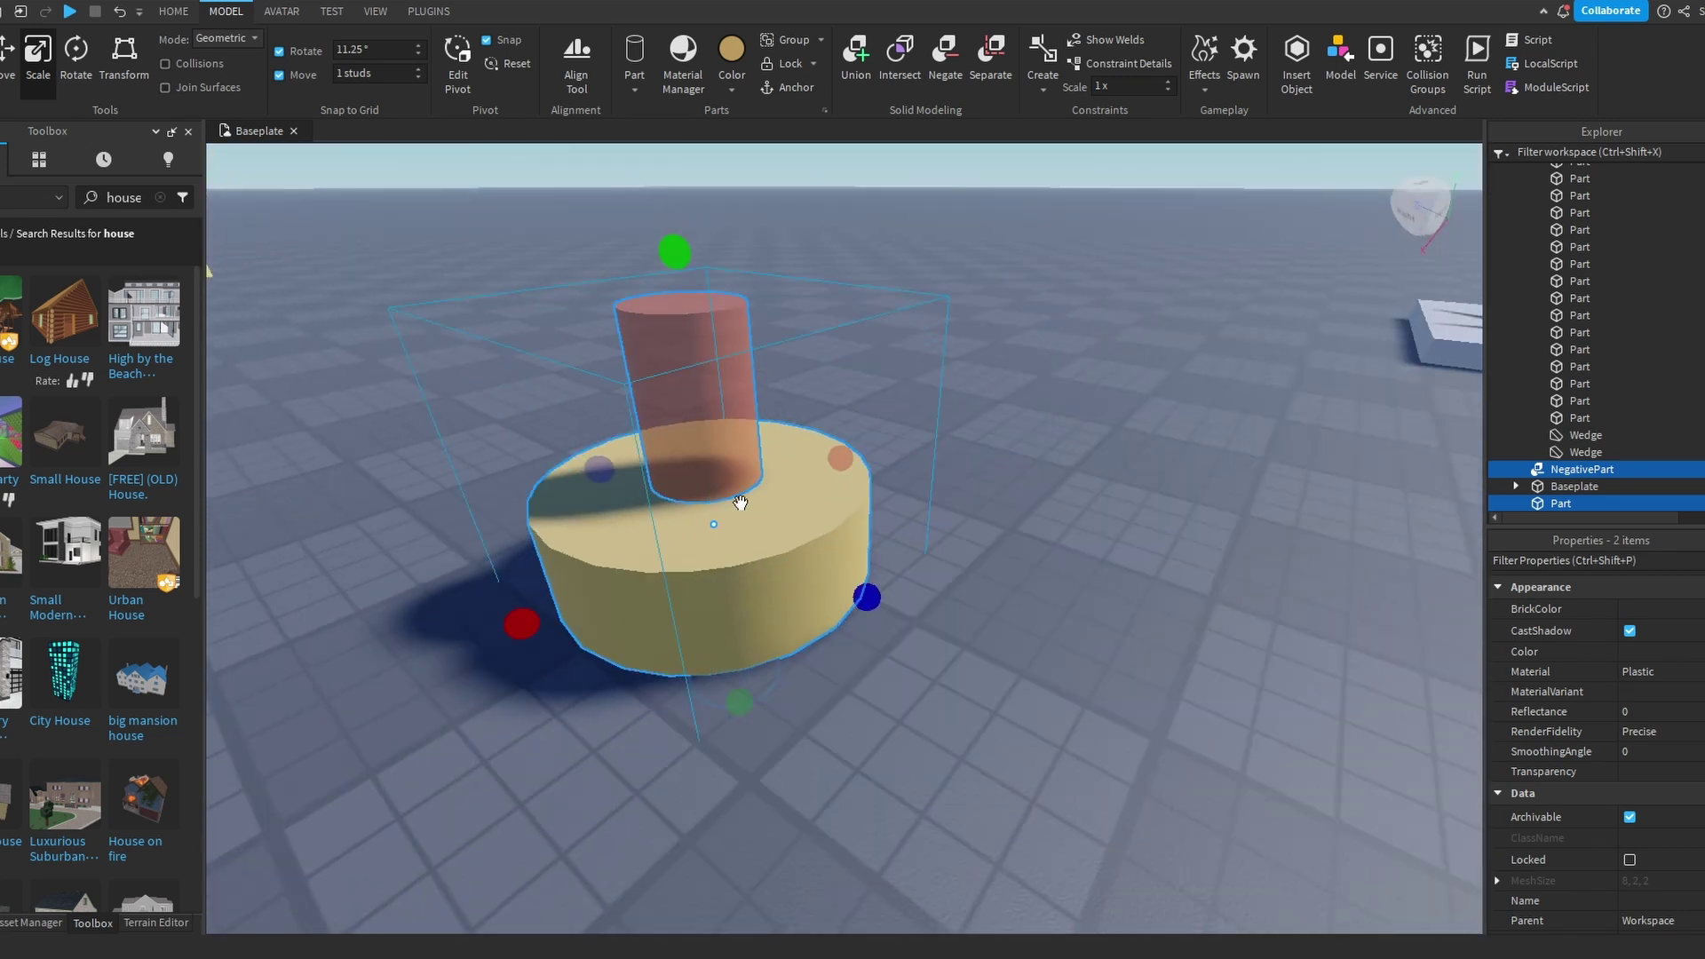
click(855, 55)
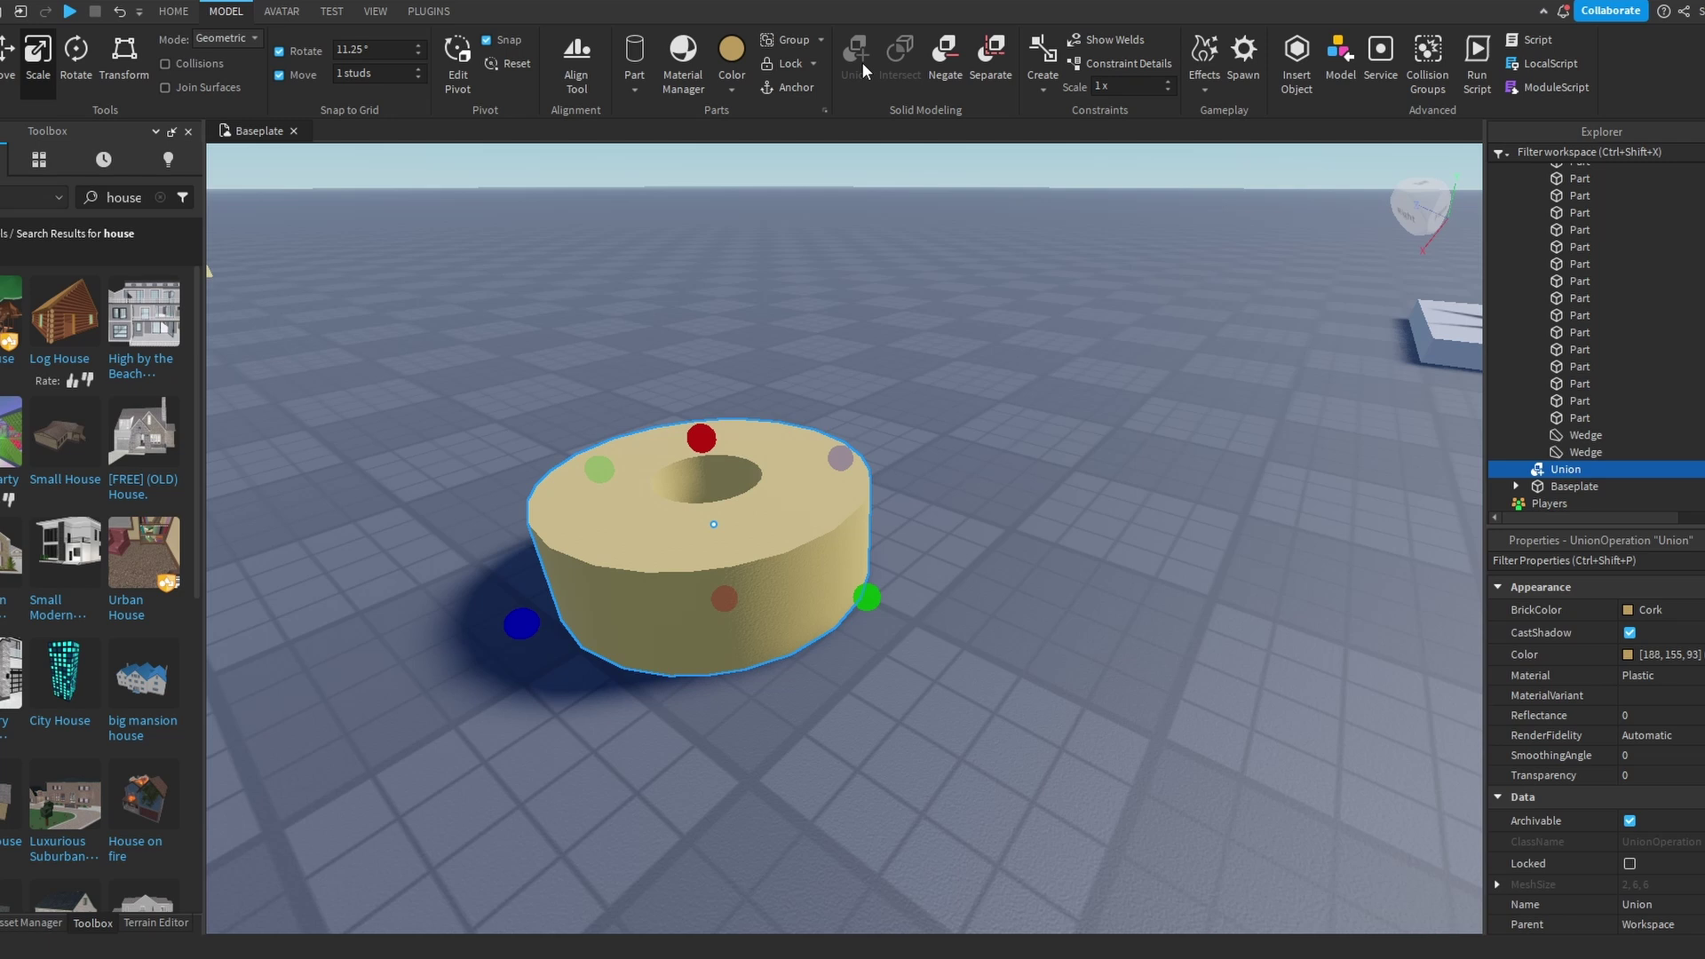
scroll(981, 524, up, 5)
right_drag(978, 521, 980, 524)
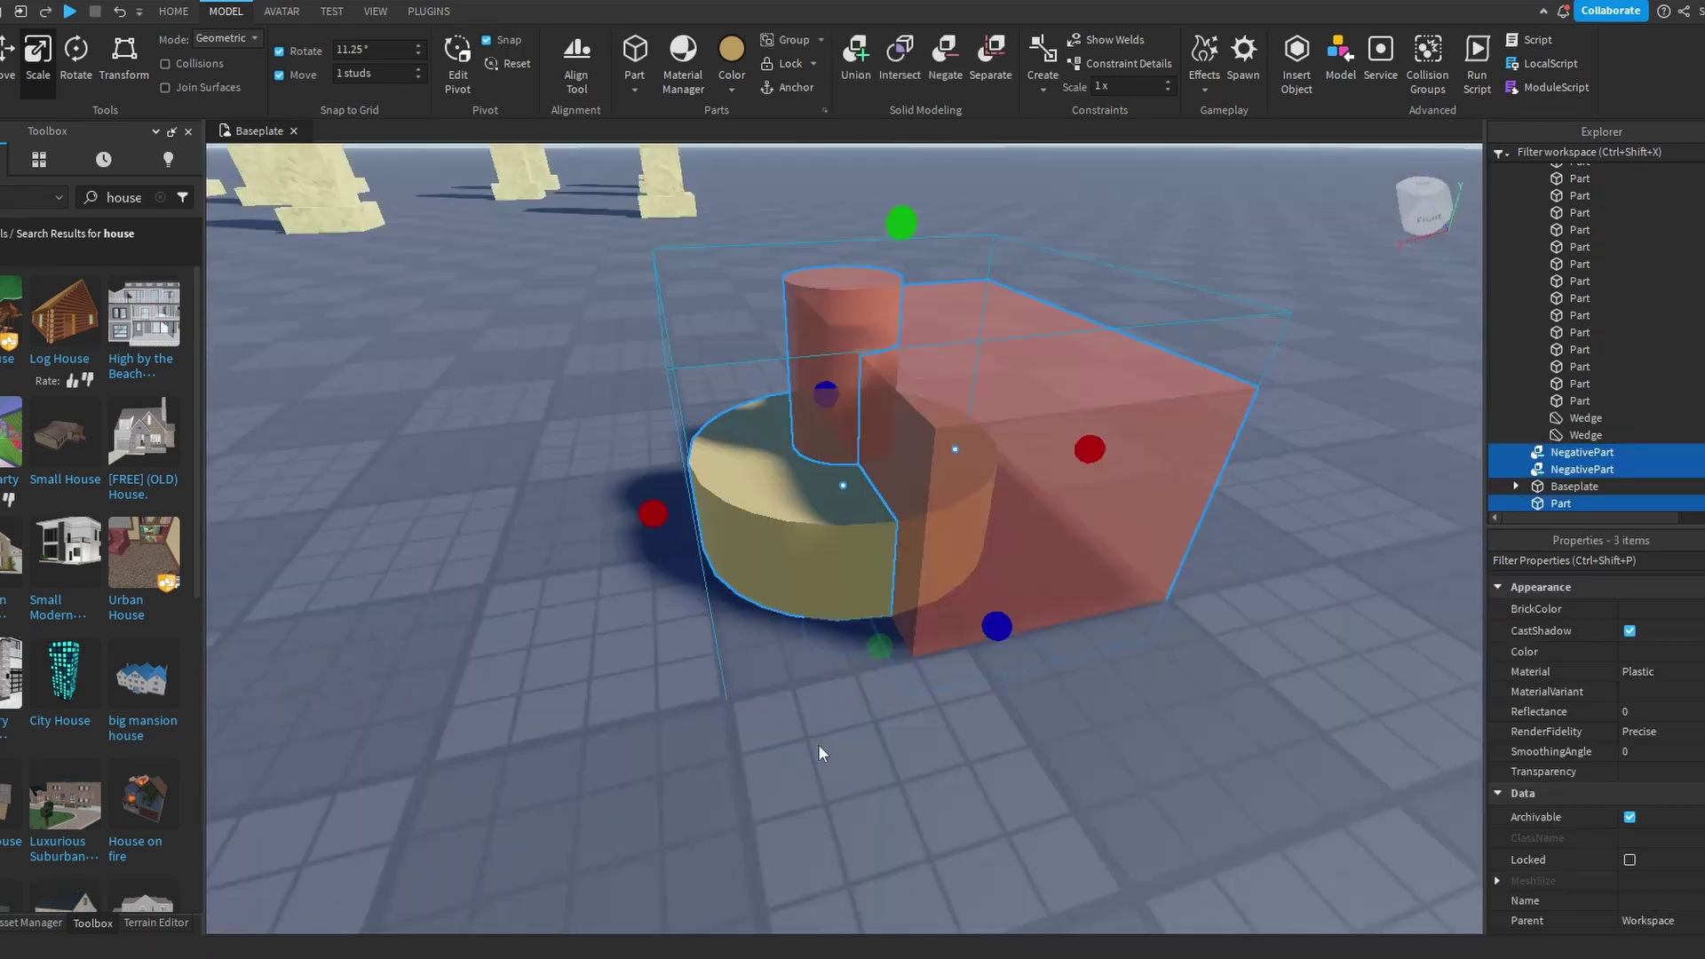
Union the disc with the negated column and the negated block to cut it into a half ring
right_drag(818, 752, 818, 751)
click(855, 57)
click(953, 696)
right_drag(956, 714, 956, 714)
Select the half-ring union and resize it with the Scale tool
click(890, 566)
right_drag(890, 567, 890, 567)
scroll(890, 567, down, 4)
drag(938, 521, 963, 525)
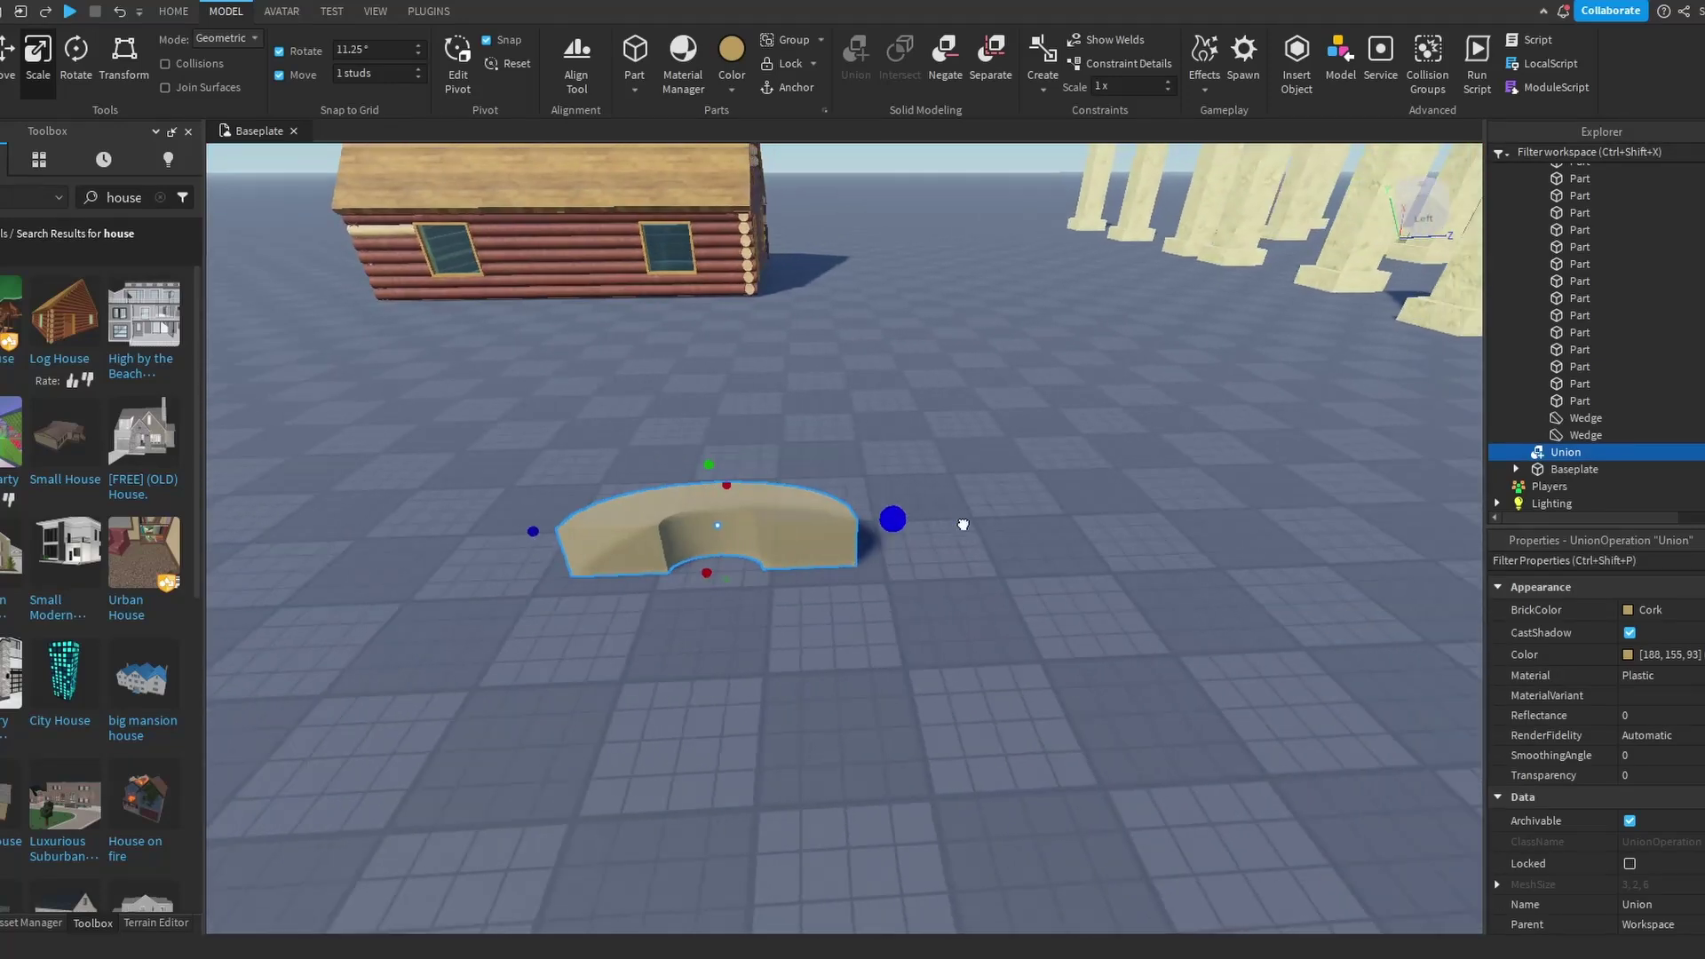
right_drag(851, 572, 851, 572)
drag(683, 570, 441, 568)
Deselect the half ring and select its Union object in the workspace hierarchy
click(924, 640)
right_drag(924, 640, 923, 640)
click(978, 620)
click(1545, 453)
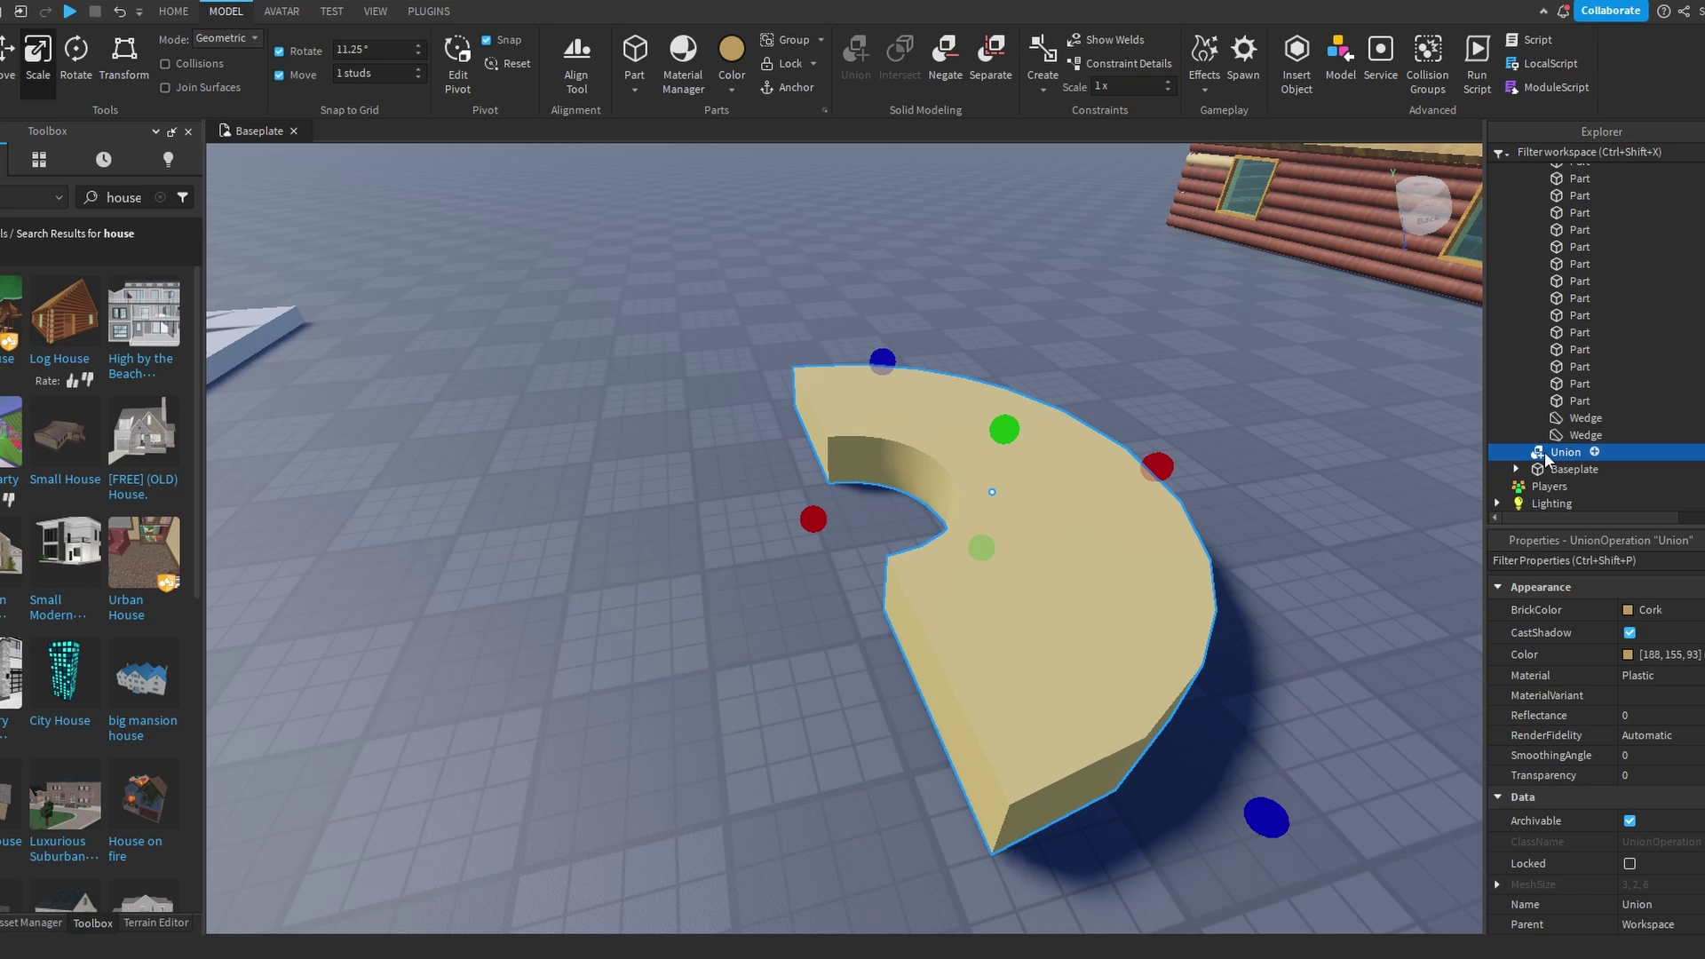